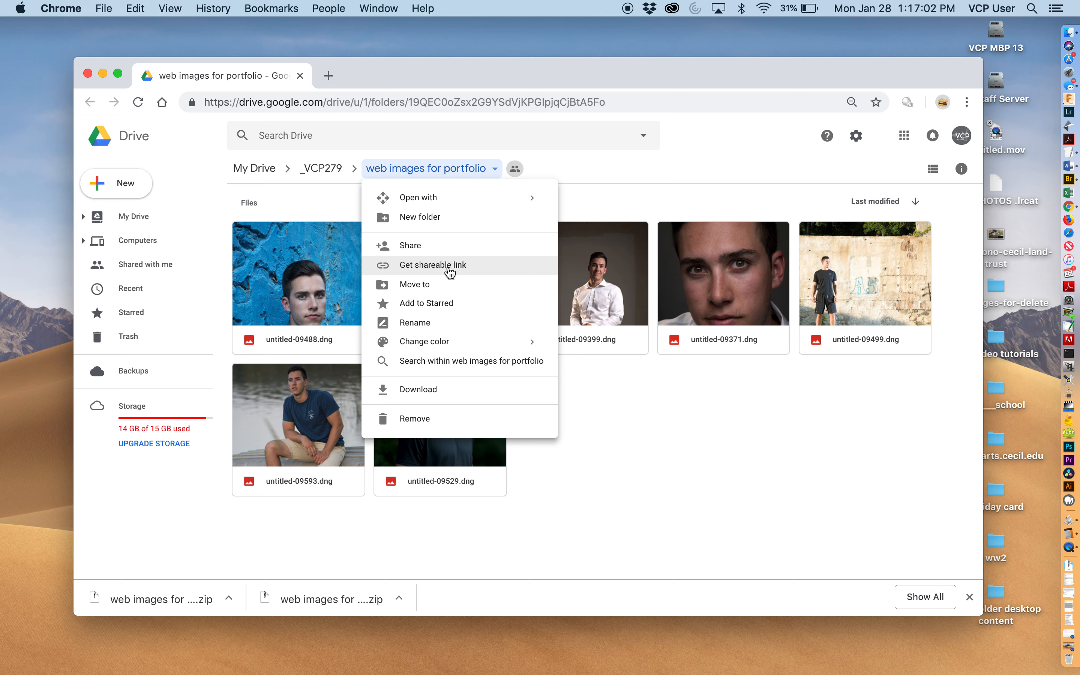
- Download the web images for portfolio folder from Drive and dismiss the download progress panel
{"action": "left_click", "coordinate": [496, 169]}
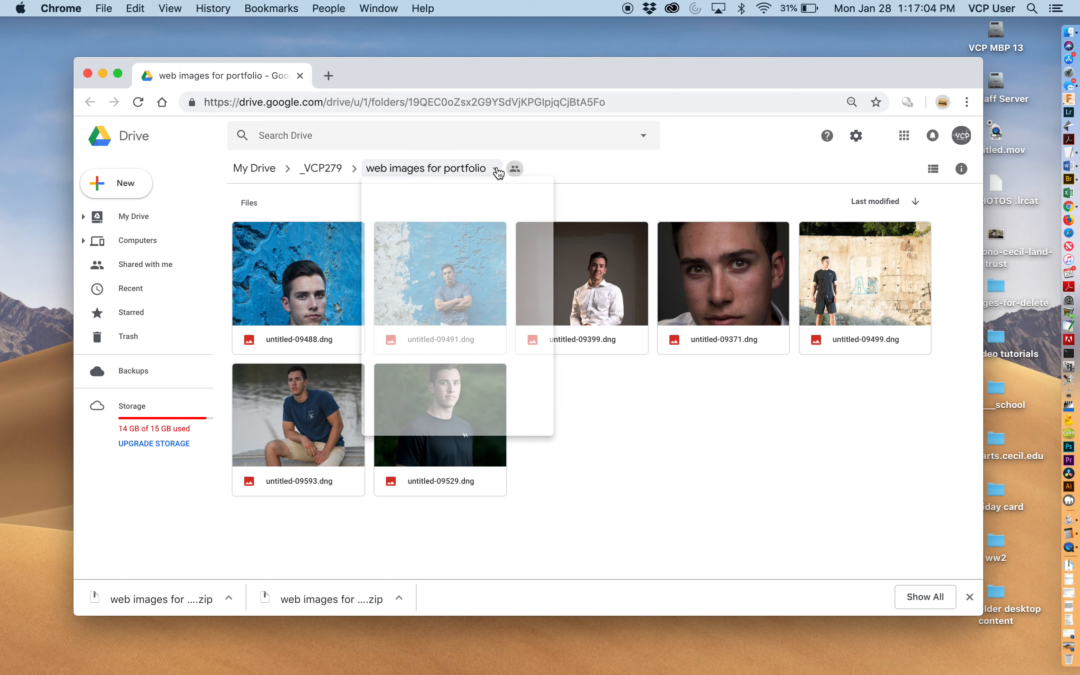
{"action": "left_click", "coordinate": [425, 395]}
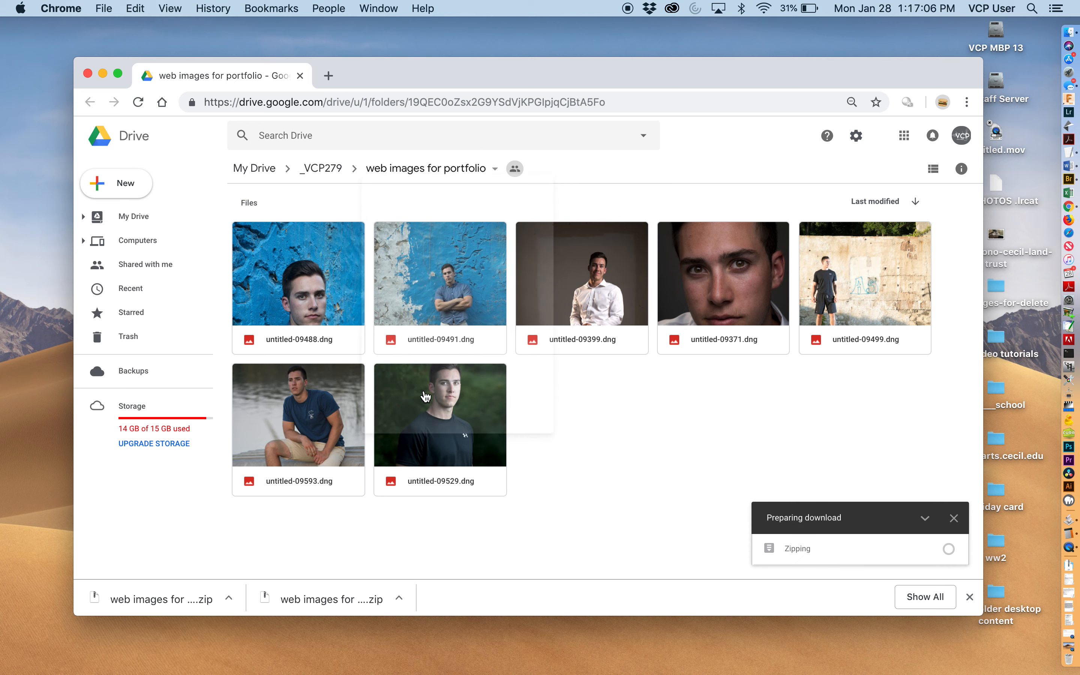
{"action": "left_click", "coordinate": [954, 519]}
- Show the most recent downloaded zip file in Finder
{"action": "left_click", "coordinate": [580, 375]}
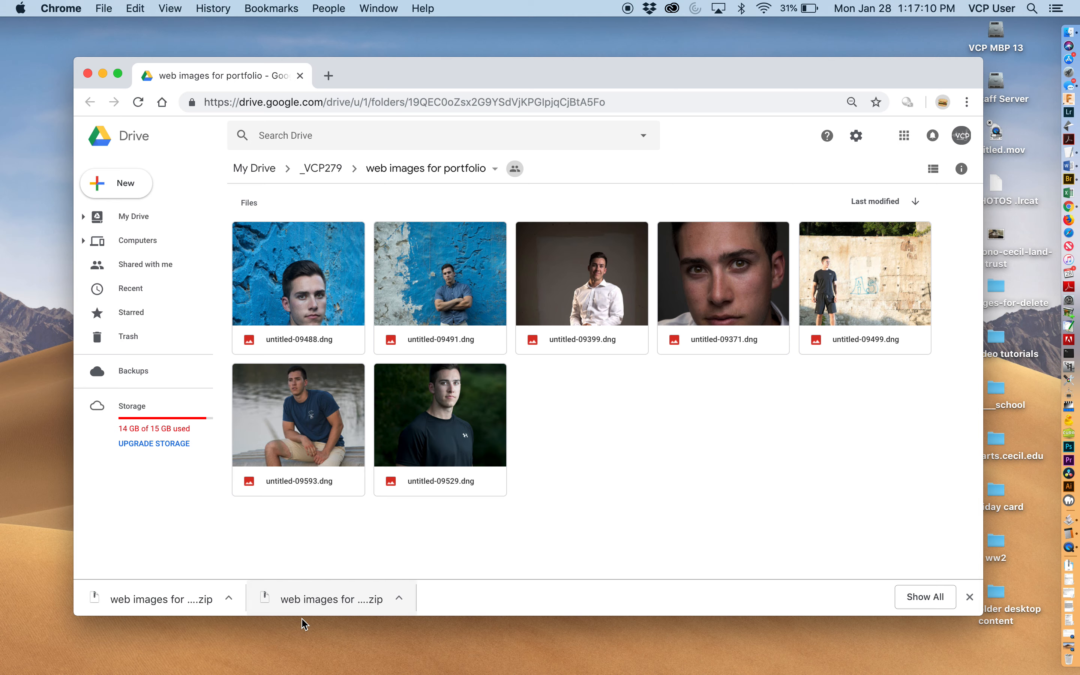
{"action": "left_click", "coordinate": [399, 598]}
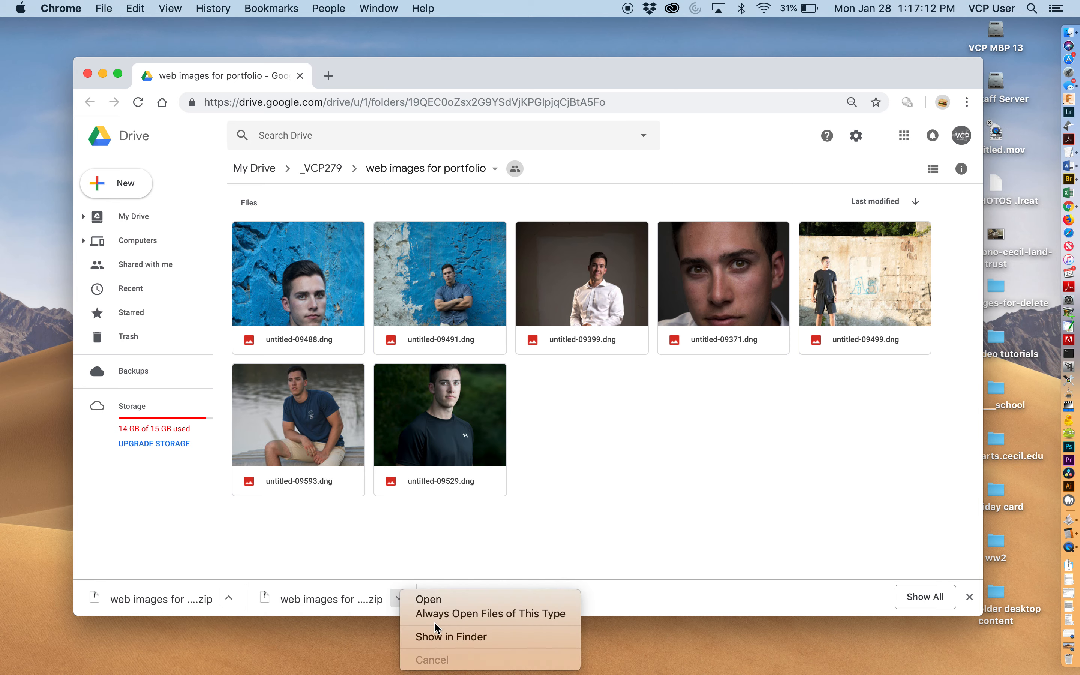
{"action": "left_click", "coordinate": [441, 638]}
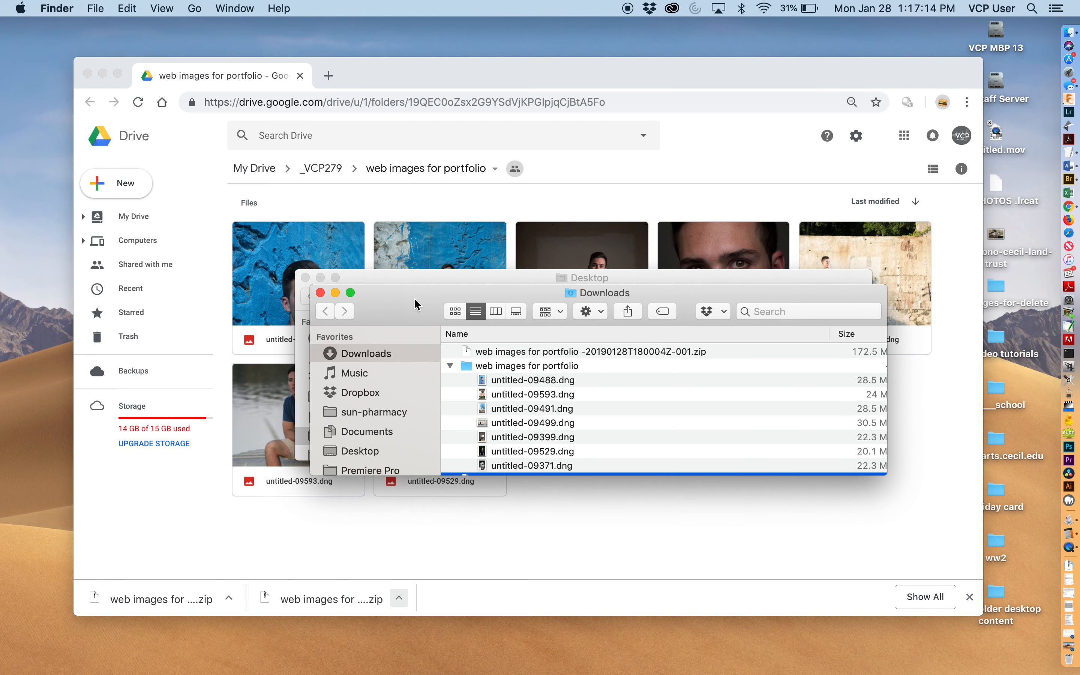
- Close the extra Finder window and open the Downloads folder in the remaining one
{"action": "left_click_drag", "start_coordinate": [415, 304], "coordinate": [415, 173]}
{"action": "key", "text": "super+w"}
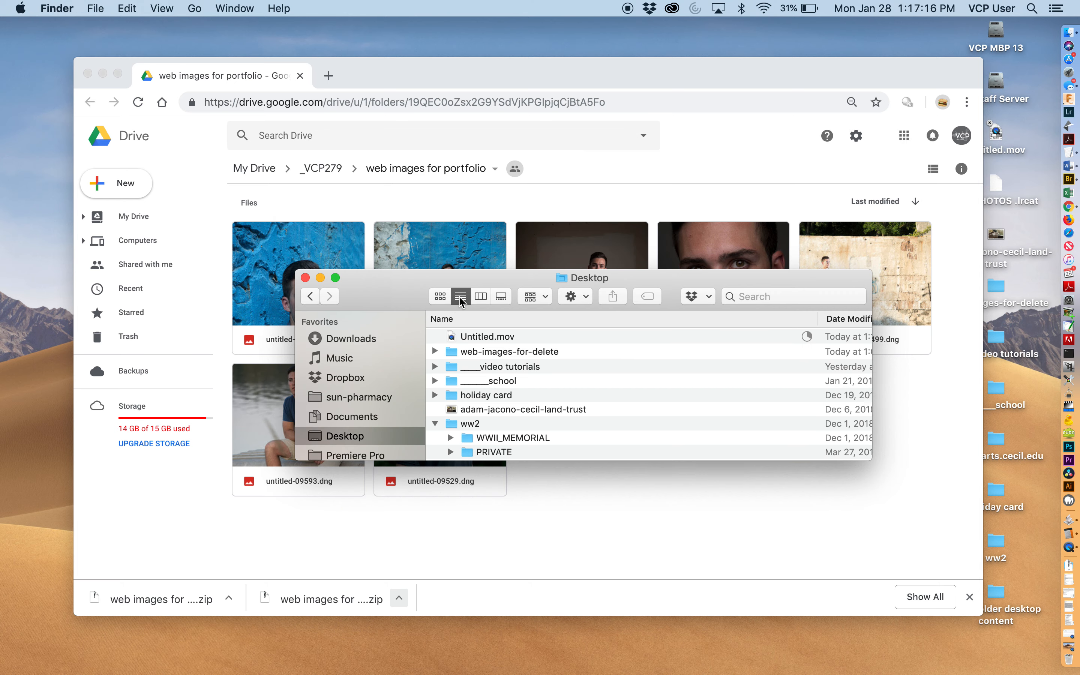
{"action": "left_click", "coordinate": [351, 340]}
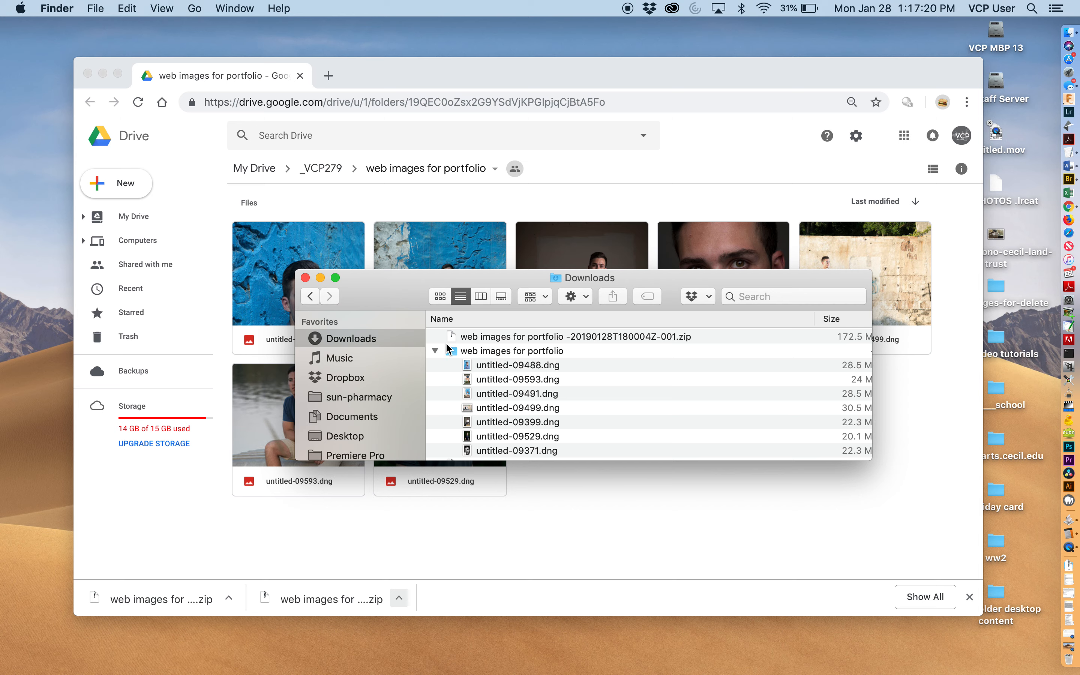
- Examine the contents of the unzipped web images for portfolio folder in Downloads
{"action": "left_click", "coordinate": [435, 351]}
{"action": "left_click", "coordinate": [436, 352]}
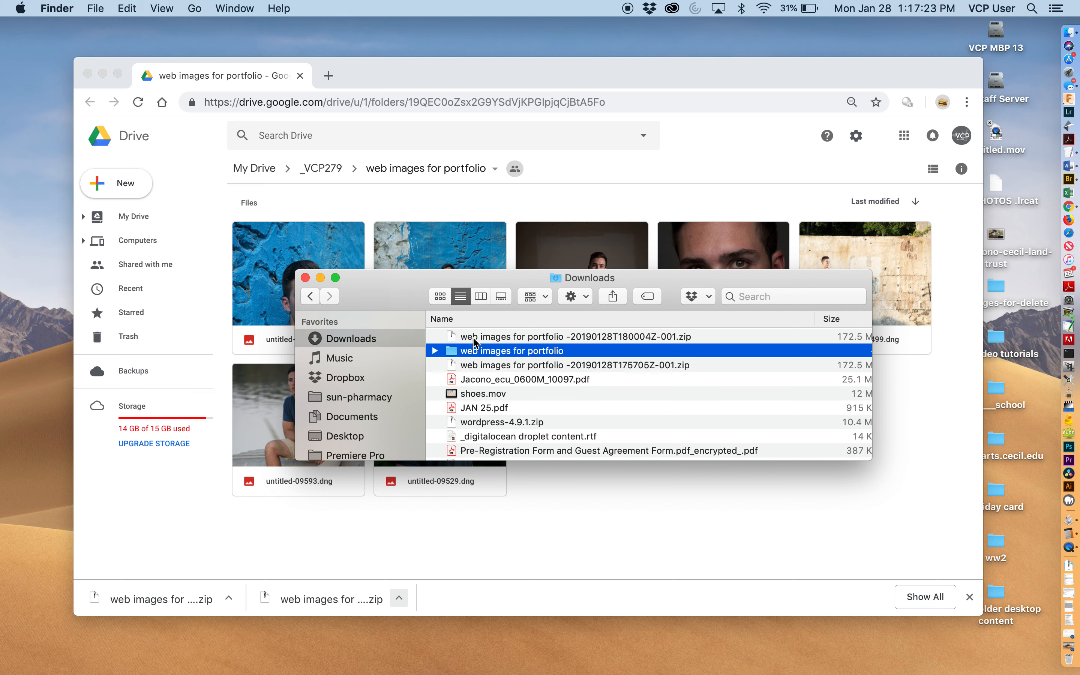
{"action": "left_click", "coordinate": [436, 352]}
{"action": "scroll", "coordinate": [485, 357], "scroll_direction": "down", "scroll_amount": 2}
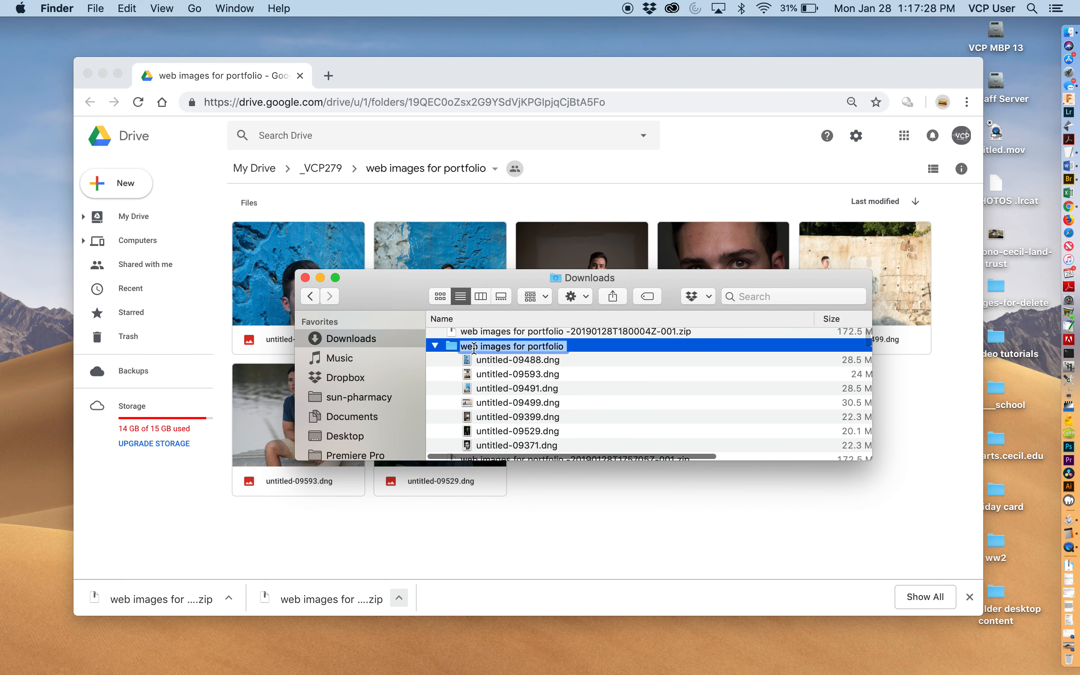
{"action": "left_click", "coordinate": [508, 375]}
{"action": "key", "text": "Up"}
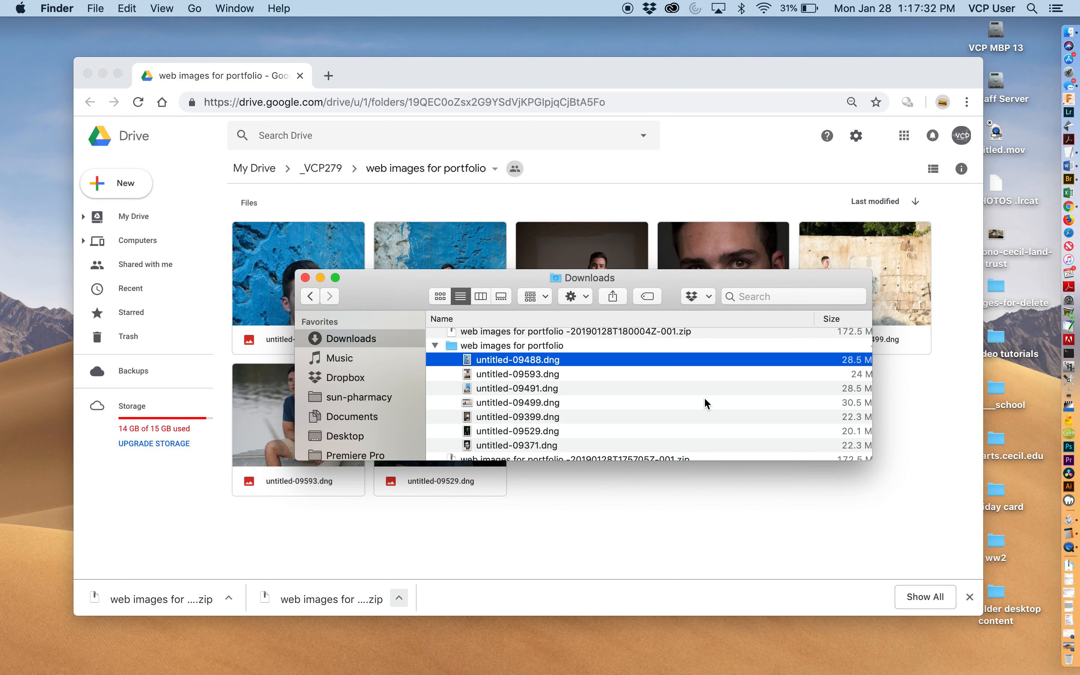
{"action": "scroll", "coordinate": [707, 403], "scroll_direction": "right", "scroll_amount": 5}
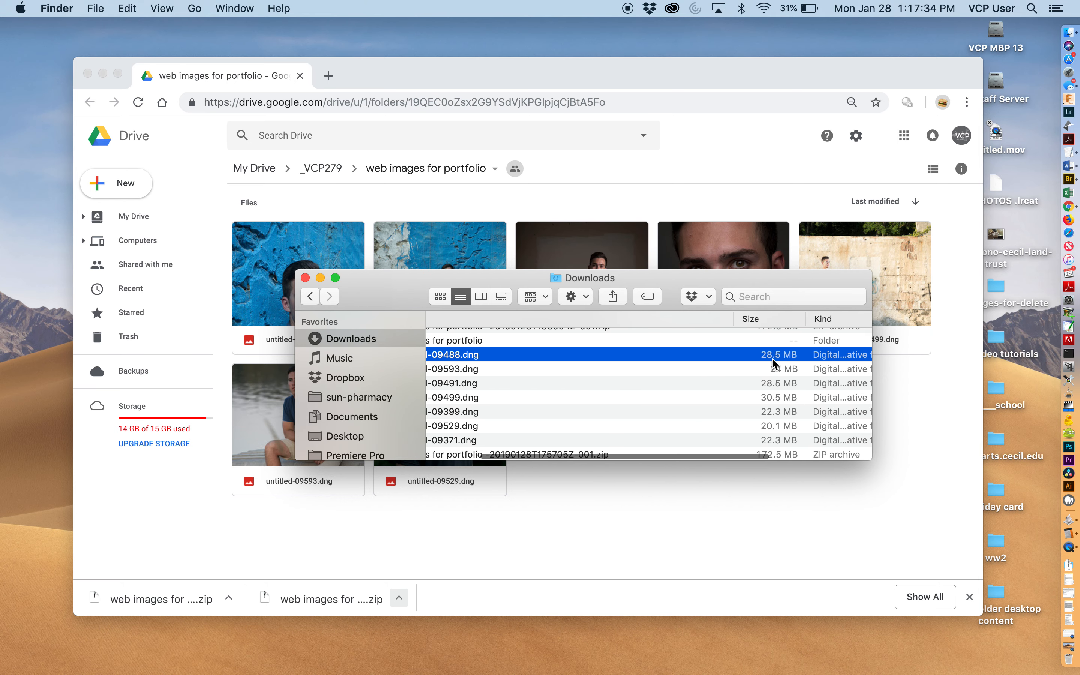
{"action": "scroll", "coordinate": [774, 371], "scroll_direction": "left", "scroll_amount": 5}
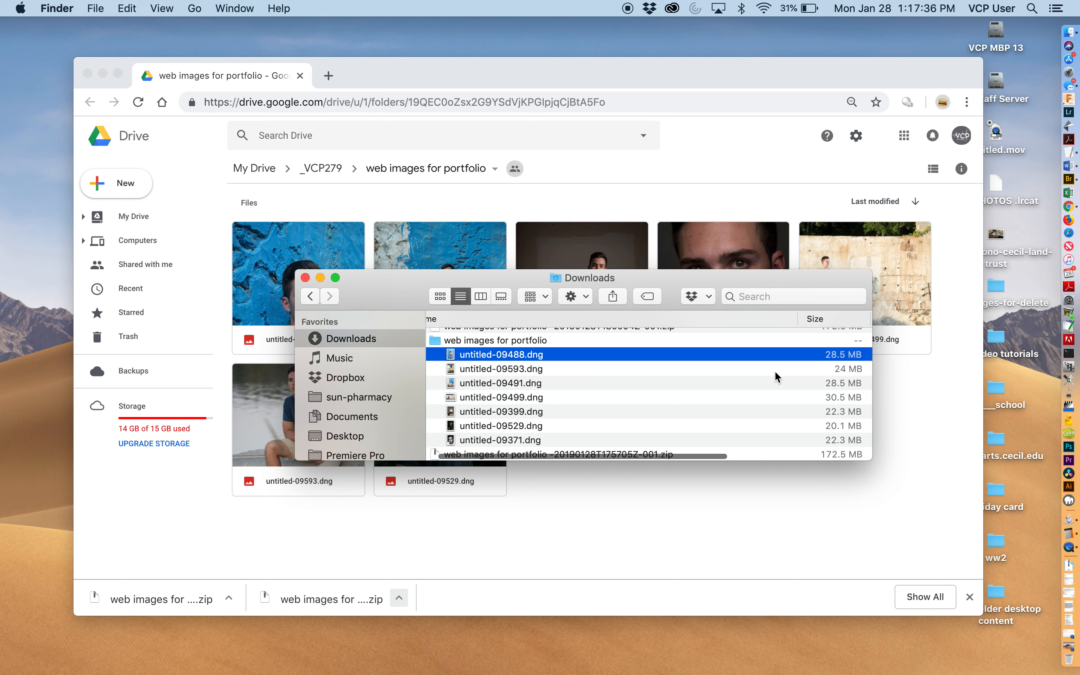
- Drag the web images for portfolio folder onto the Lightroom icon in the Dock to launch Lightroom
{"action": "left_click", "coordinate": [527, 343]}
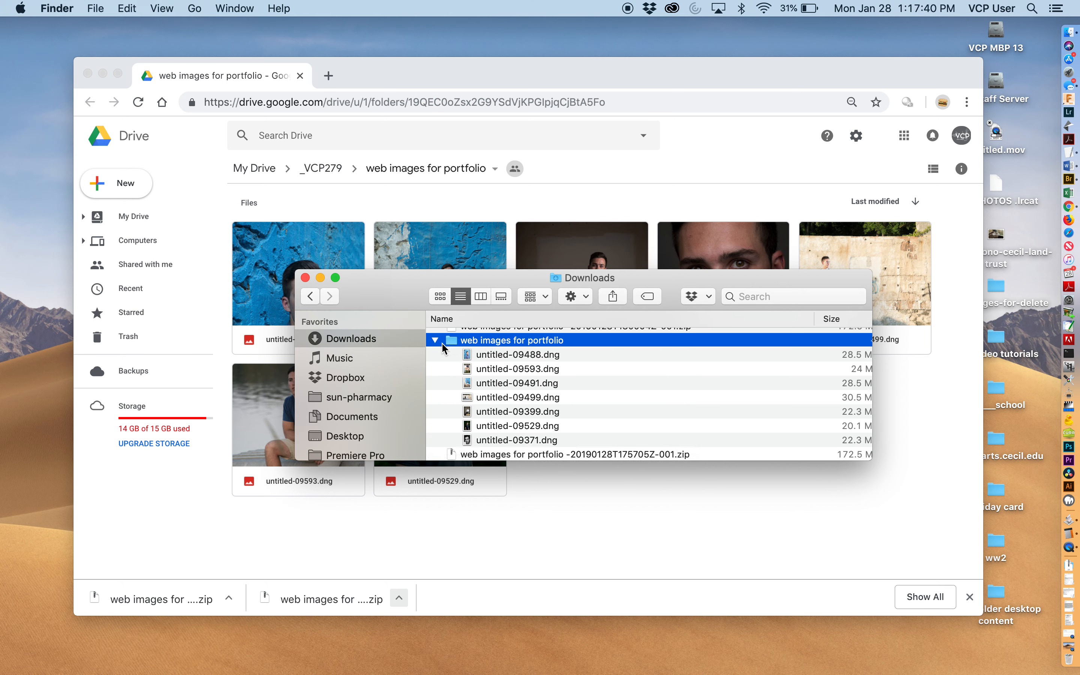
{"action": "left_click_drag", "start_coordinate": [451, 339], "coordinate": [1073, 115]}
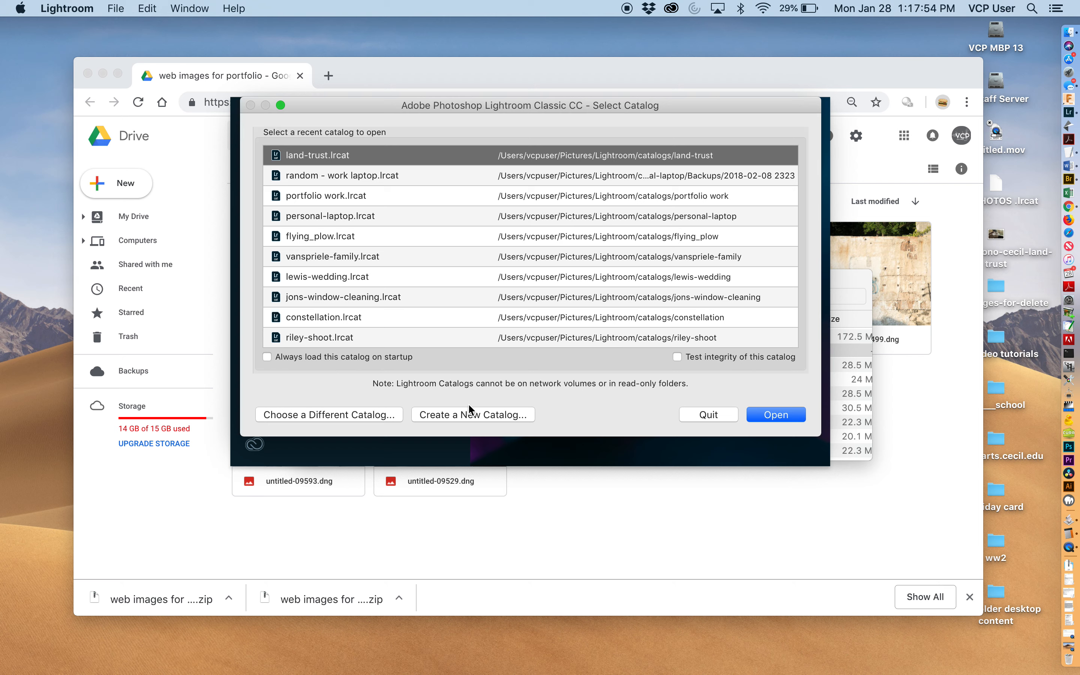
- Create a new Lightroom catalog named after the portfolio subject, saved on the Desktop
{"action": "left_click", "coordinate": [457, 413]}
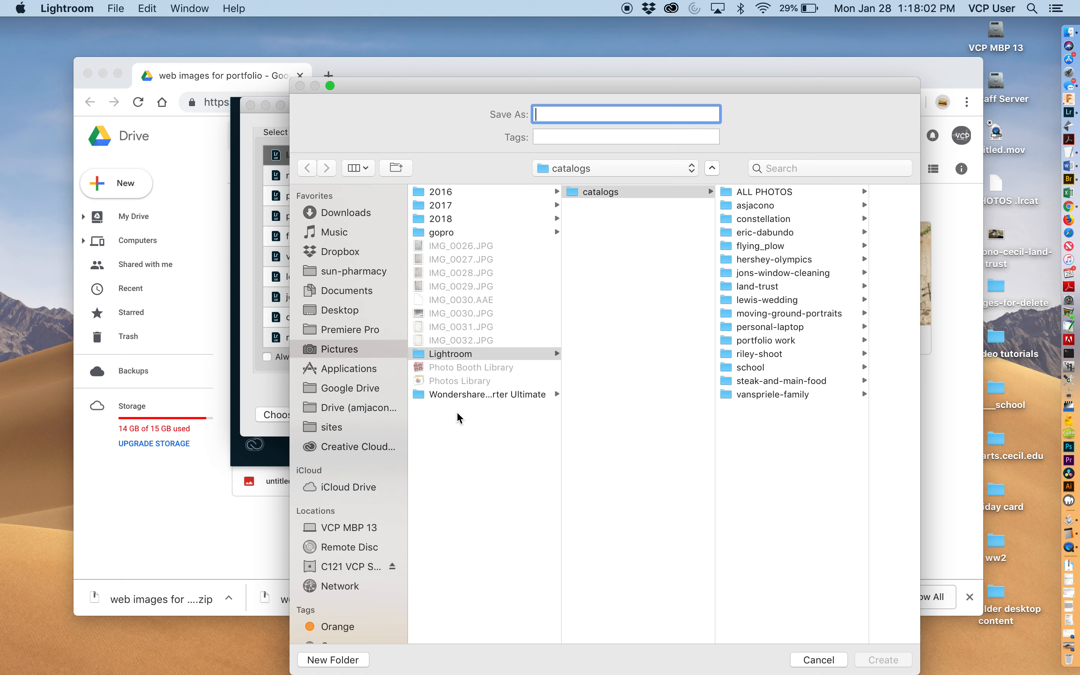
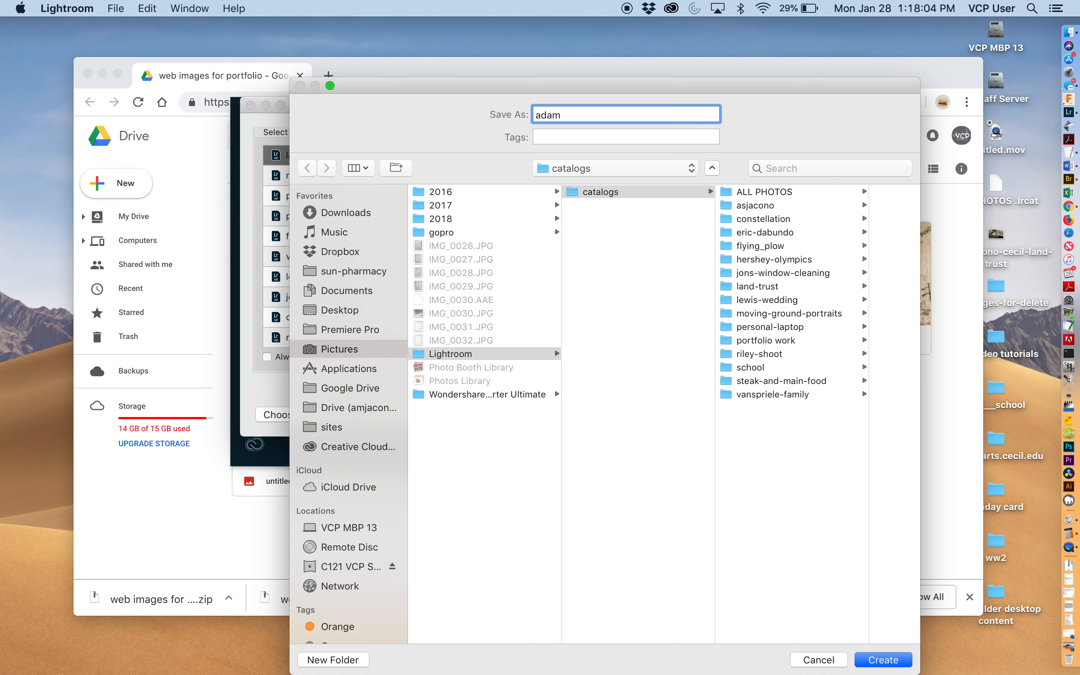
{"action": "left_click", "coordinate": [328, 314]}
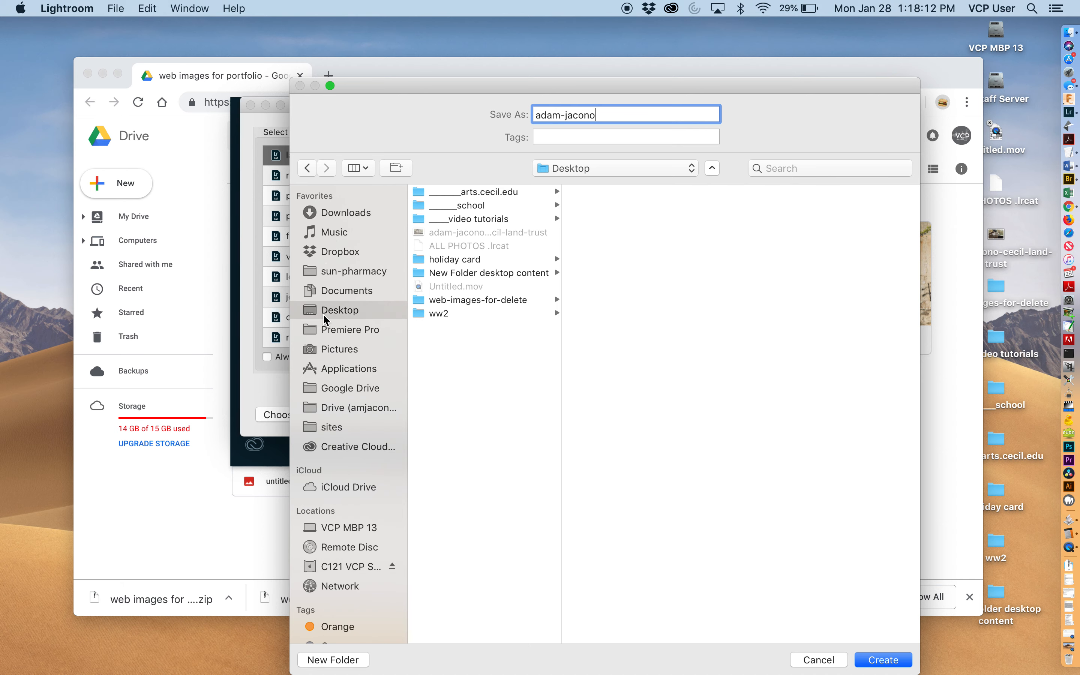
{"action": "left_click", "coordinate": [338, 293]}
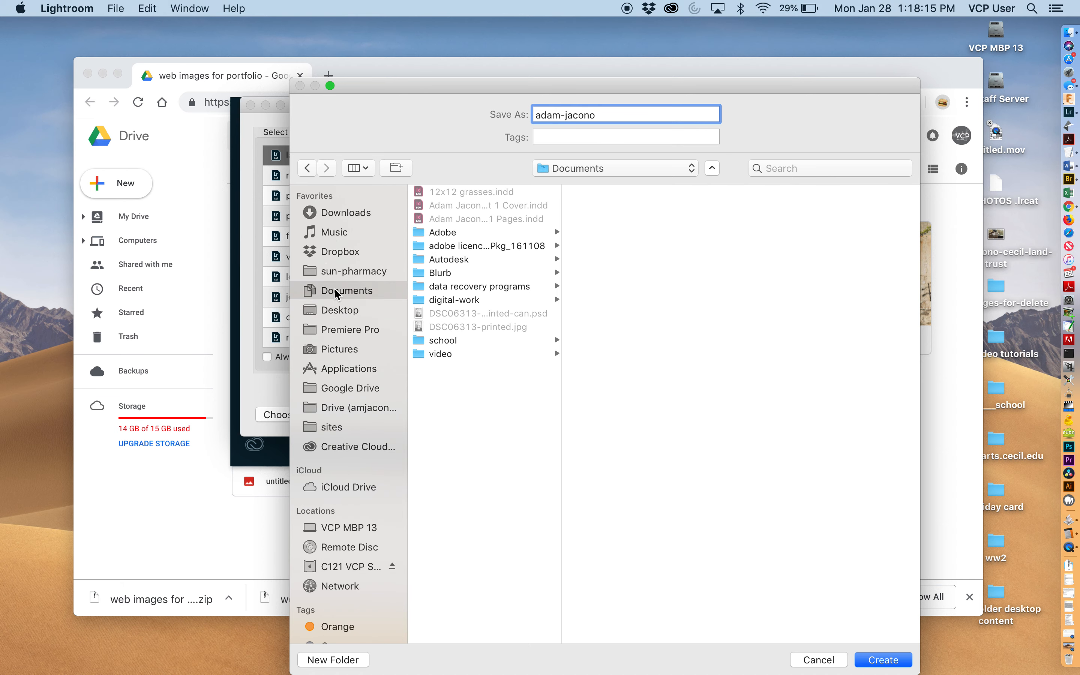
{"action": "left_click", "coordinate": [338, 317]}
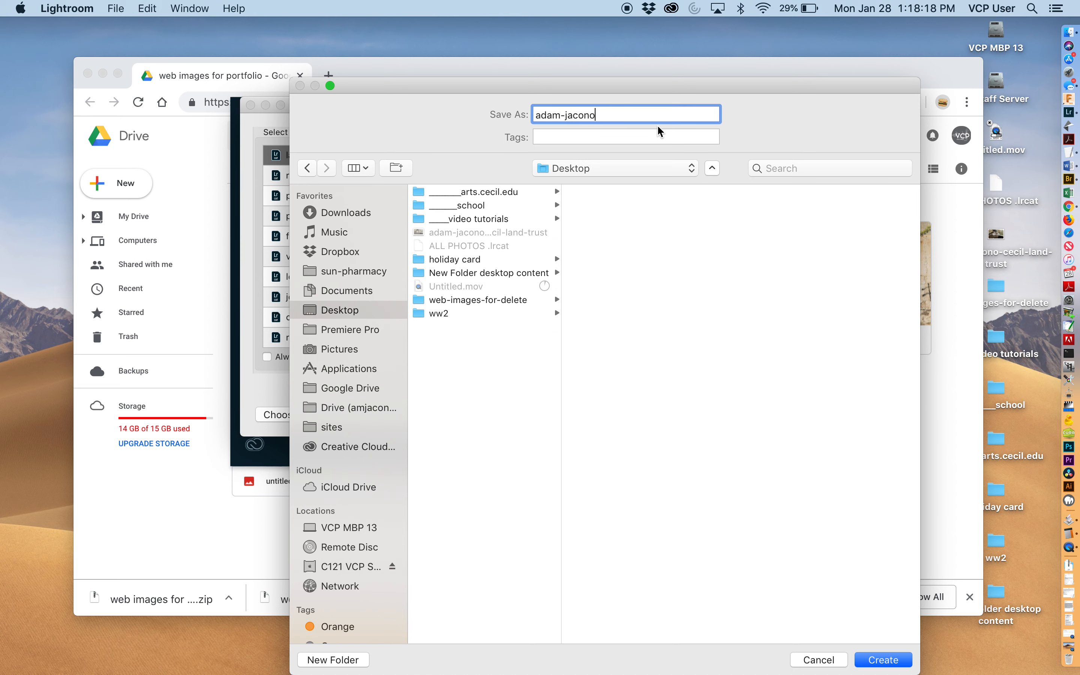
{"action": "left_click", "coordinate": [885, 660]}
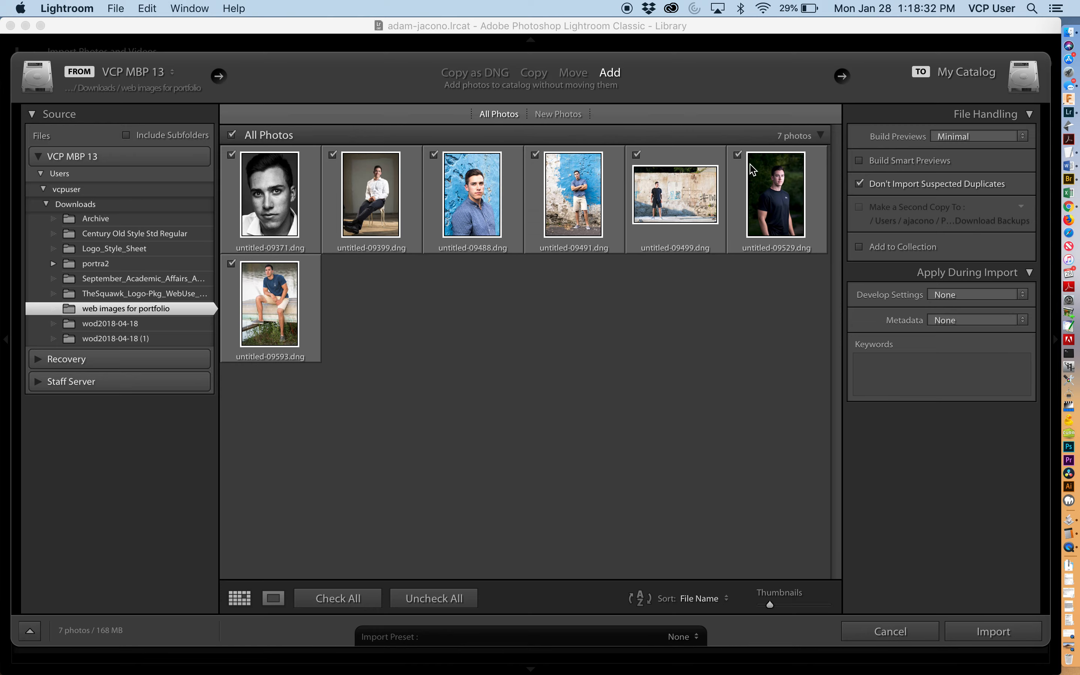
- Cancel the import window in the new catalog and toggle the side panels off and back on
{"action": "key", "text": "Escape"}
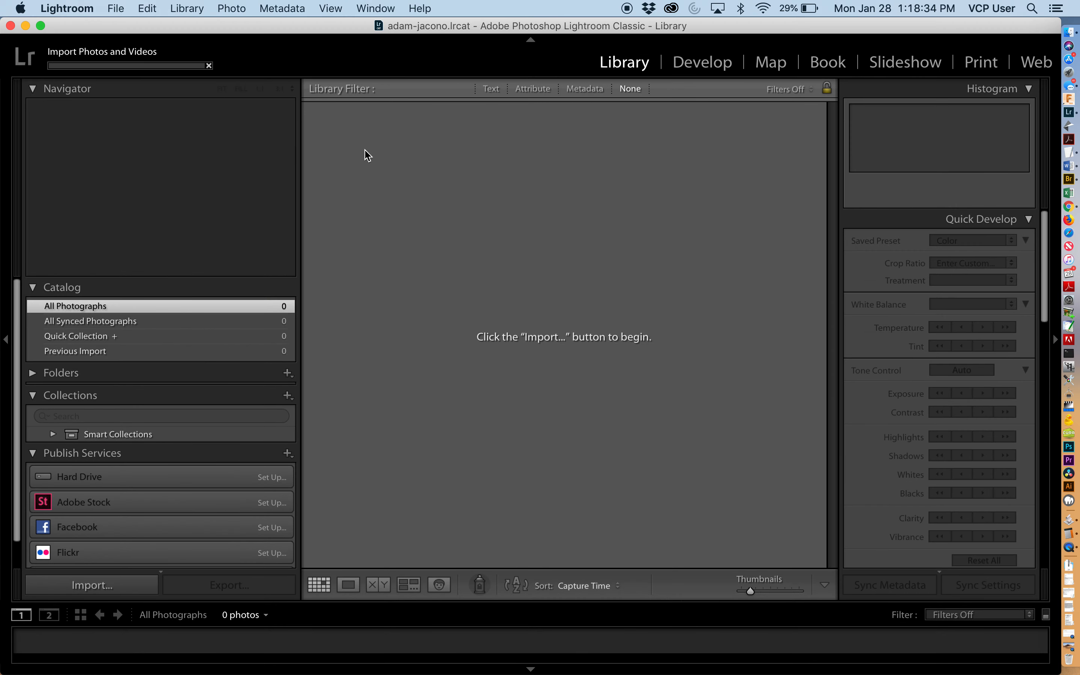
{"action": "key", "text": "Tab"}
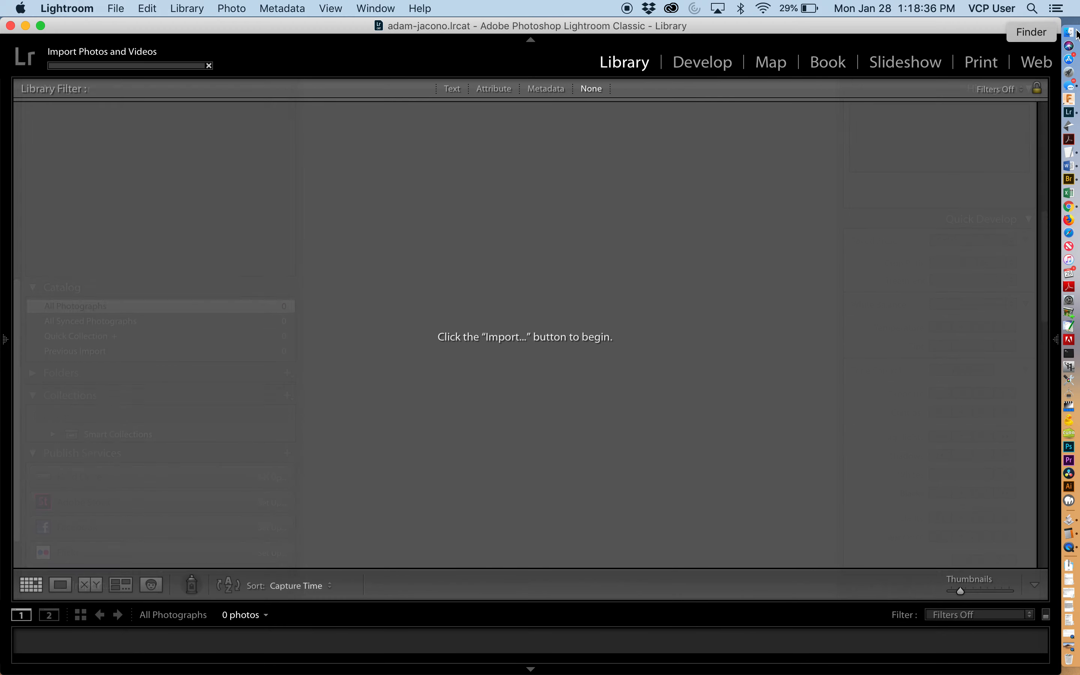
{"action": "left_click", "coordinate": [1069, 40]}
{"action": "left_click", "coordinate": [971, 130]}
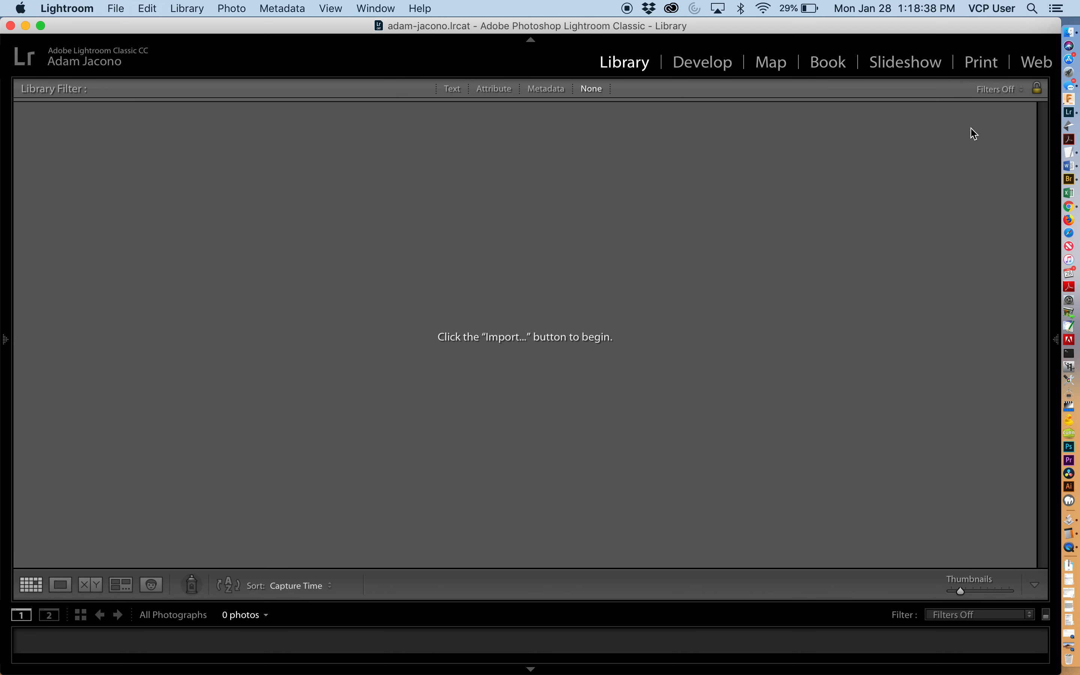
{"action": "key", "text": "Tab"}
- Drag the web images for portfolio folder from Finder into Lightroom and set the import mode to Copy
{"action": "left_click", "coordinate": [1070, 32]}
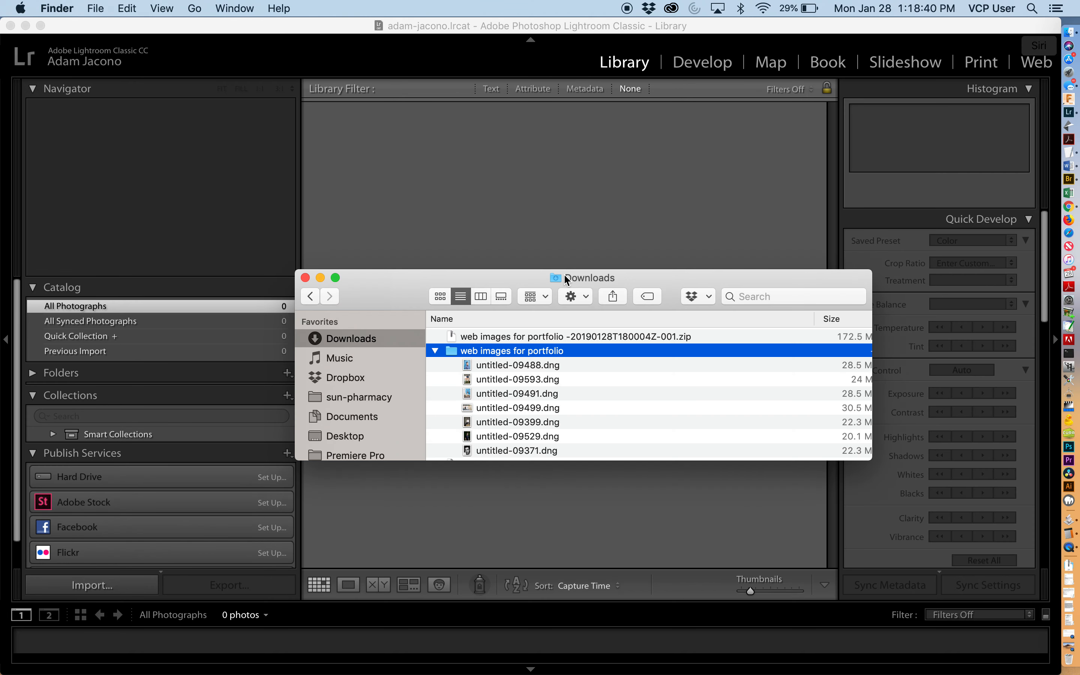
{"action": "left_click_drag", "start_coordinate": [464, 352], "coordinate": [539, 220]}
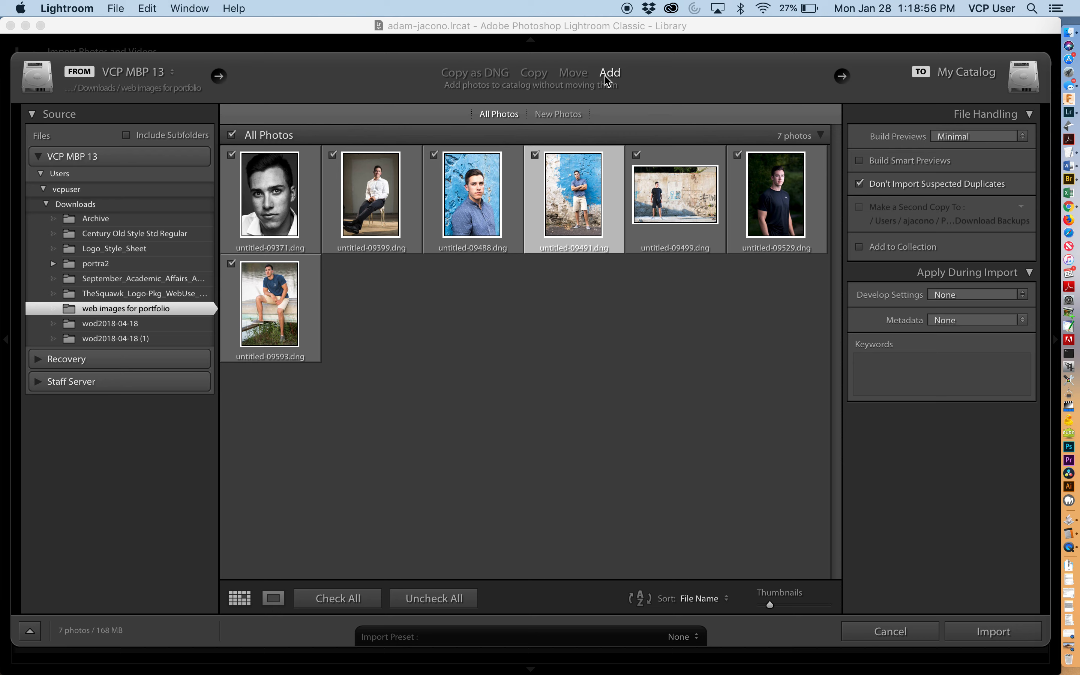
{"action": "left_click", "coordinate": [534, 73]}
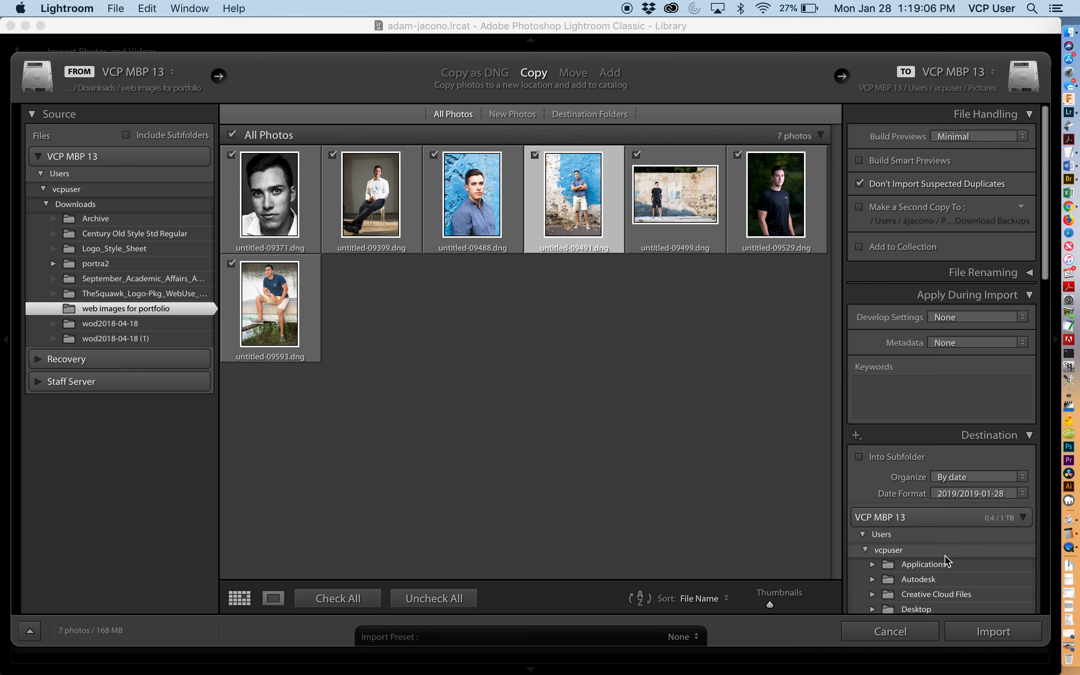
- Browse the import destination folders and the date format options
{"action": "scroll", "coordinate": [945, 496], "scroll_direction": "down", "scroll_amount": 3}
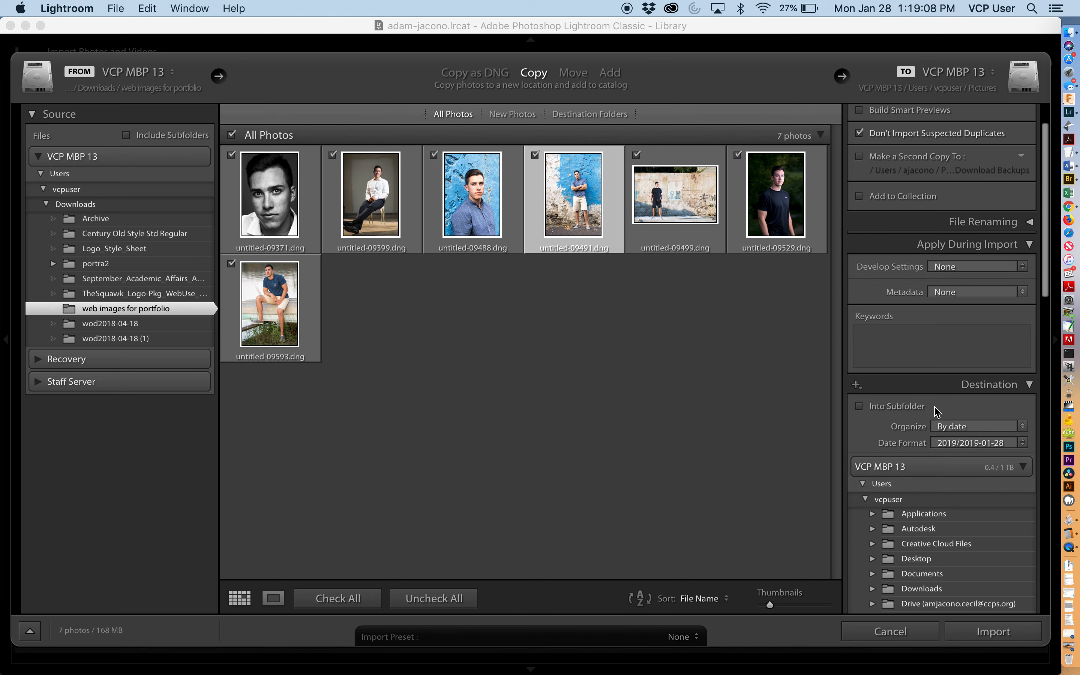
{"action": "scroll", "coordinate": [917, 470], "scroll_direction": "down", "scroll_amount": 10}
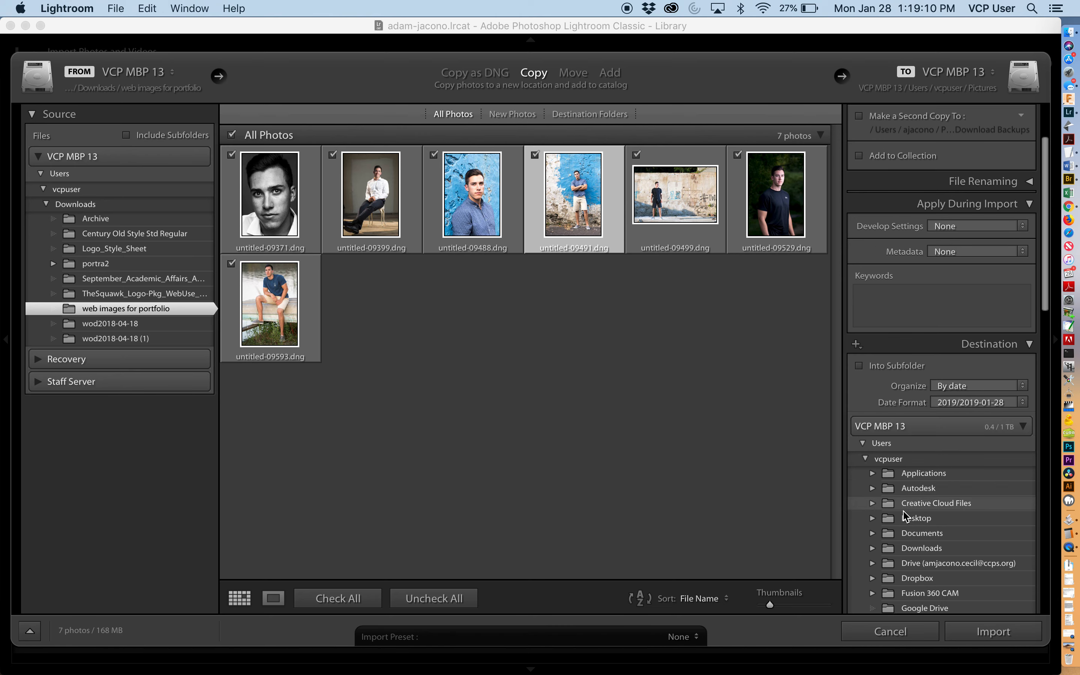
{"action": "scroll", "coordinate": [906, 516], "scroll_direction": "down", "scroll_amount": 2}
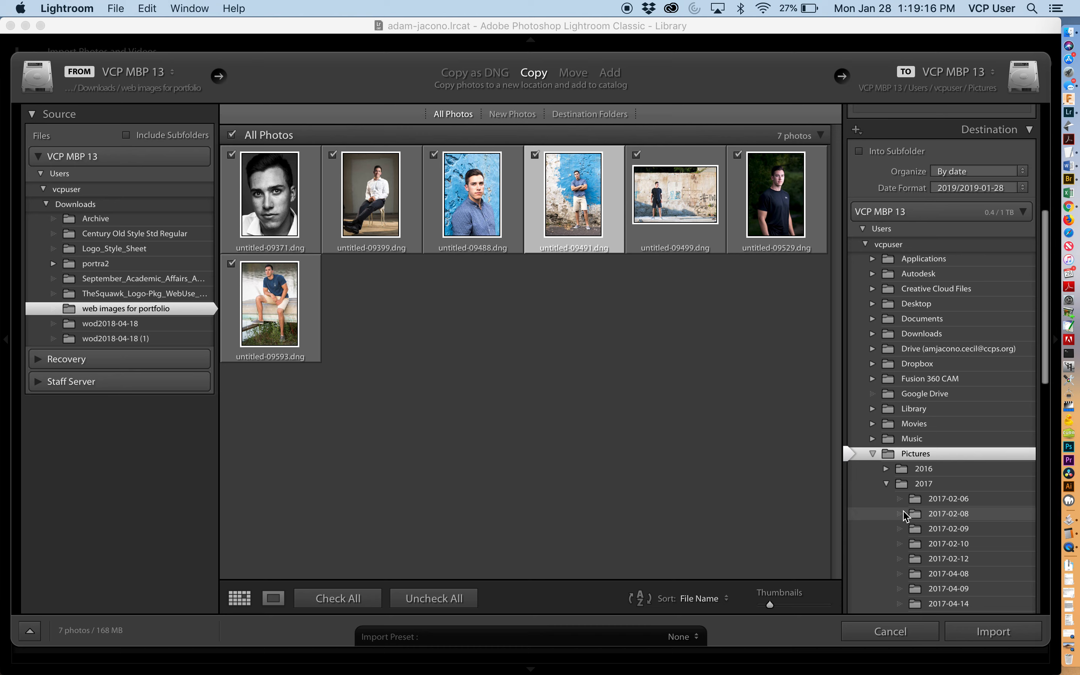
{"action": "scroll", "coordinate": [906, 517], "scroll_direction": "down", "scroll_amount": 15}
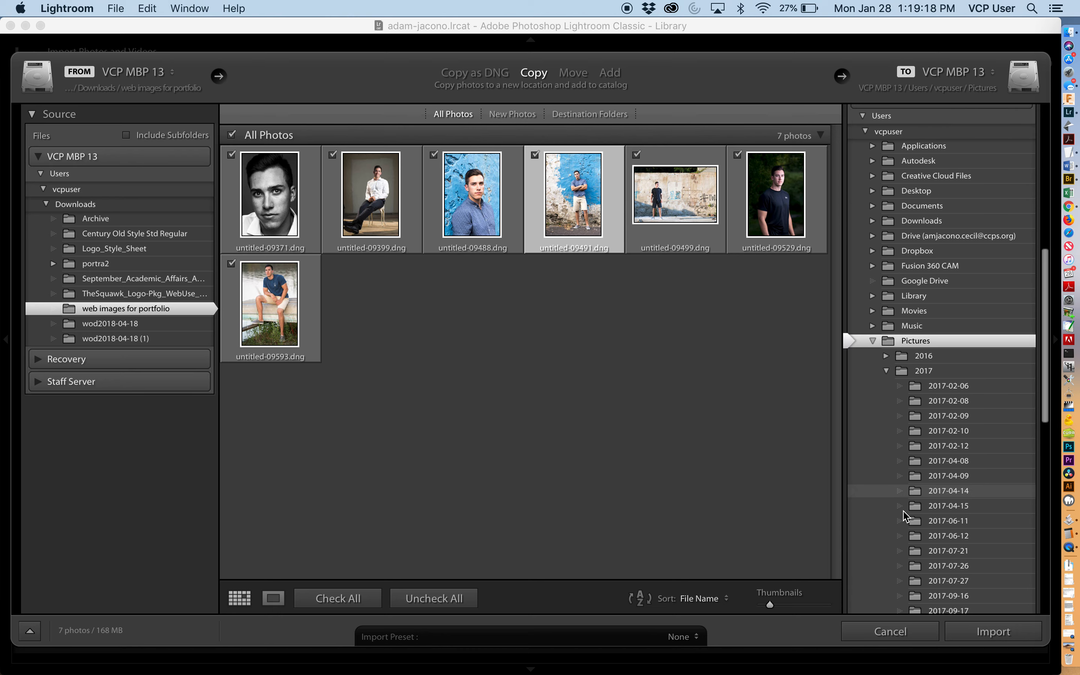
{"action": "scroll", "coordinate": [906, 516], "scroll_direction": "down", "scroll_amount": 16}
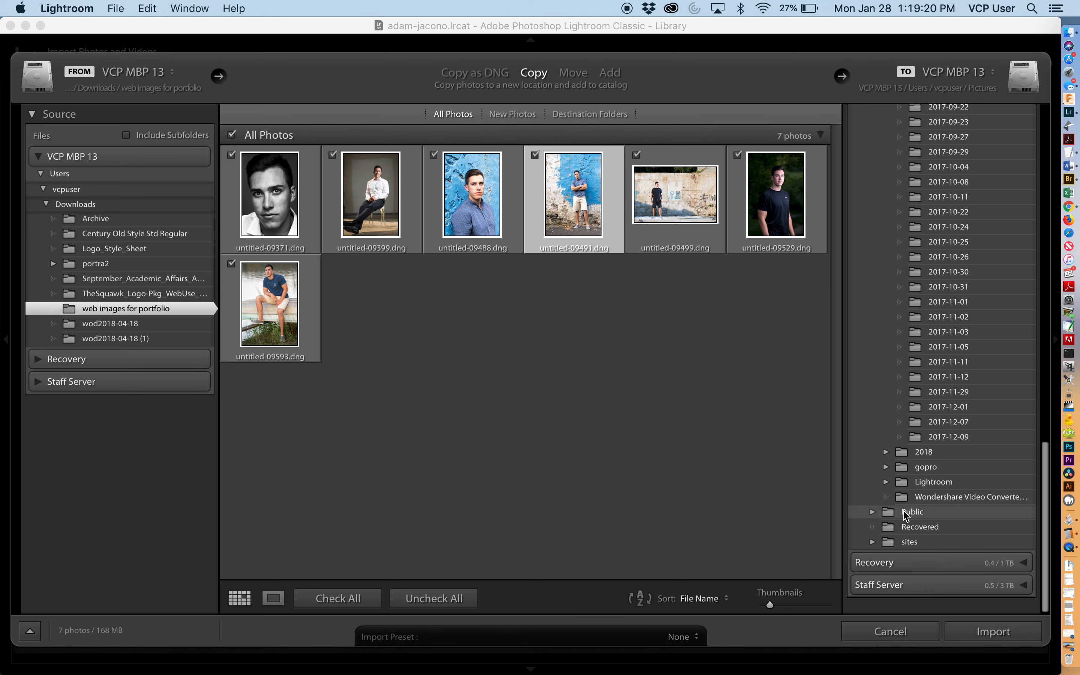
{"action": "scroll", "coordinate": [920, 479], "scroll_direction": "up", "scroll_amount": 20}
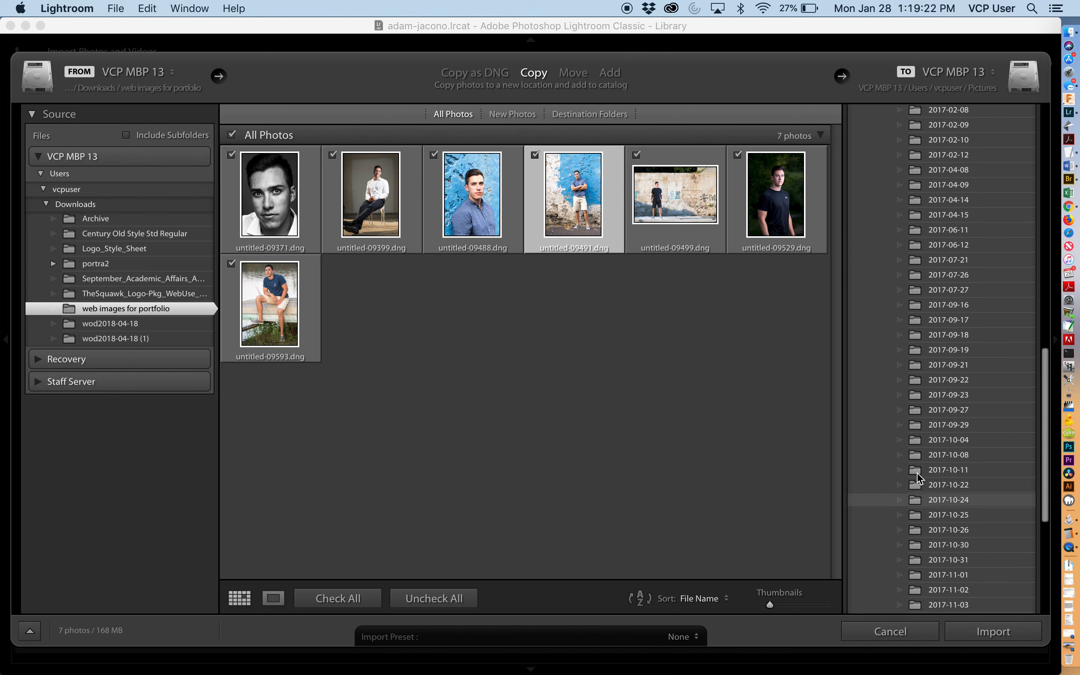
{"action": "scroll", "coordinate": [918, 478], "scroll_direction": "up", "scroll_amount": 11}
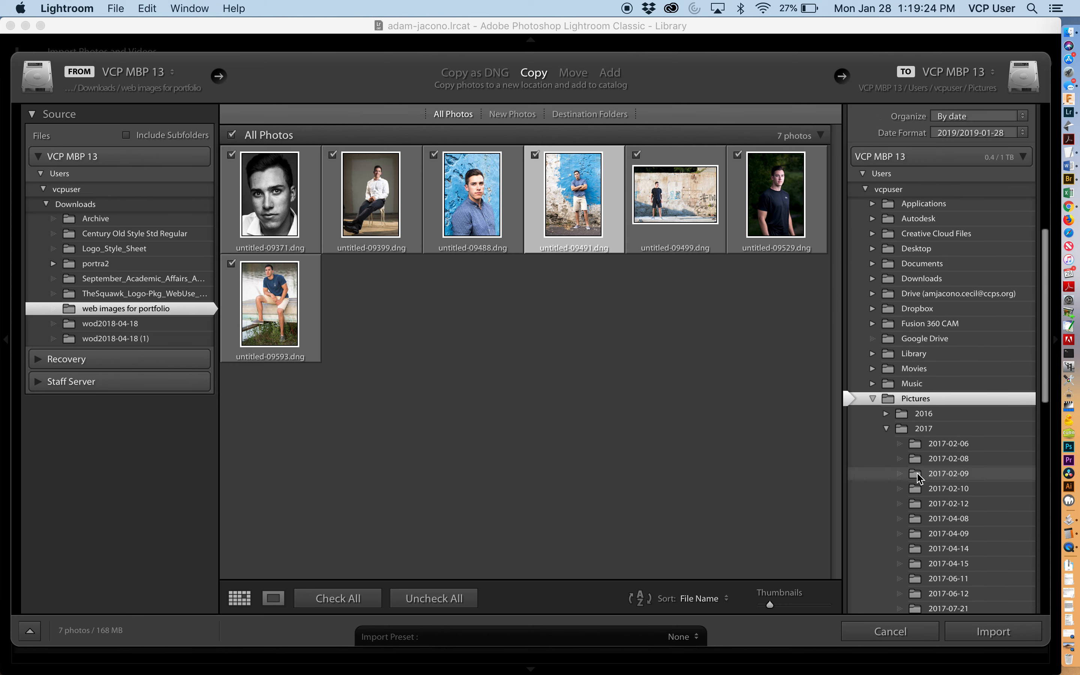
{"action": "left_click", "coordinate": [943, 241]}
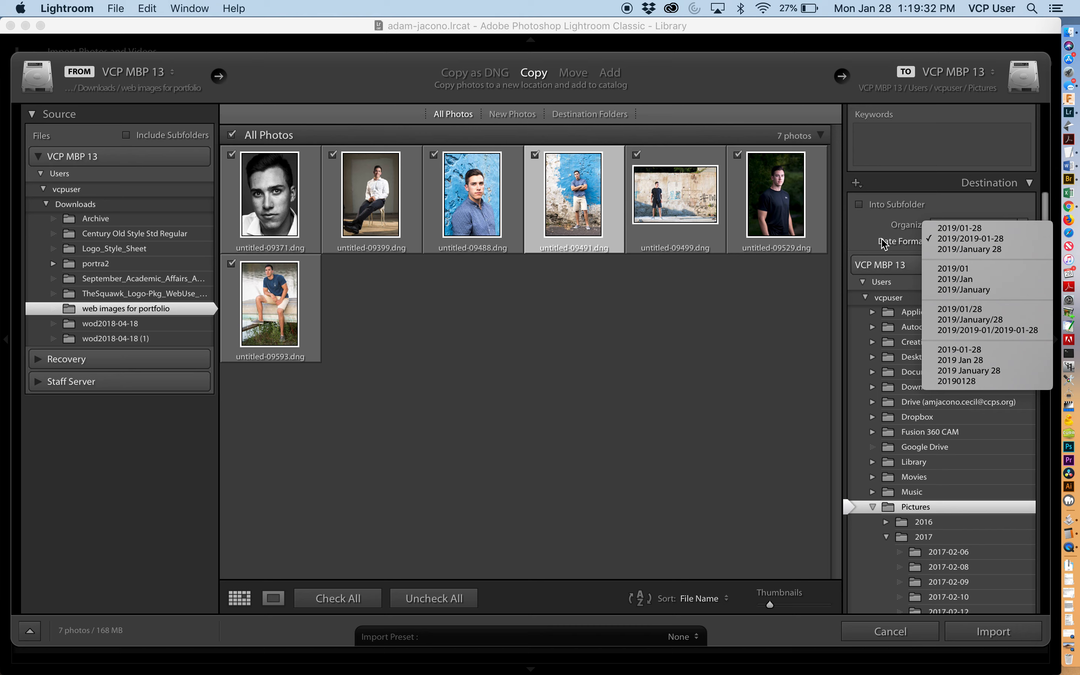
{"action": "left_click", "coordinate": [676, 81]}
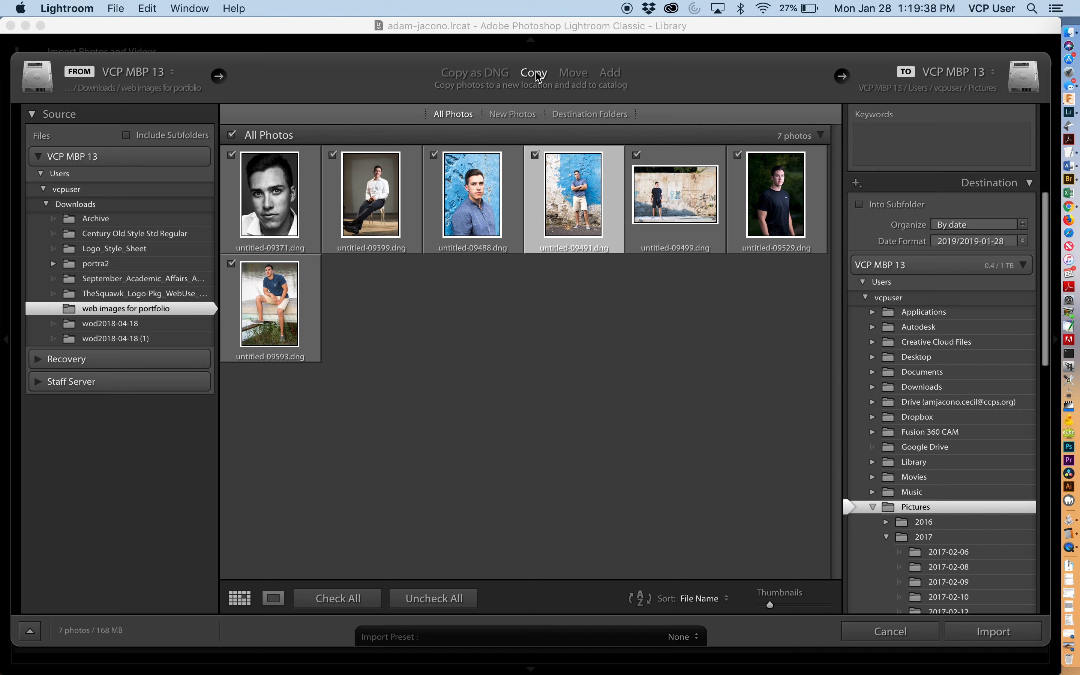
- Try the Add import mode and review the downloaded portfolio folder in Finder
{"action": "left_click", "coordinate": [611, 74]}
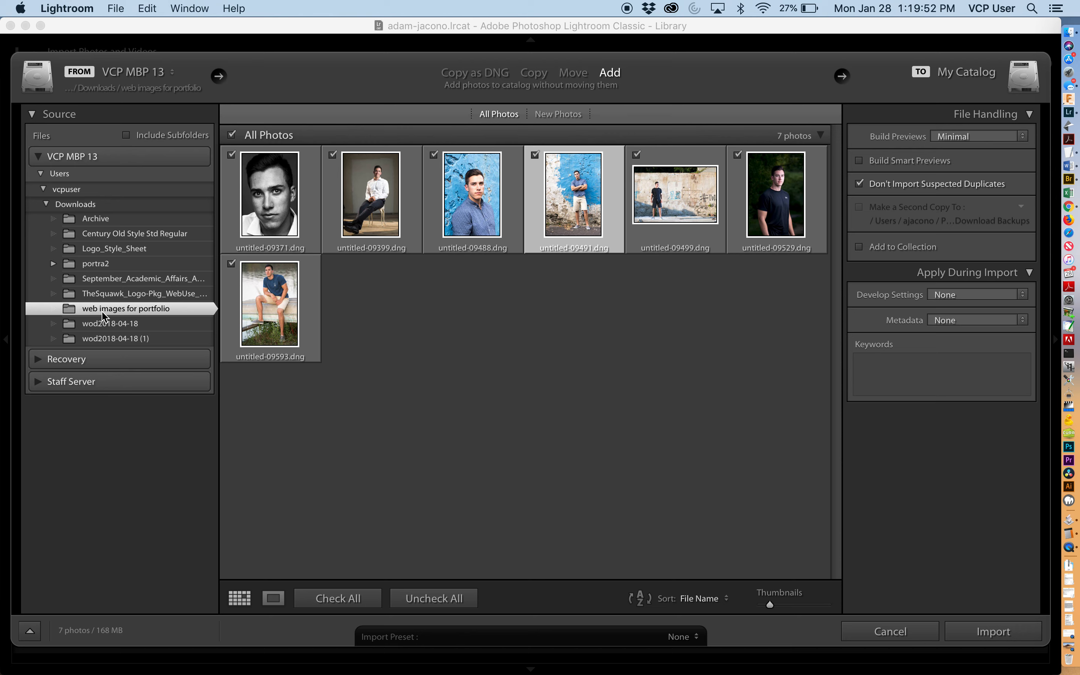
{"action": "left_click", "coordinate": [1069, 33]}
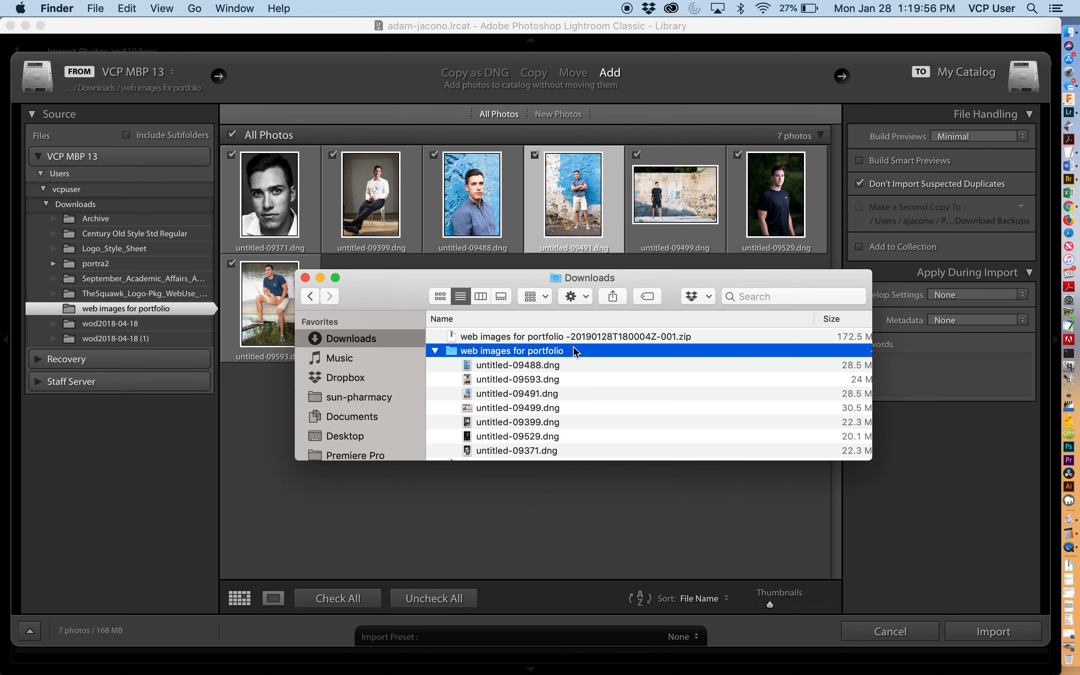
{"action": "left_click", "coordinate": [436, 351]}
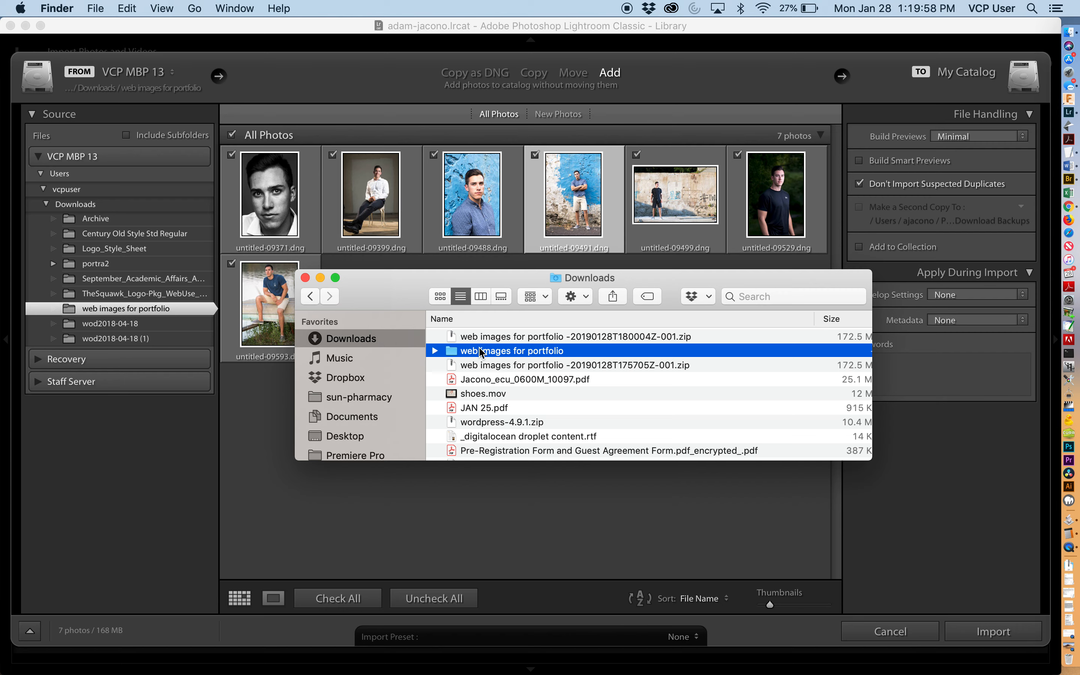
{"action": "left_click", "coordinate": [403, 112]}
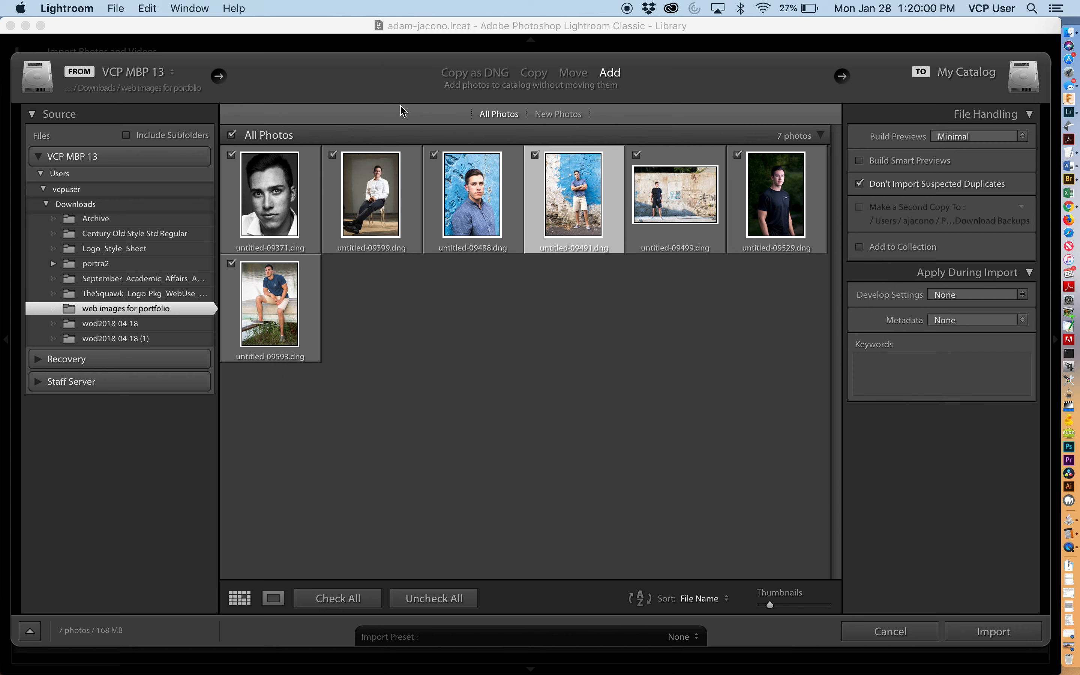
- Import the seven portfolio photos using the Copy import mode
{"action": "left_click", "coordinate": [535, 73]}
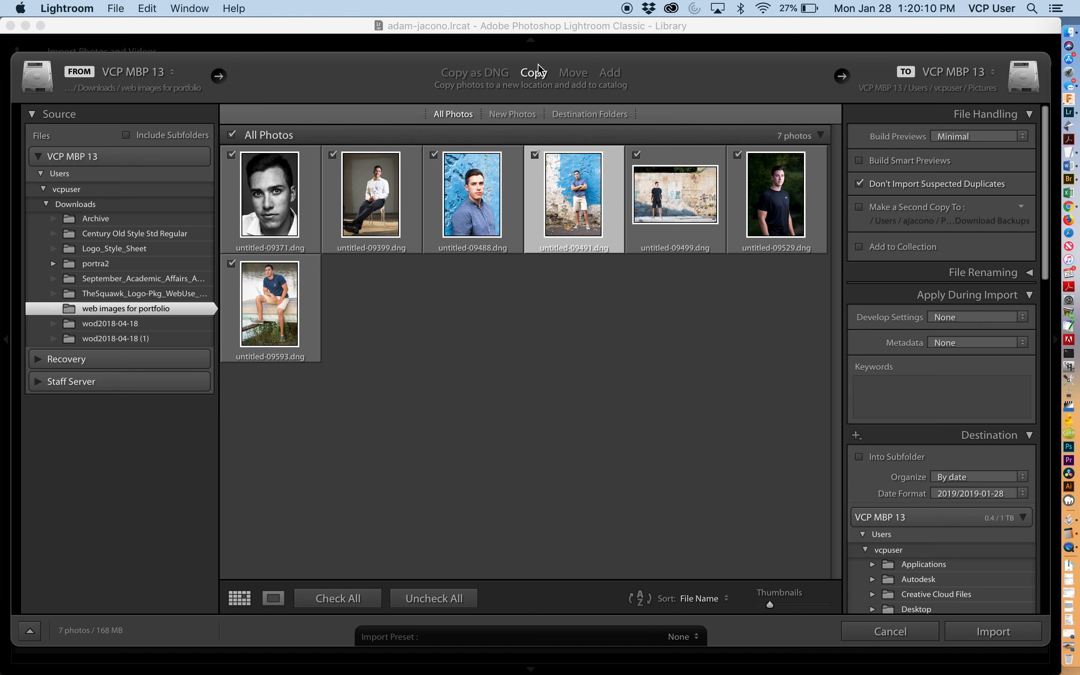
{"action": "left_click", "coordinate": [992, 633]}
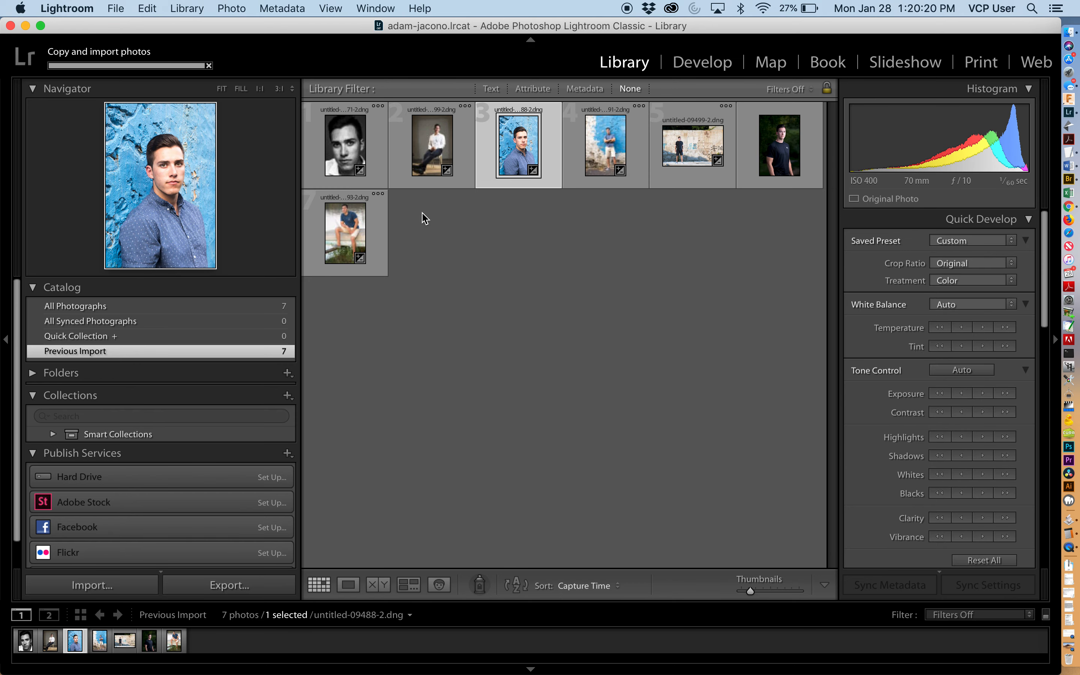
- Browse the imported photos one by one in loupe view and the Develop module, then return to the grid
{"action": "double_click", "coordinate": [364, 153]}
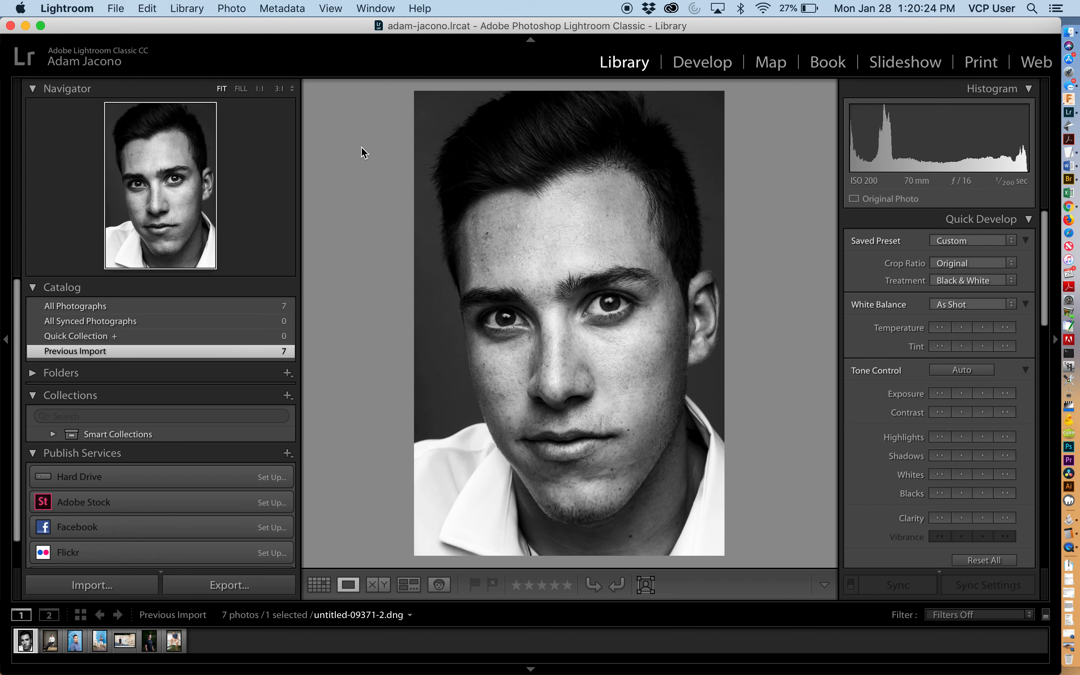
{"action": "key", "text": "Right"}
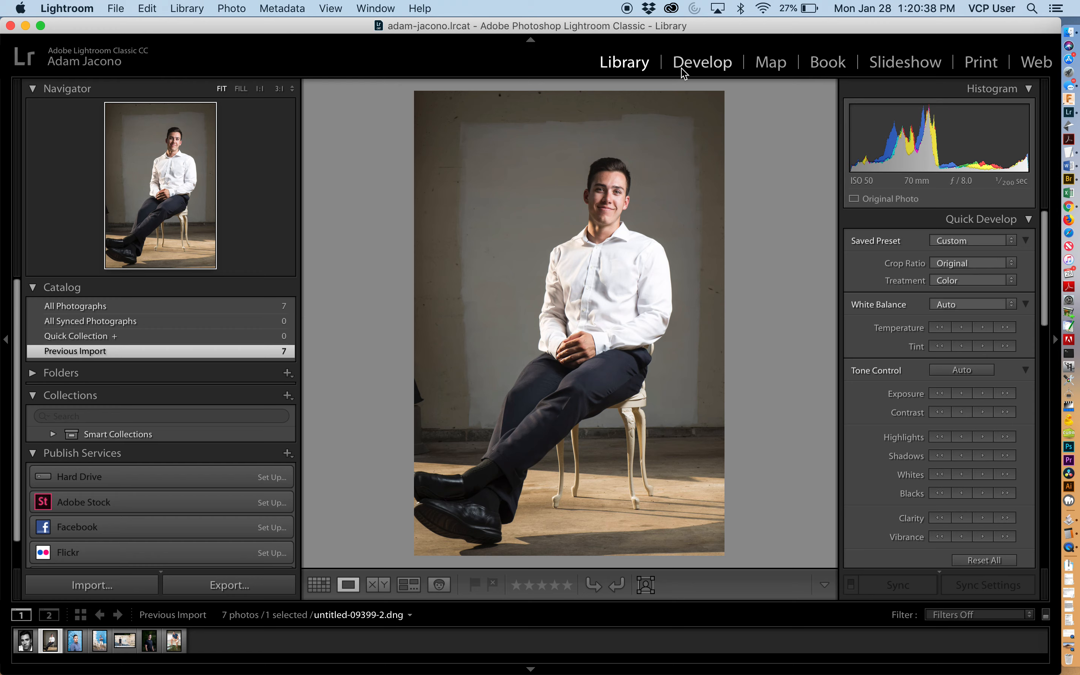
{"action": "left_click", "coordinate": [698, 66]}
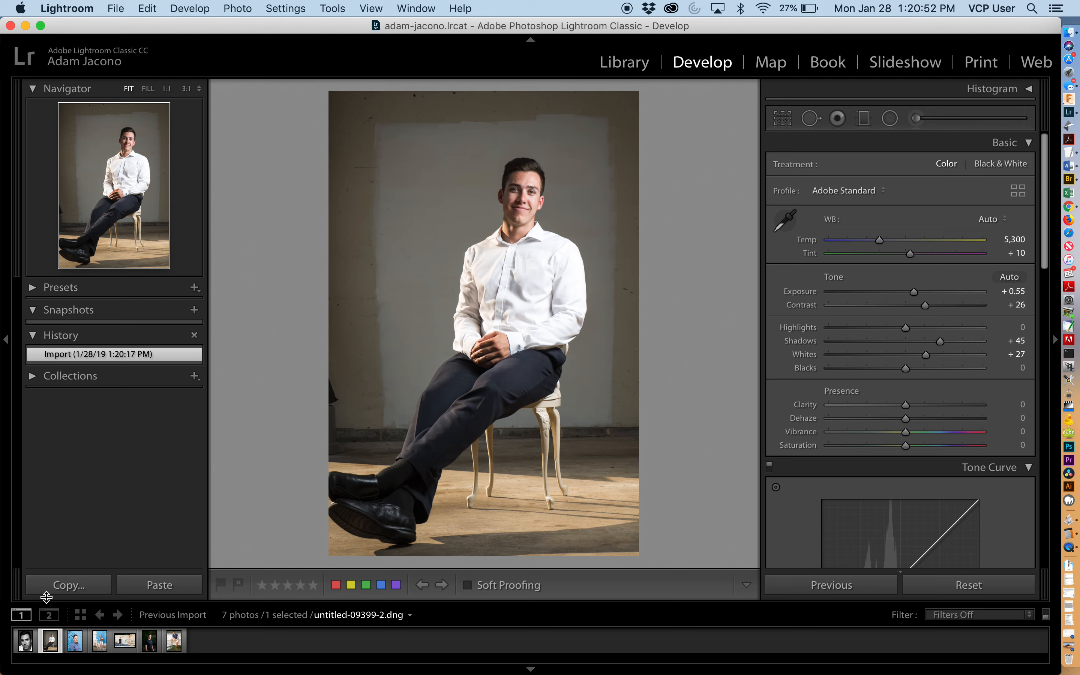
{"action": "left_click", "coordinate": [77, 652]}
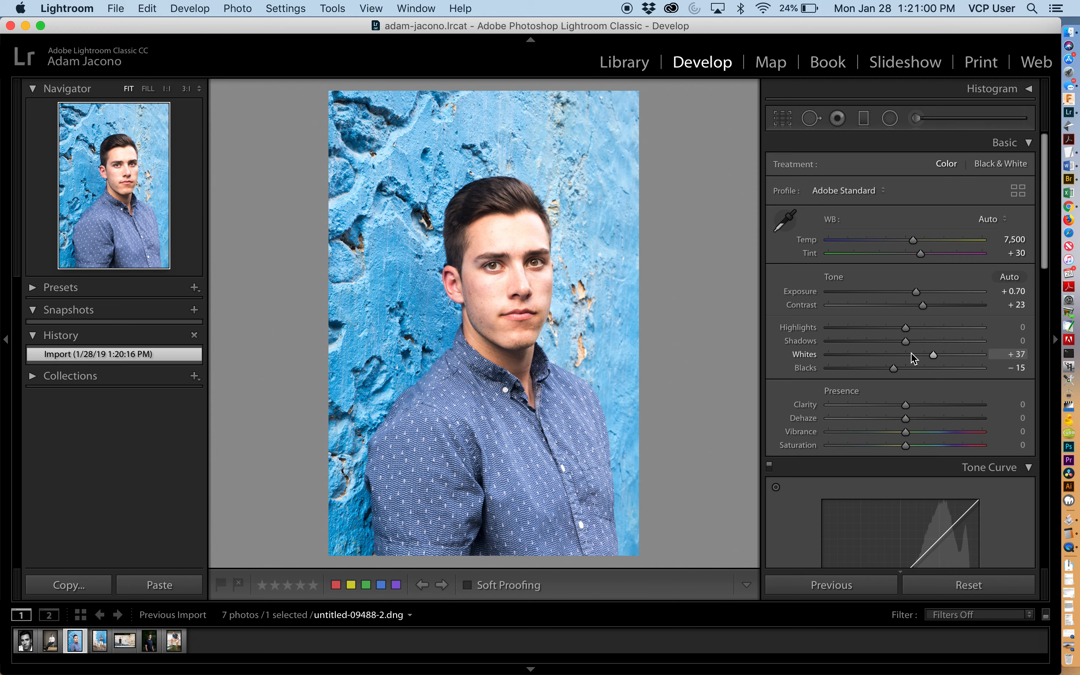
{"action": "scroll", "coordinate": [913, 355], "scroll_direction": "down", "scroll_amount": 1}
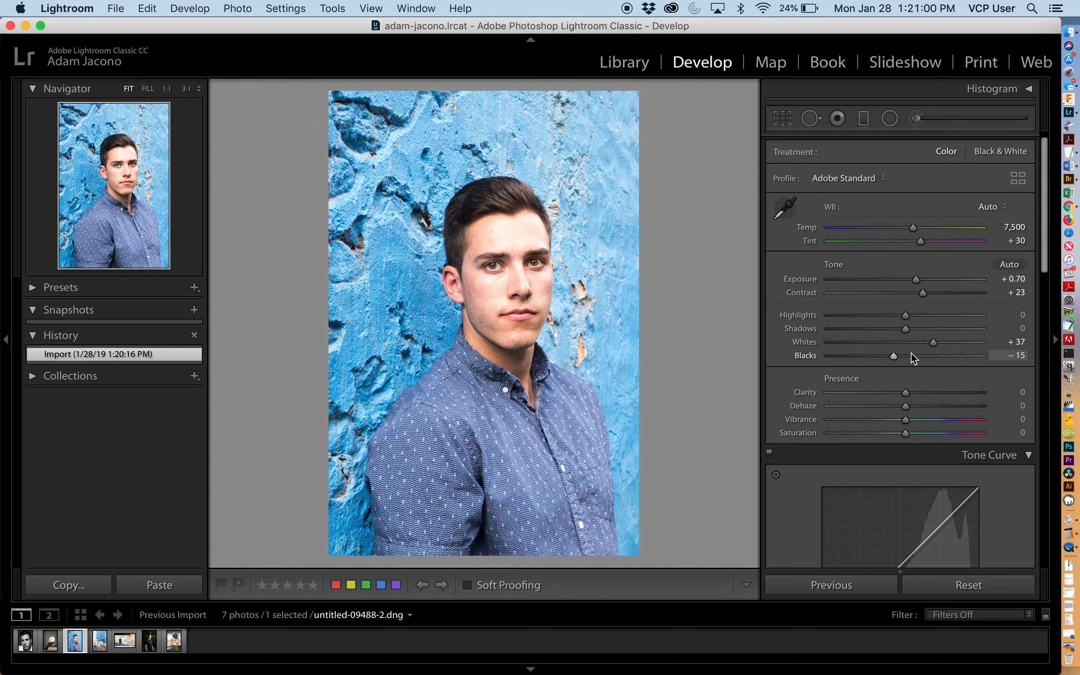
{"action": "left_click", "coordinate": [633, 63]}
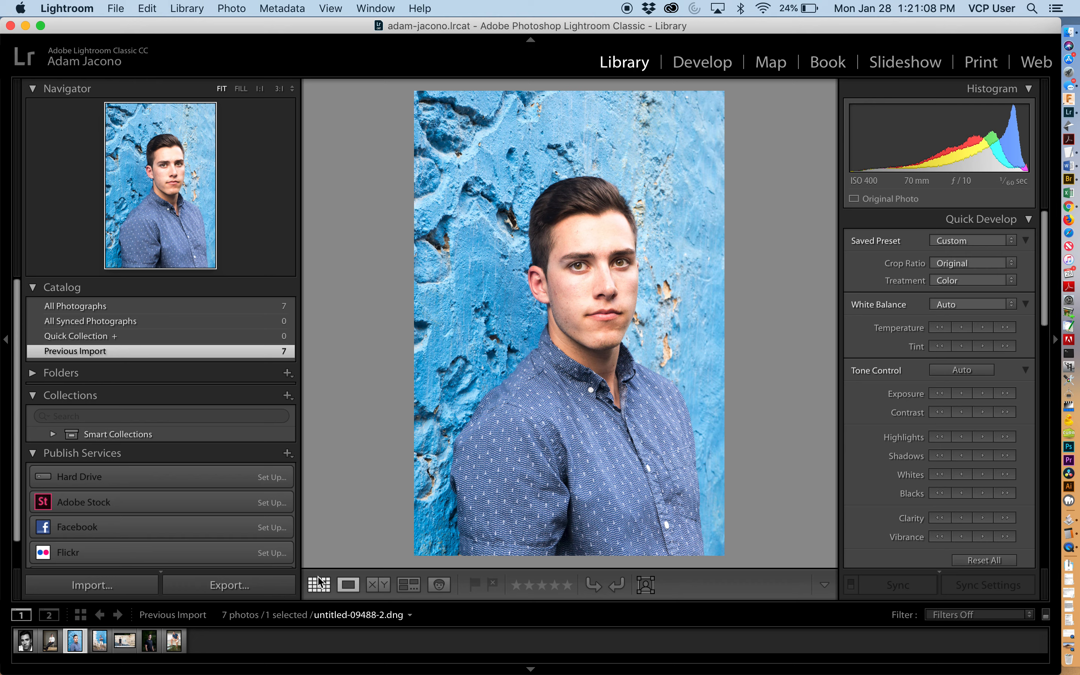
{"action": "left_click", "coordinate": [323, 588]}
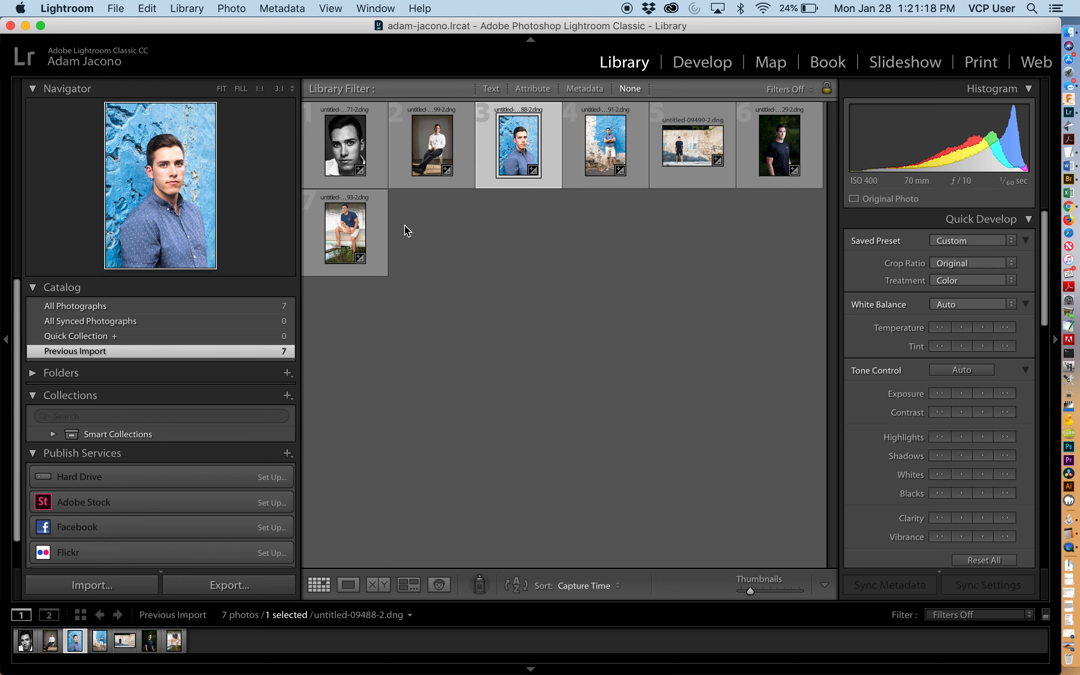
- Select all seven imported photos and open the Export dialog
{"action": "key", "text": "super+a"}
{"action": "left_click", "coordinate": [147, 9]}
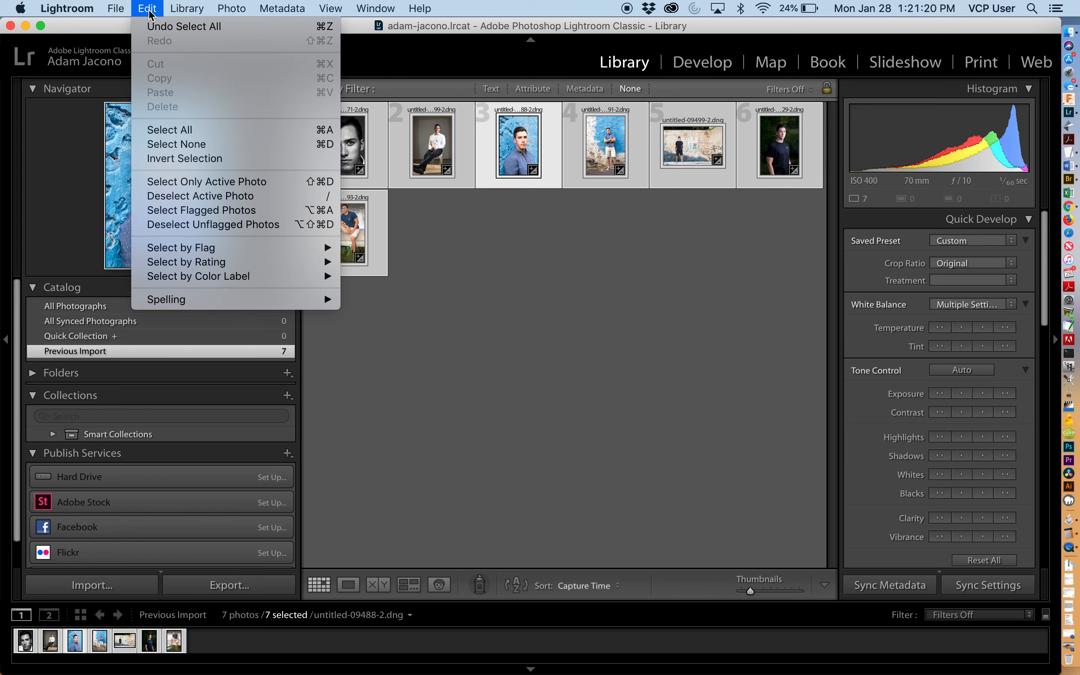
{"action": "left_click", "coordinate": [160, 132]}
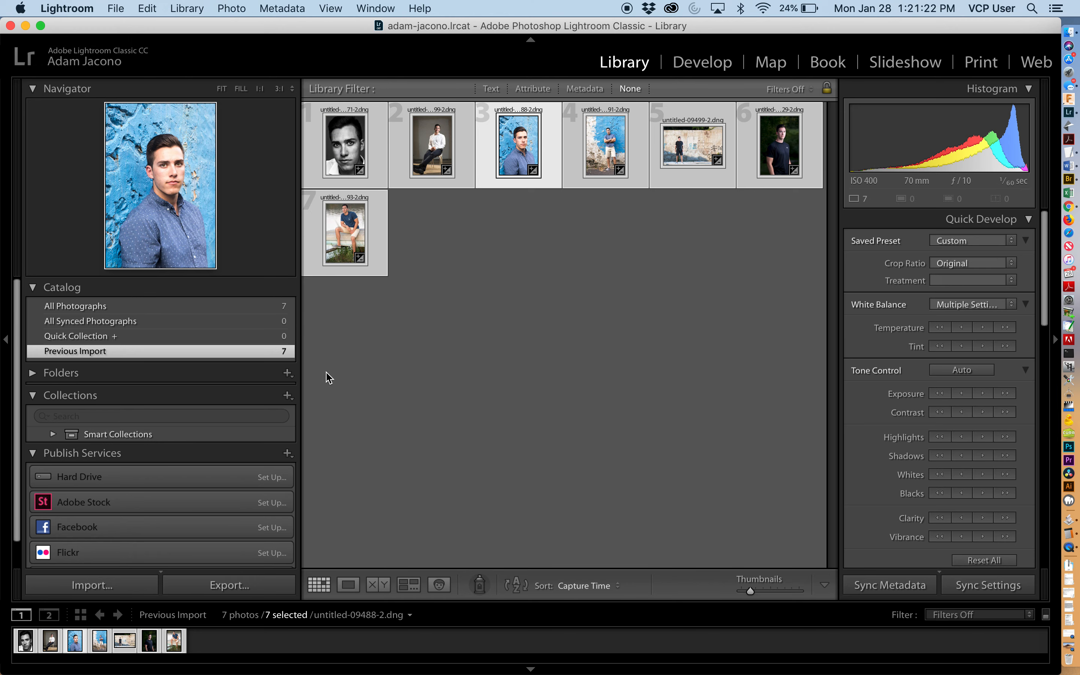
{"action": "left_click", "coordinate": [253, 590]}
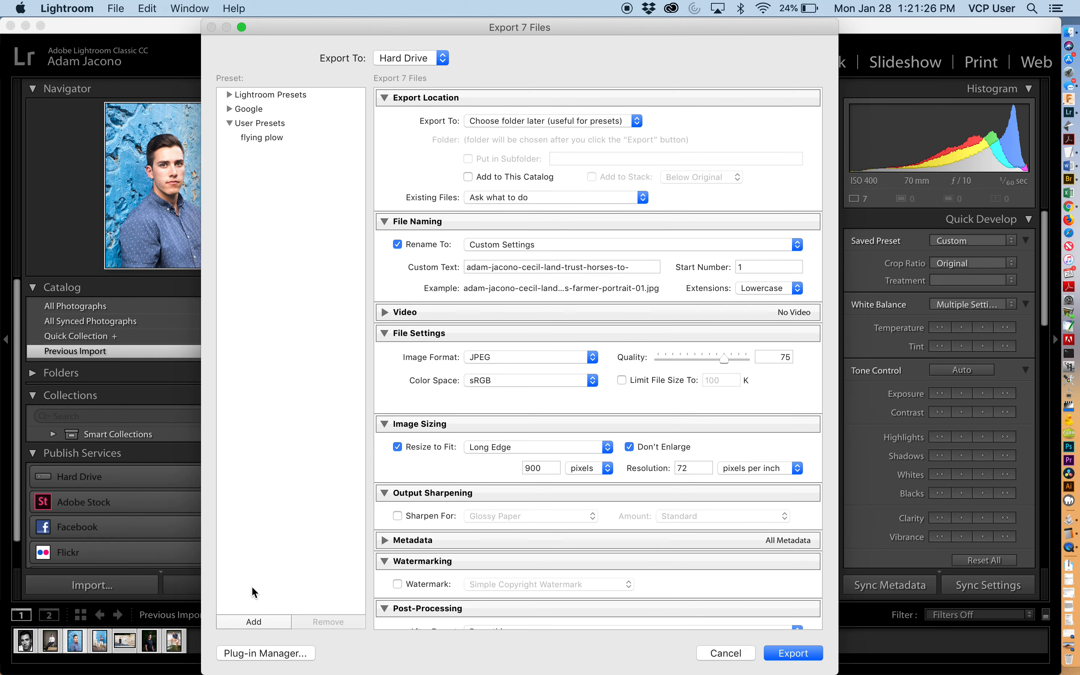
- Apply the flying plow user export preset after browsing the Google and Lightroom preset groups
{"action": "left_click", "coordinate": [271, 137]}
{"action": "left_click", "coordinate": [229, 109]}
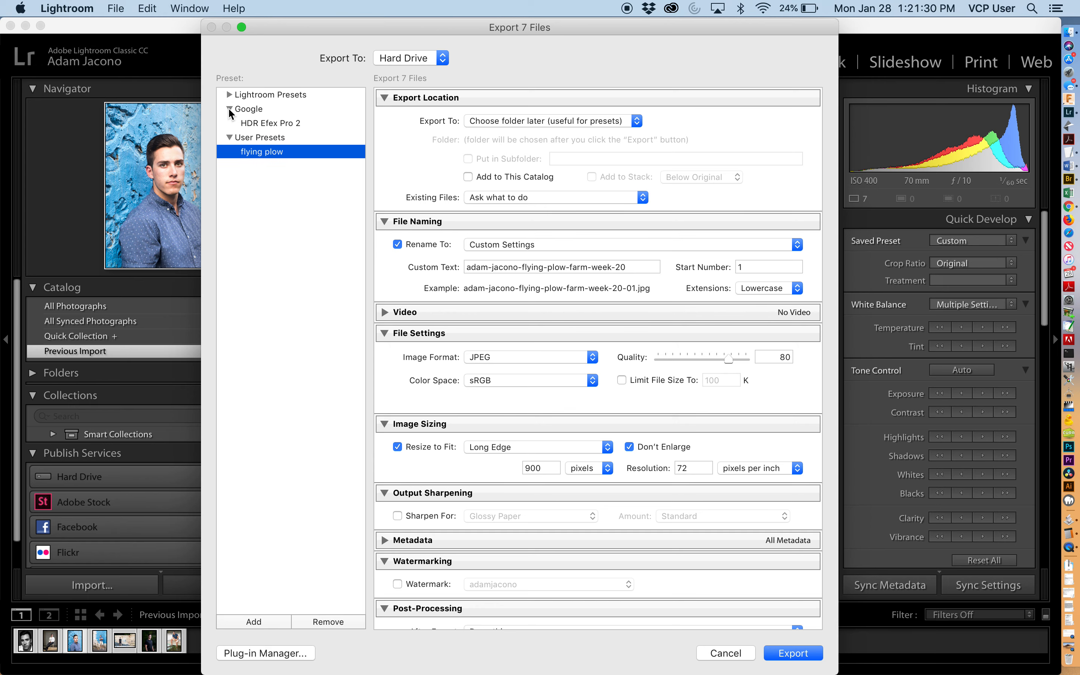
{"action": "left_click", "coordinate": [253, 123]}
{"action": "left_click", "coordinate": [229, 94]}
{"action": "left_click", "coordinate": [229, 94]}
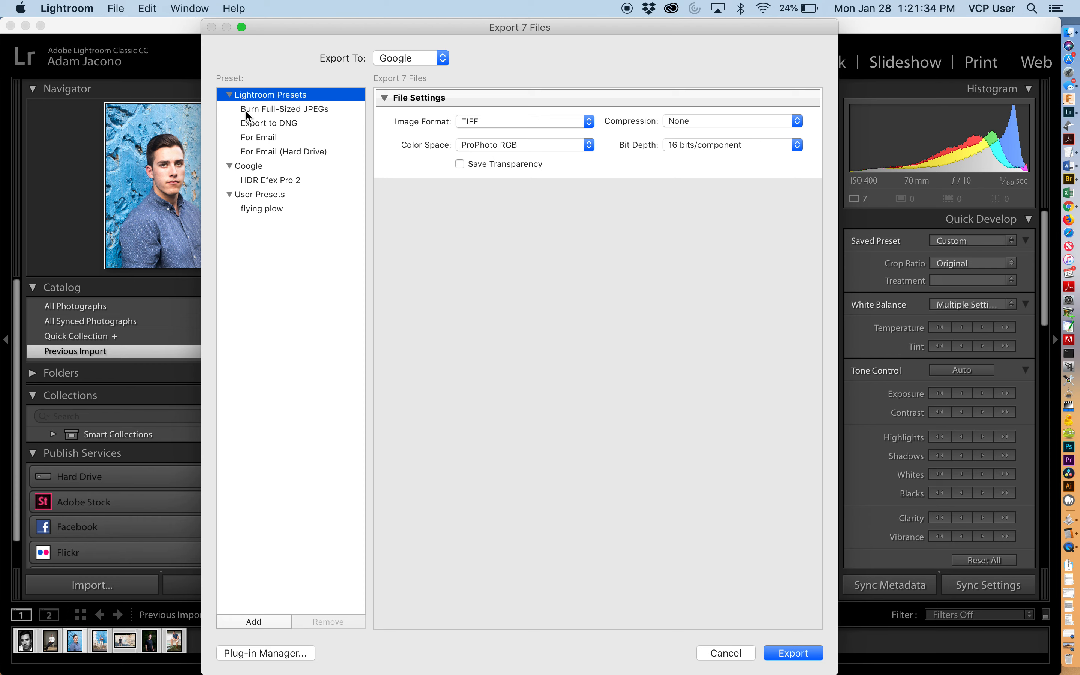
{"action": "left_click", "coordinate": [248, 109]}
{"action": "left_click", "coordinate": [230, 95]}
{"action": "left_click", "coordinate": [229, 108]}
{"action": "left_click", "coordinate": [250, 137]}
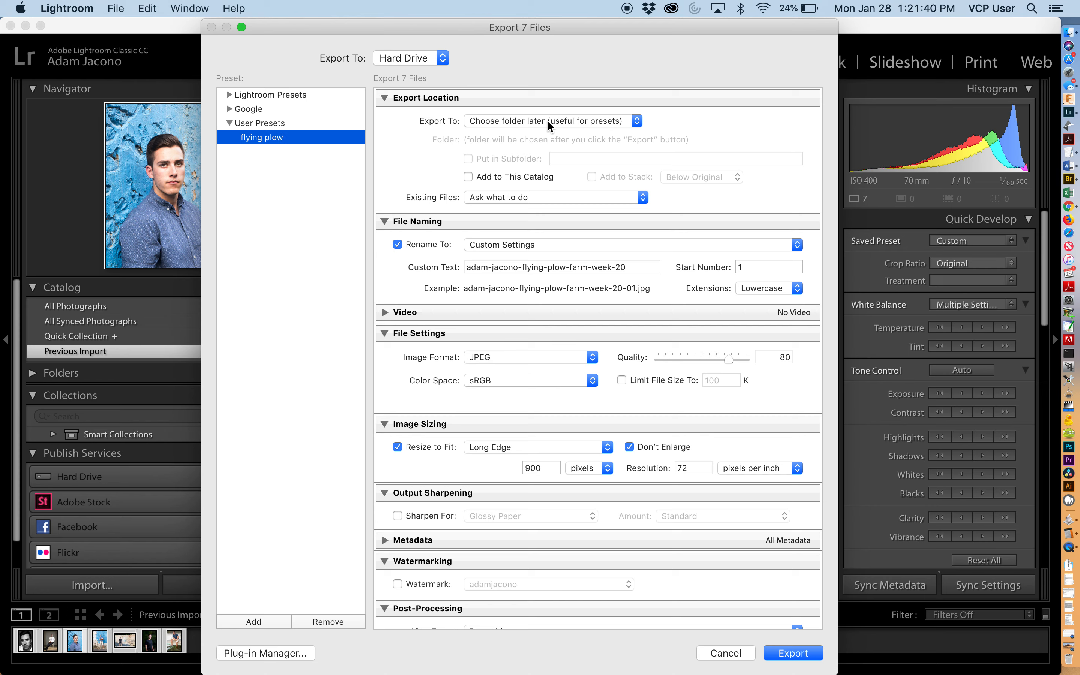
- Review the Export To and export location options, keeping Hard Drive and choosing the folder later
{"action": "left_click", "coordinate": [400, 59]}
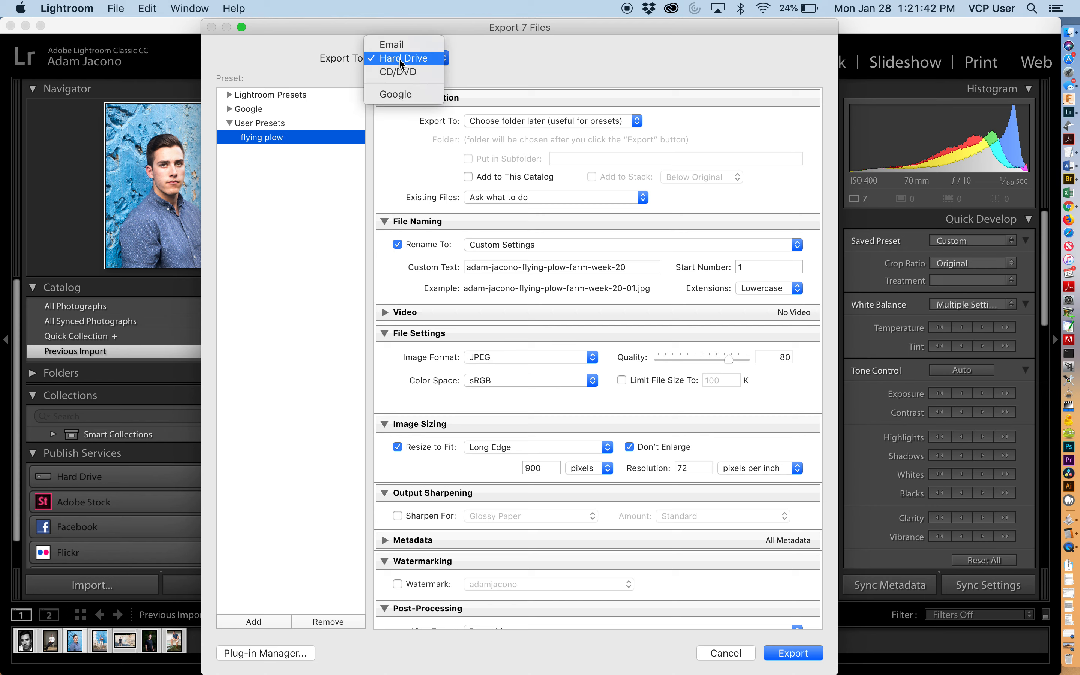
{"action": "left_click", "coordinate": [399, 58]}
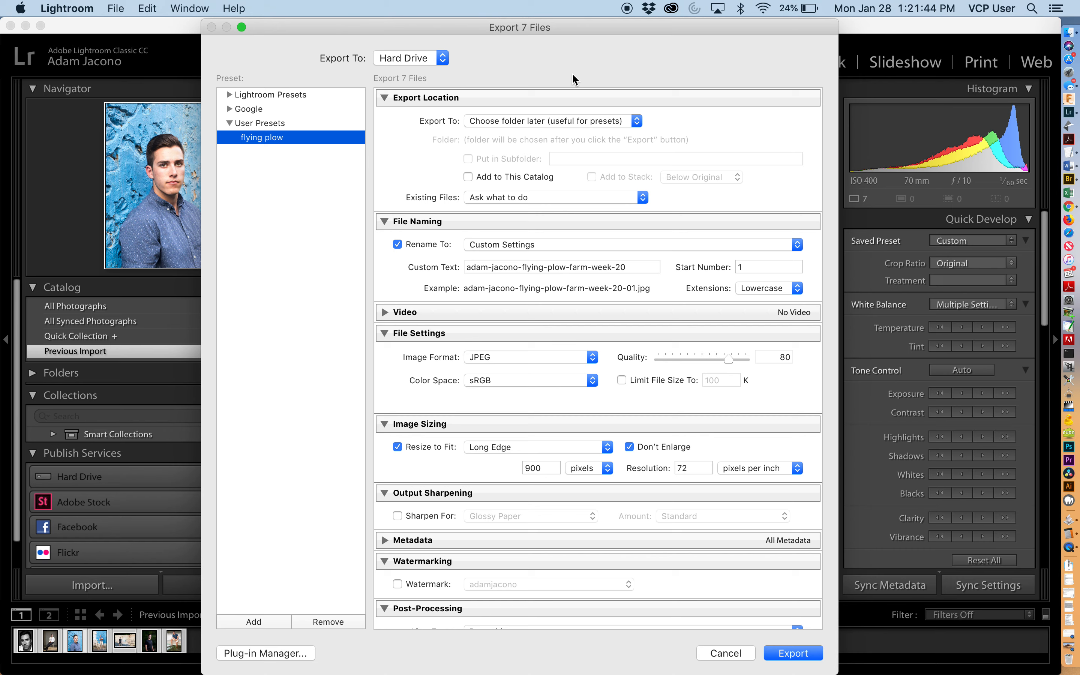
{"action": "left_click", "coordinate": [550, 124]}
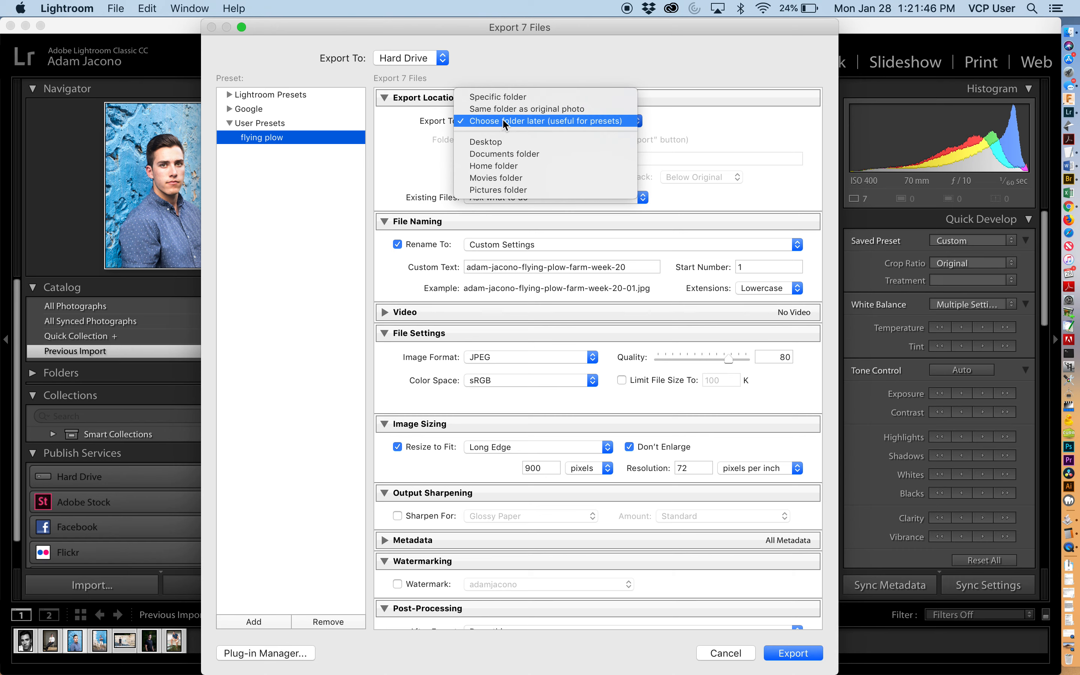
{"action": "left_click", "coordinate": [579, 124]}
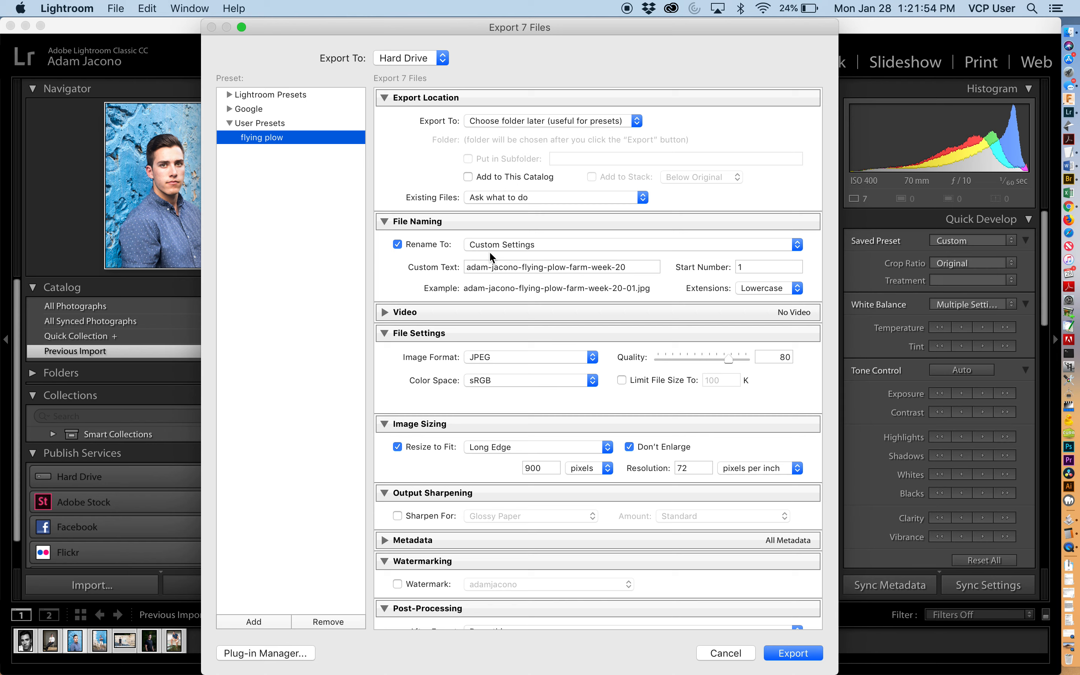
{"action": "scroll", "coordinate": [490, 251], "scroll_direction": "down", "scroll_amount": 3}
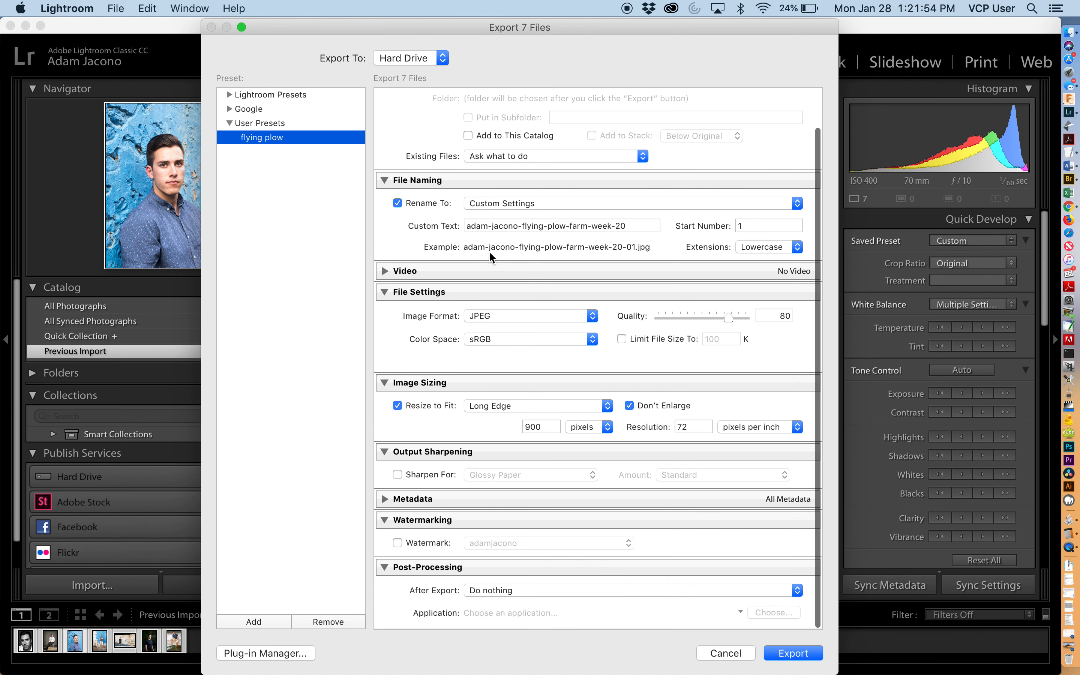
- Open the Filename Template Editor and try adding a dash after the sequence token
{"action": "left_click", "coordinate": [502, 204]}
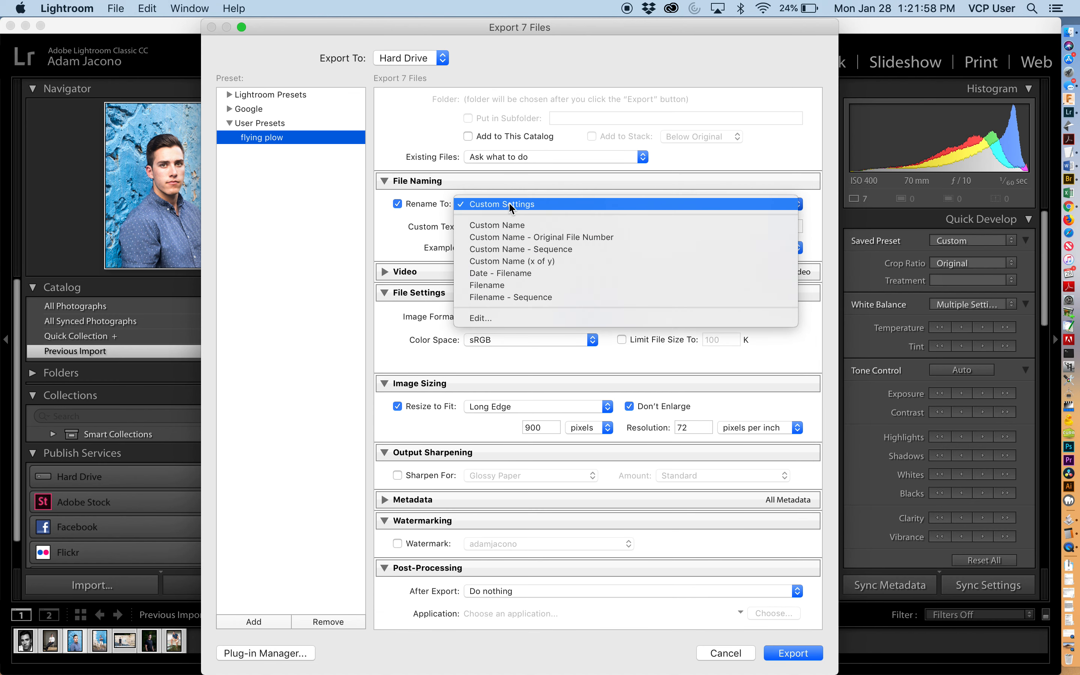
{"action": "left_click", "coordinate": [496, 318]}
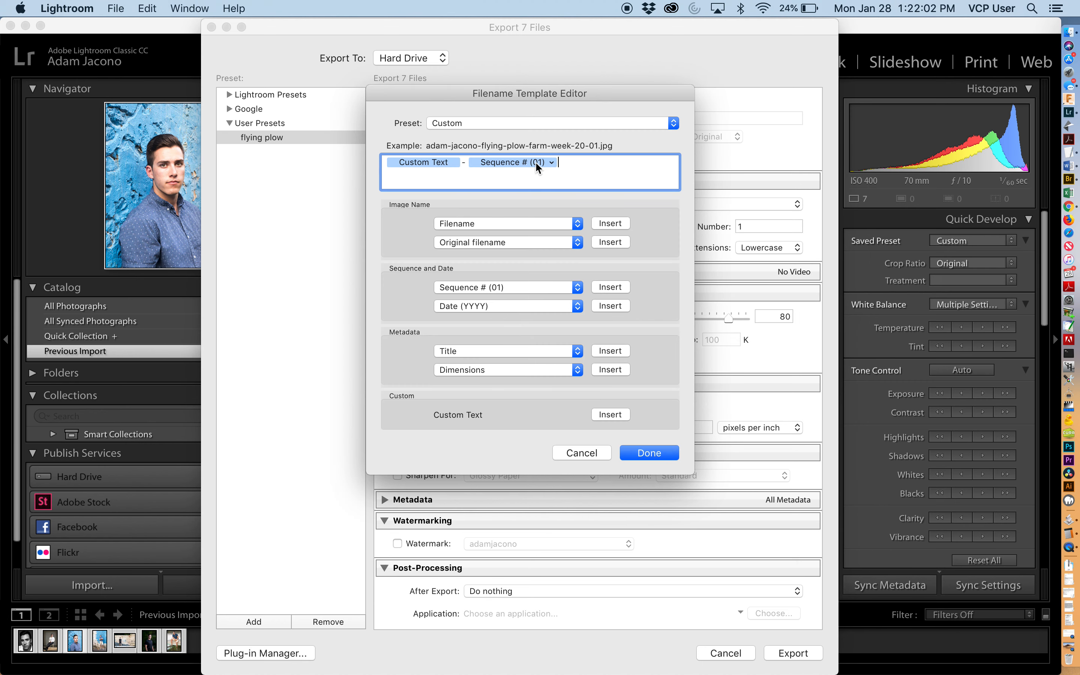
{"action": "left_click", "coordinate": [603, 224]}
{"action": "left_click", "coordinate": [558, 162]}
{"action": "type", "text": "-"}
{"action": "left_click", "coordinate": [604, 168]}
{"action": "key", "text": "BackSpace"}
{"action": "key", "text": "BackSpace"}
- Browse the template editor's Filename and Title token options
{"action": "left_click", "coordinate": [496, 224]}
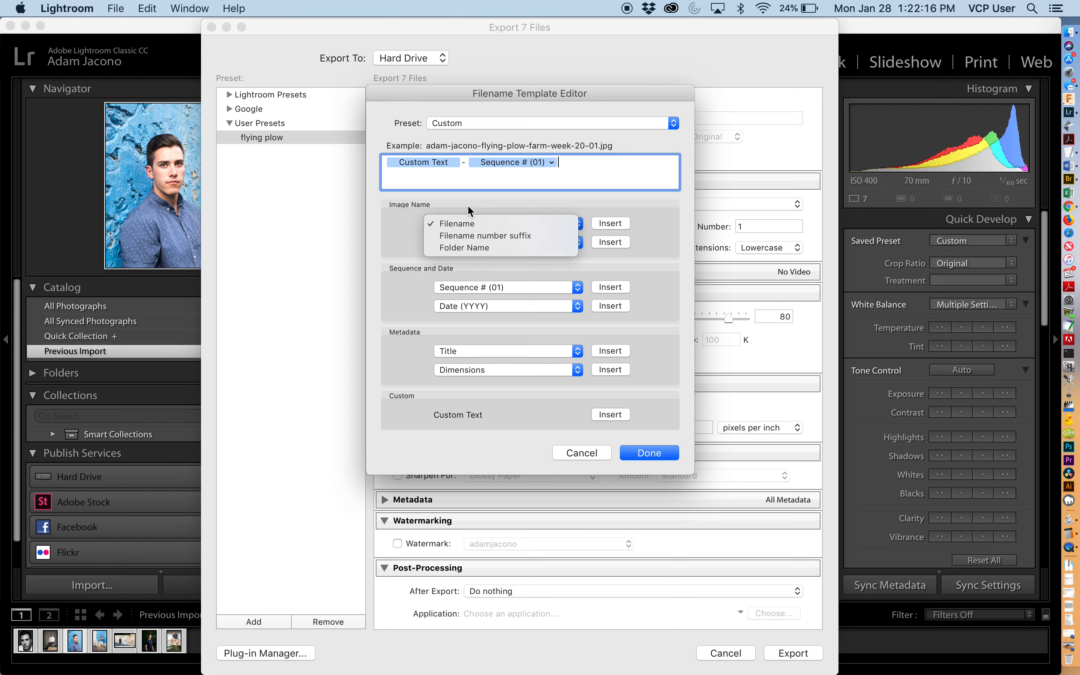
{"action": "left_click", "coordinate": [497, 224]}
{"action": "left_click", "coordinate": [472, 242]}
{"action": "left_click", "coordinate": [472, 242]}
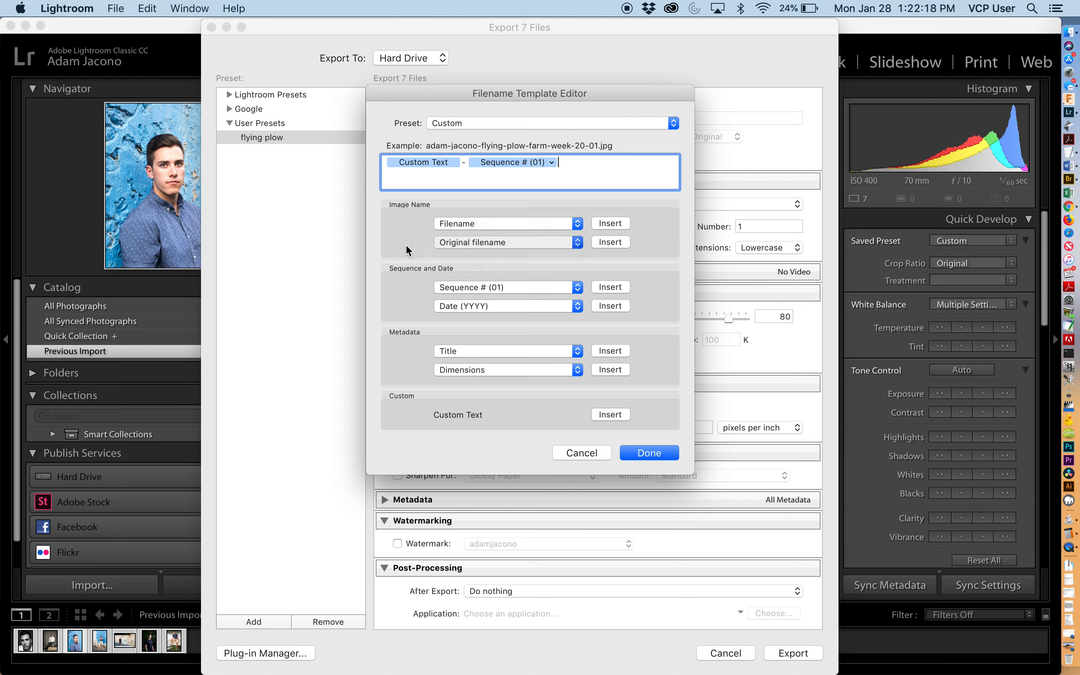
{"action": "left_click", "coordinate": [474, 351]}
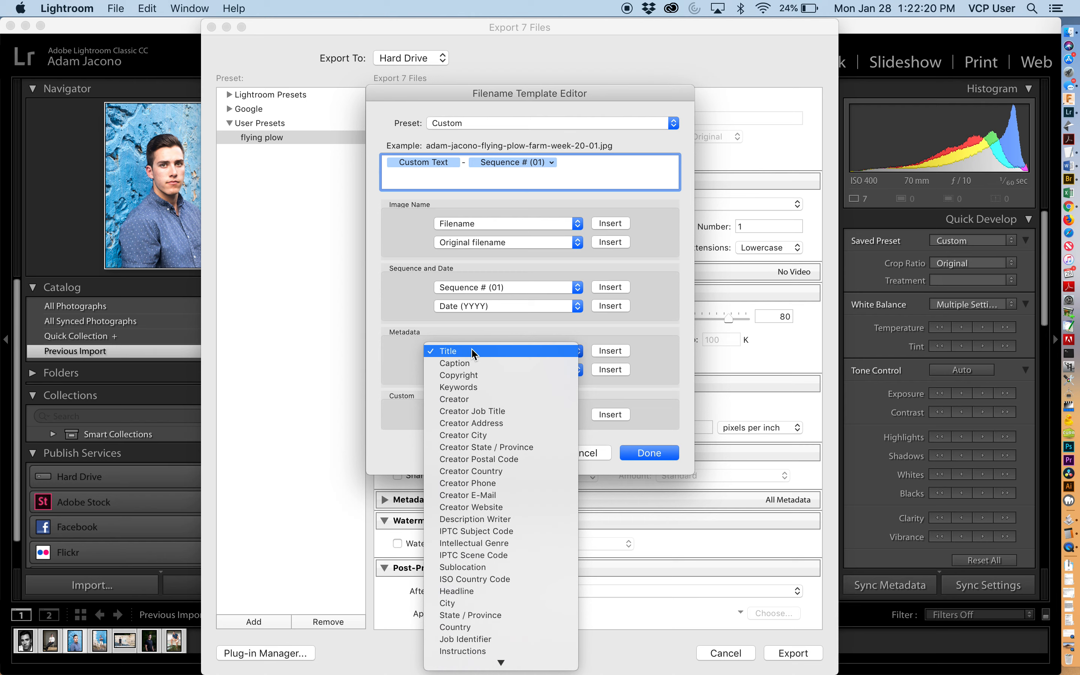
{"action": "left_click", "coordinate": [474, 353]}
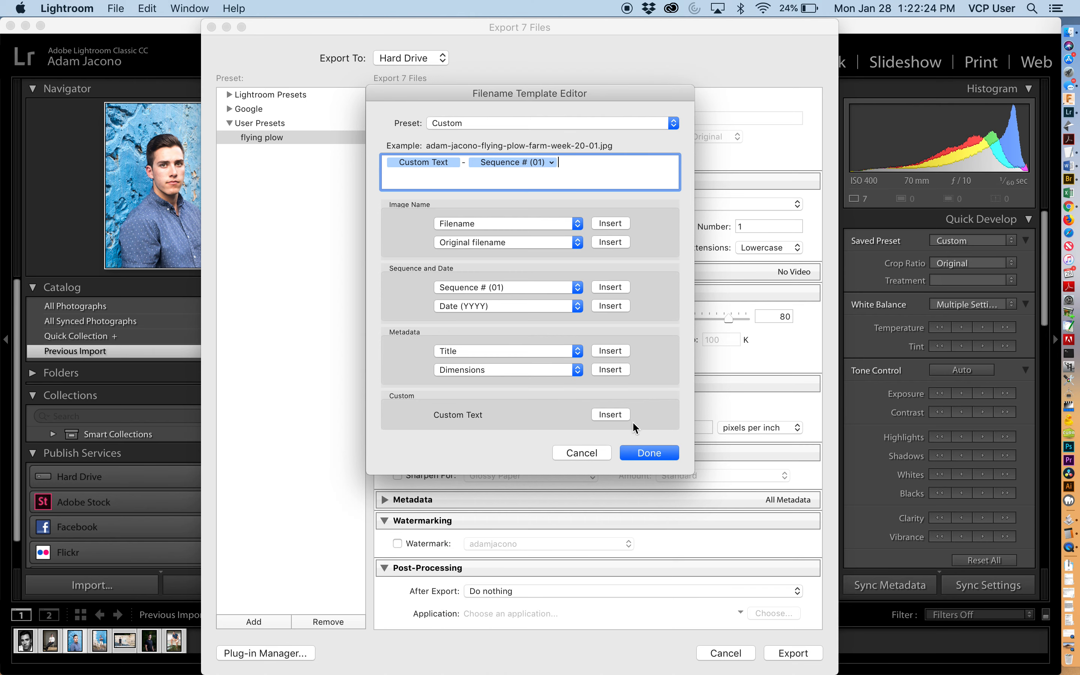
- Try inserting extra Custom Text and Sequence tokens, remove them, and close the template editor
{"action": "left_click", "coordinate": [613, 416]}
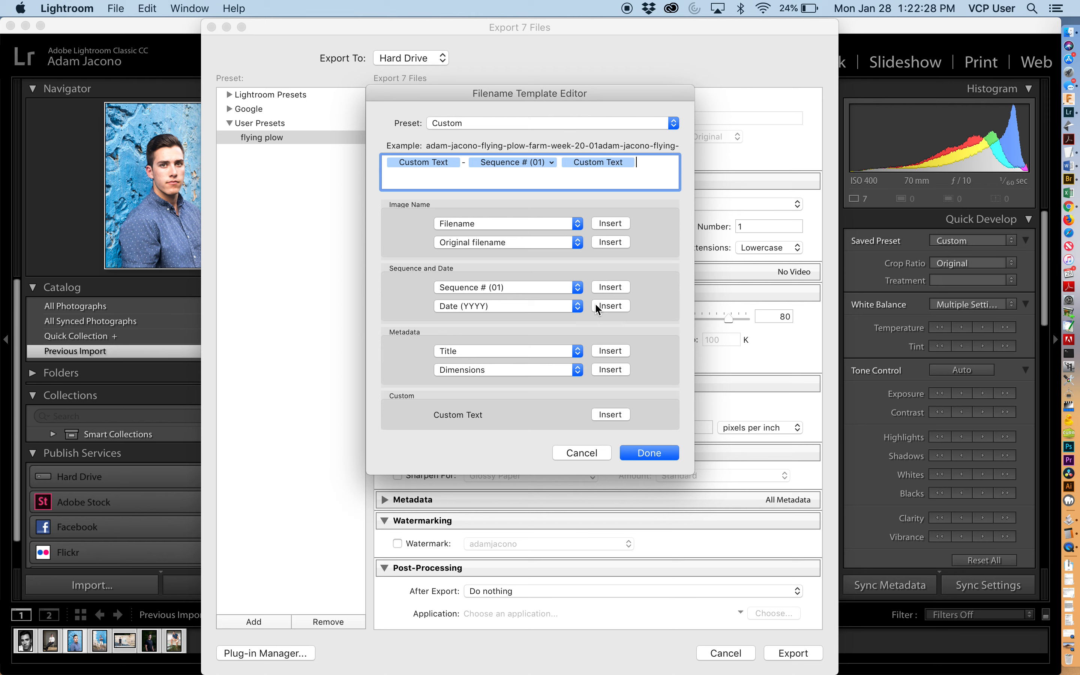
{"action": "left_click", "coordinate": [605, 287]}
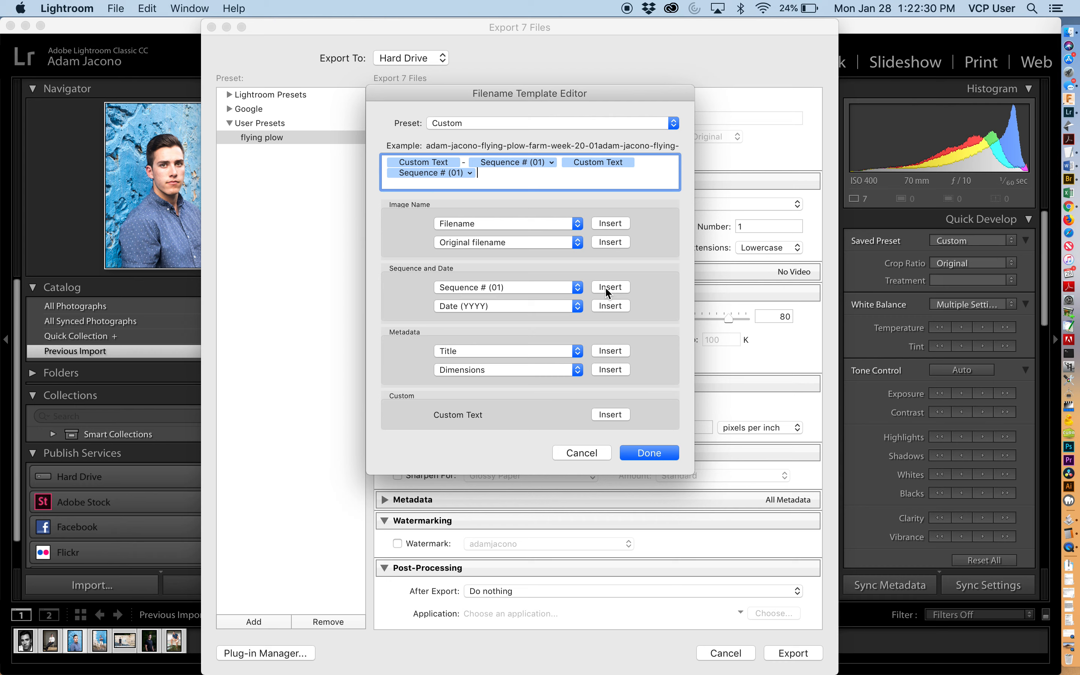
{"action": "key", "text": "BackSpace"}
{"action": "key", "text": "BackSpace"}
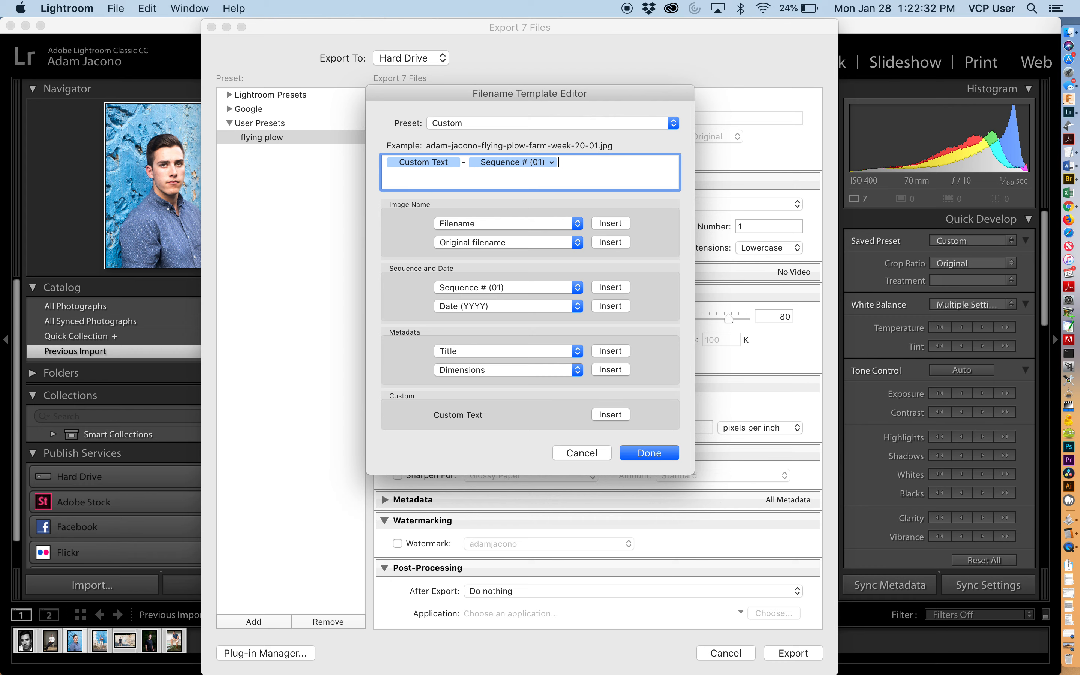
{"action": "left_click", "coordinate": [663, 451]}
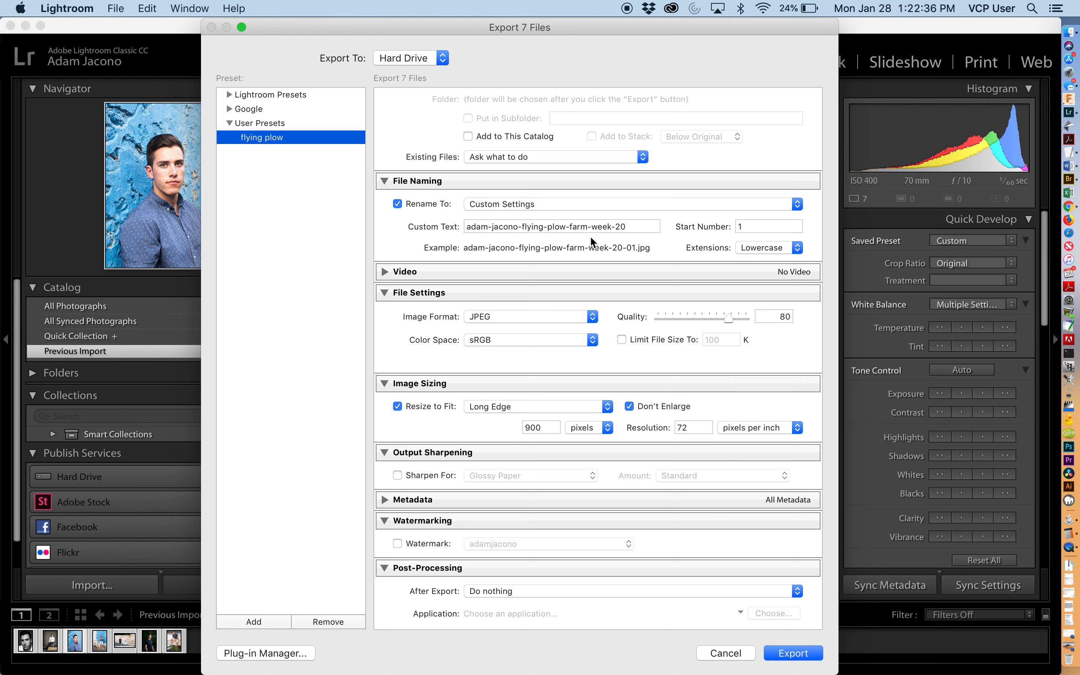
- Replace the custom filename text after the photographer's name with portrait-session followed by the client's name, separated by dashes
{"action": "triple_click", "coordinate": [590, 226]}
{"action": "left_click", "coordinate": [579, 225]}
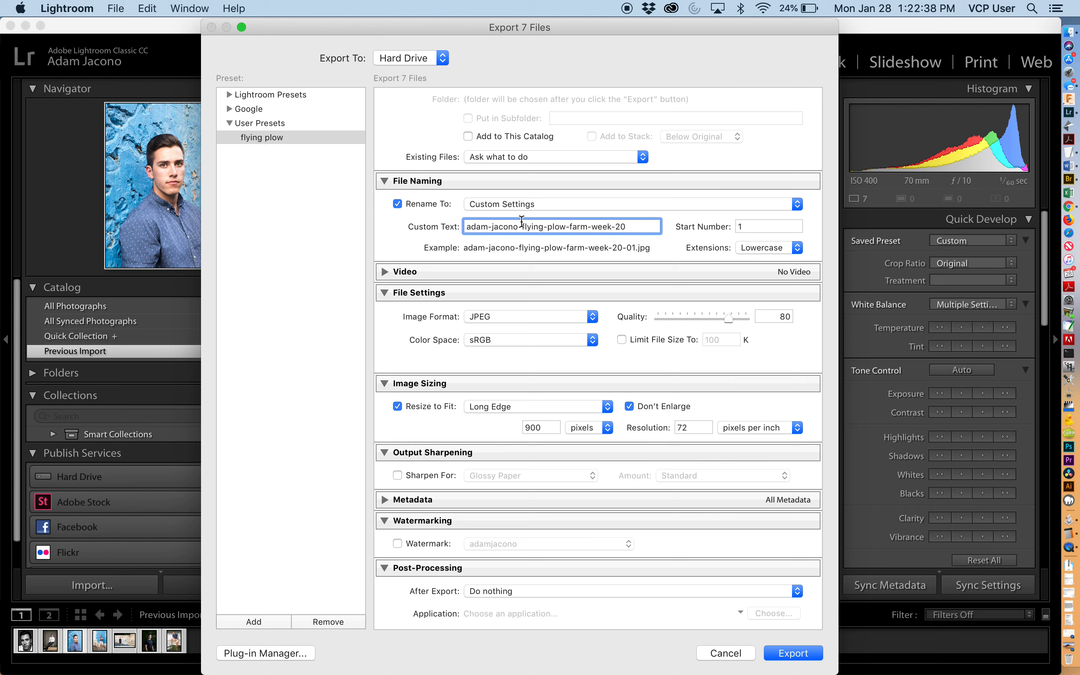
{"action": "left_click_drag", "start_coordinate": [522, 226], "coordinate": [658, 229]}
{"action": "key", "text": "BackSpace"}
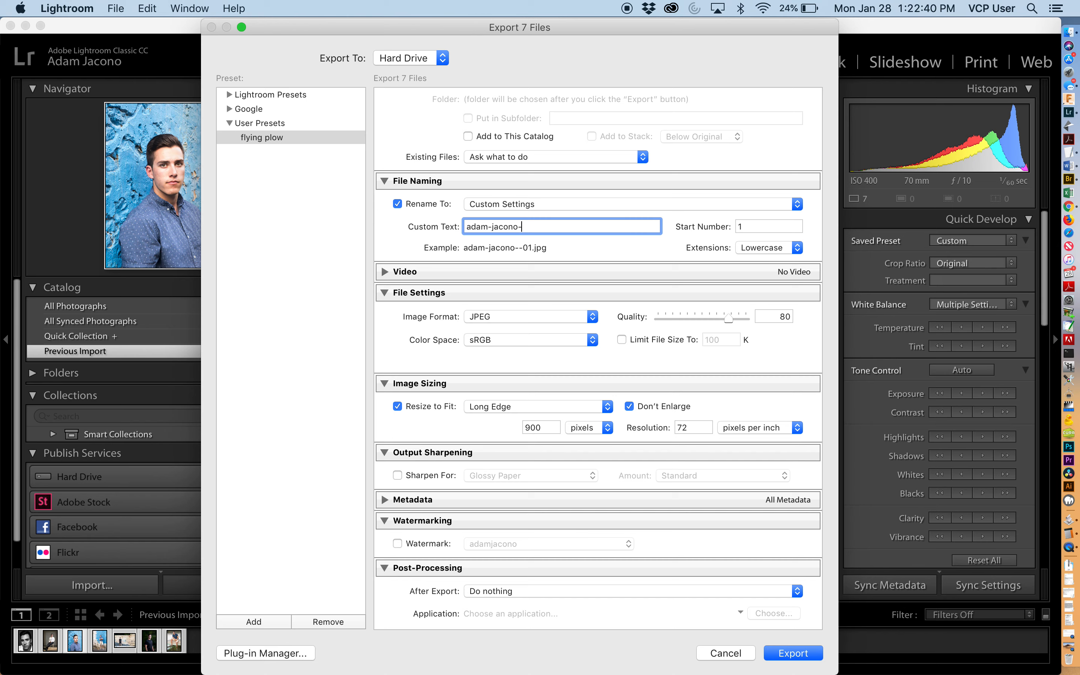
{"action": "type", "text": "portrait-sess"}
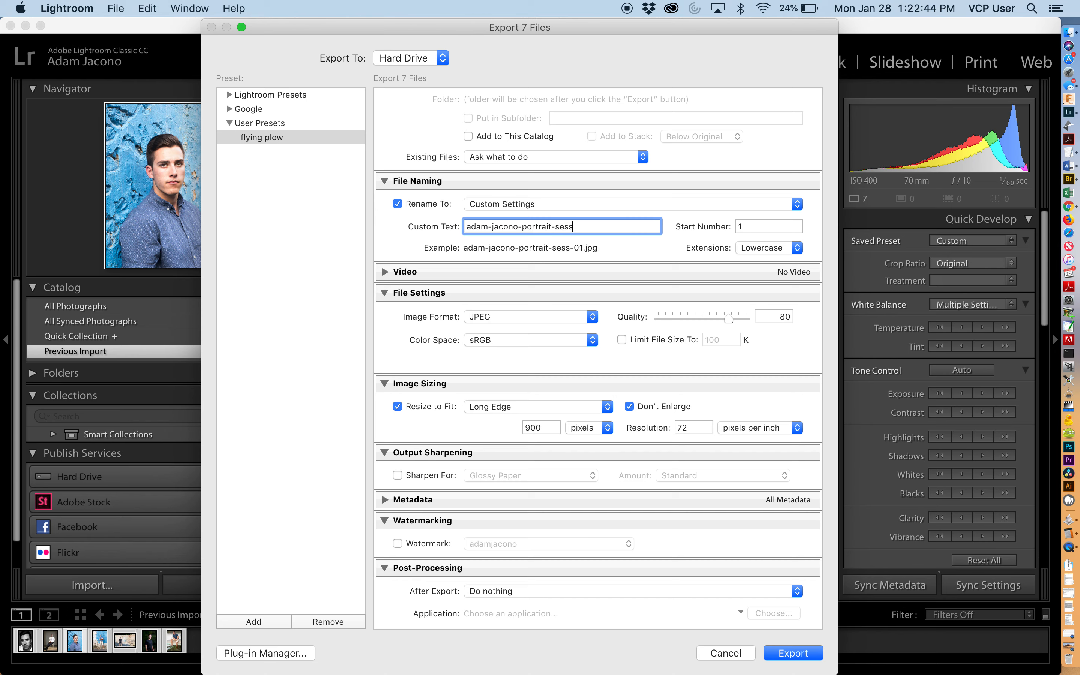
{"action": "type", "text": "ion-"}
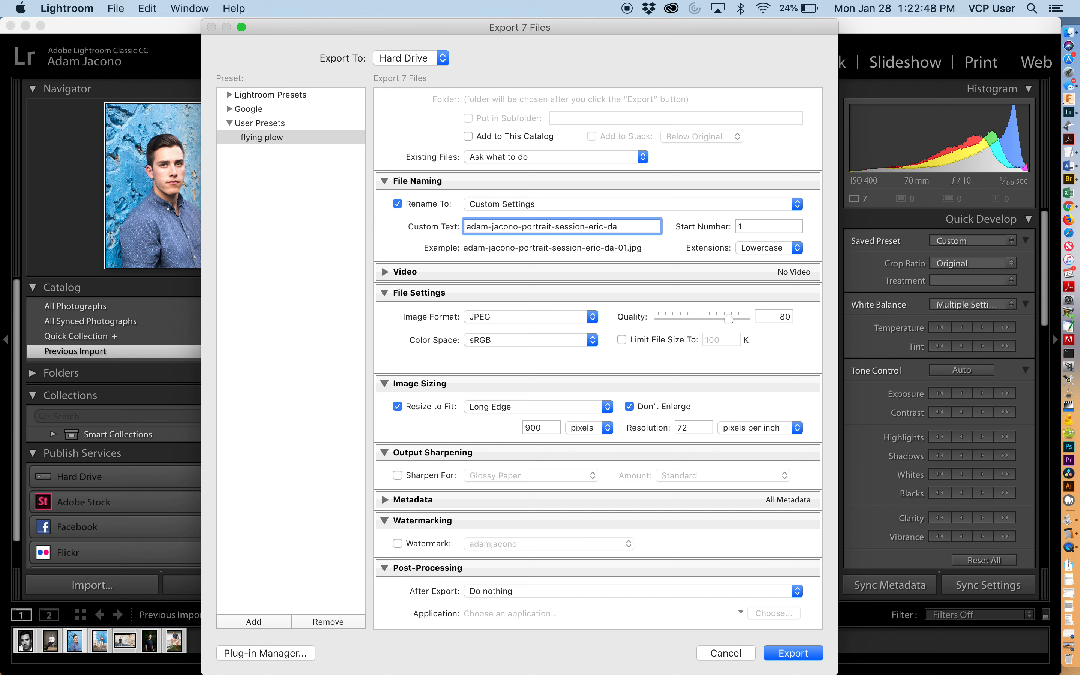
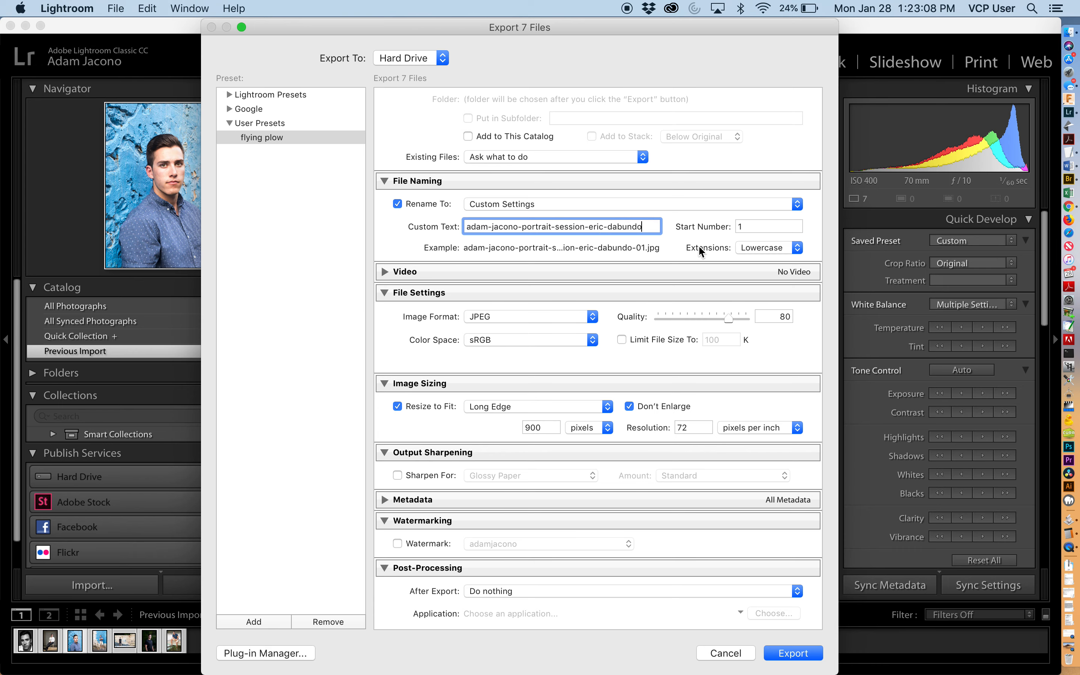
- Review the Video section and the Image Format and Color Space options, keeping JPEG and sRGB
{"action": "left_click", "coordinate": [384, 272]}
{"action": "left_click", "coordinate": [384, 272]}
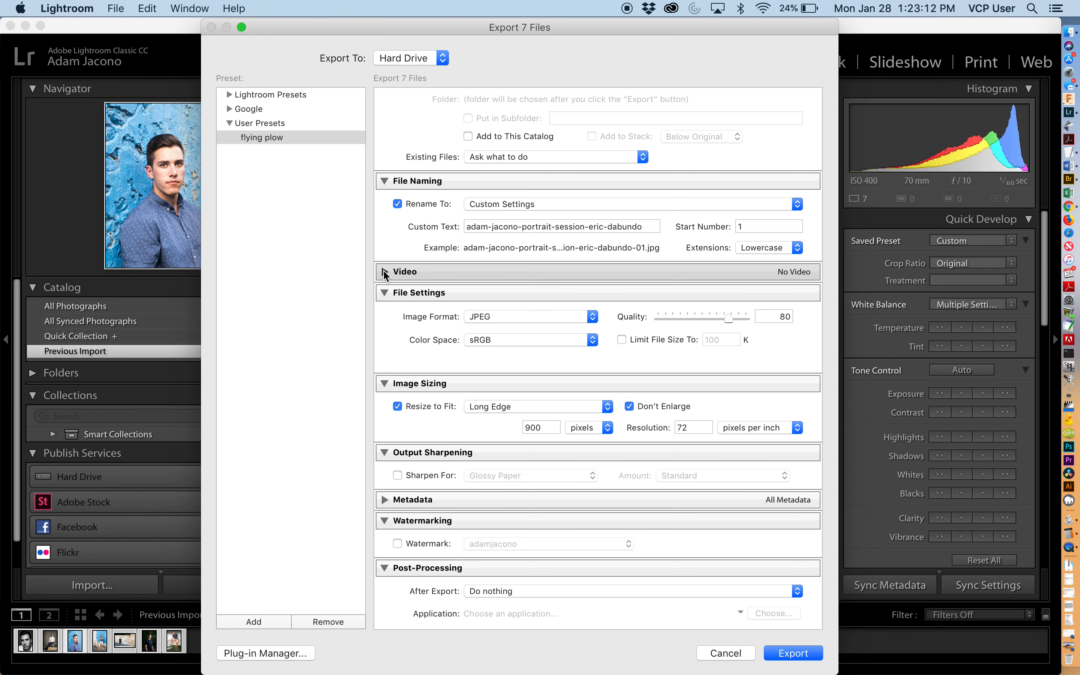
{"action": "left_click", "coordinate": [532, 317]}
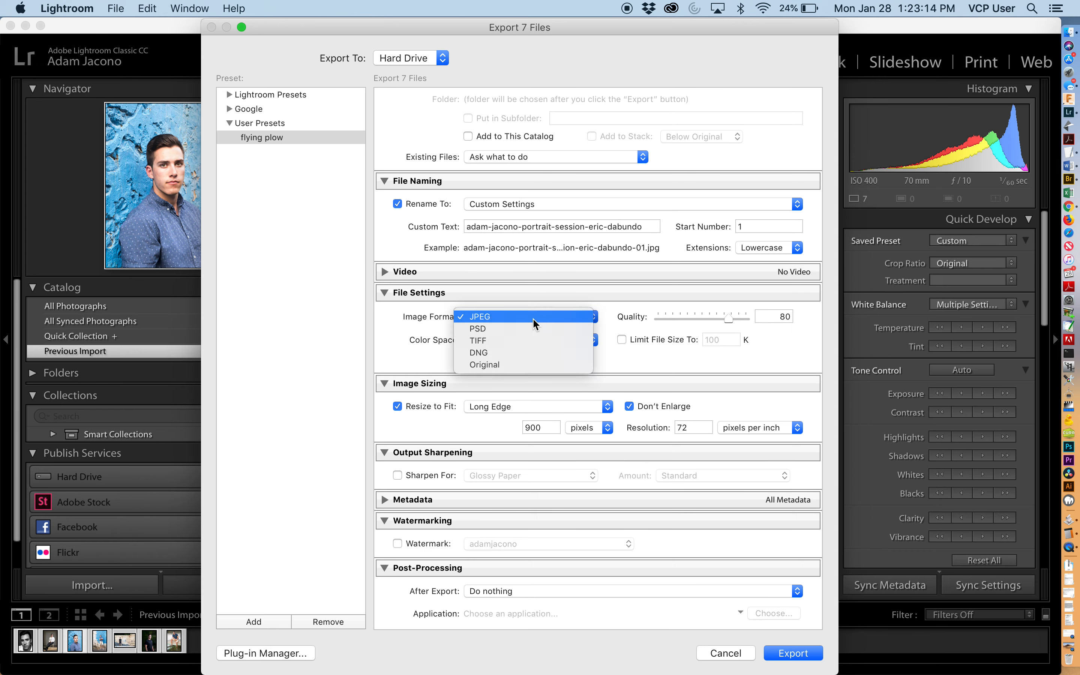
{"action": "left_click", "coordinate": [533, 317]}
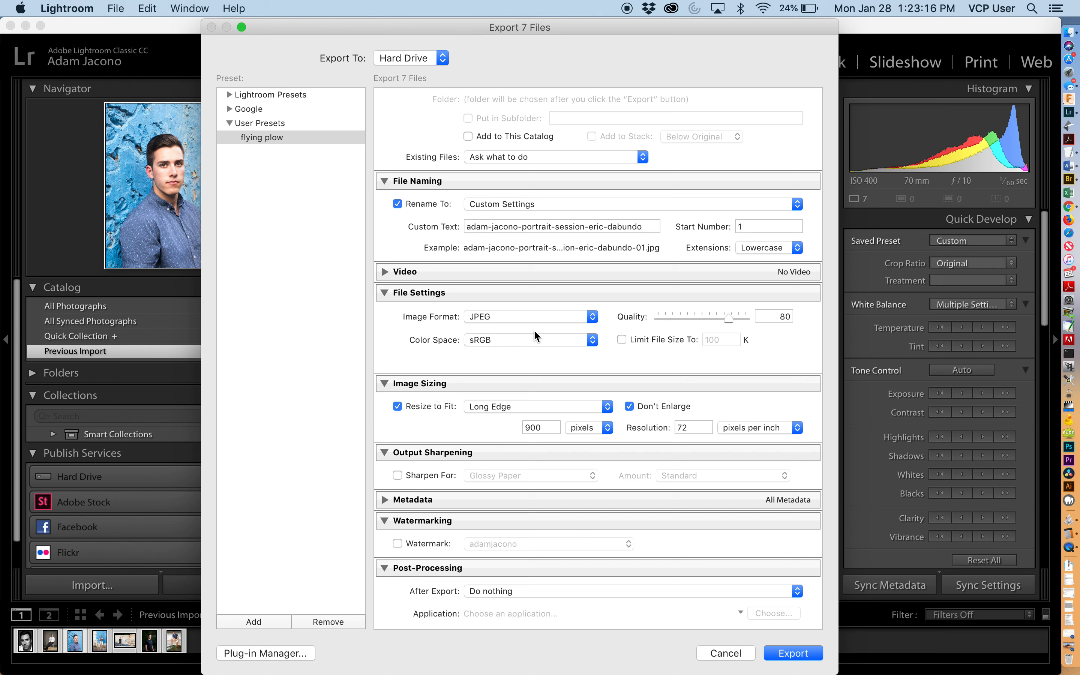
{"action": "left_click", "coordinate": [533, 340]}
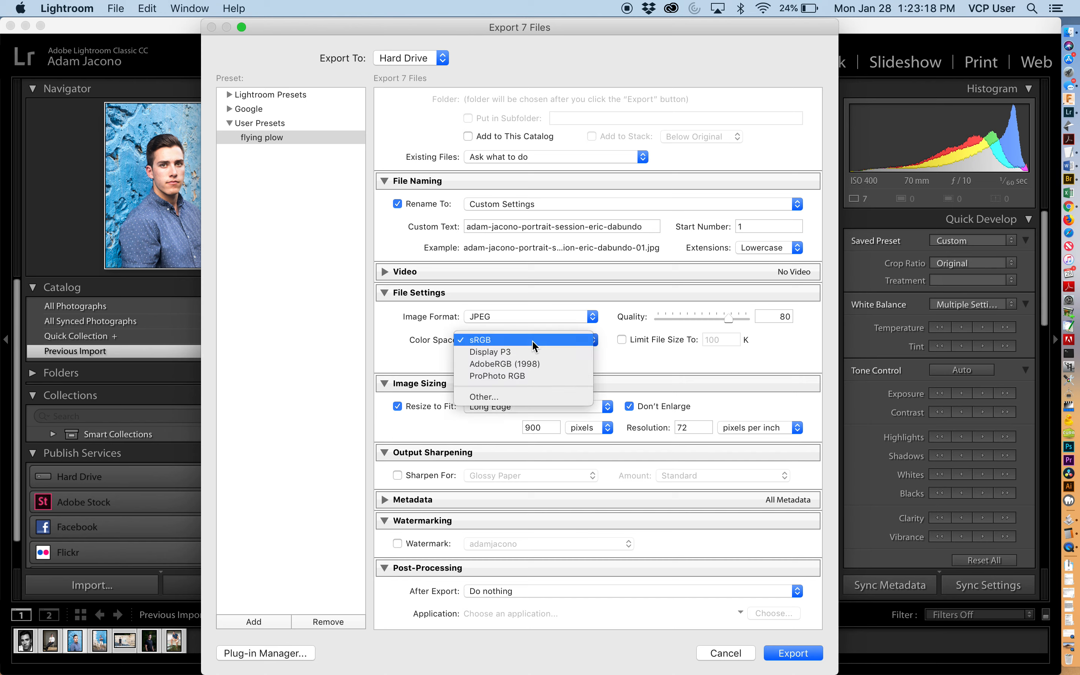
{"action": "left_click", "coordinate": [533, 342]}
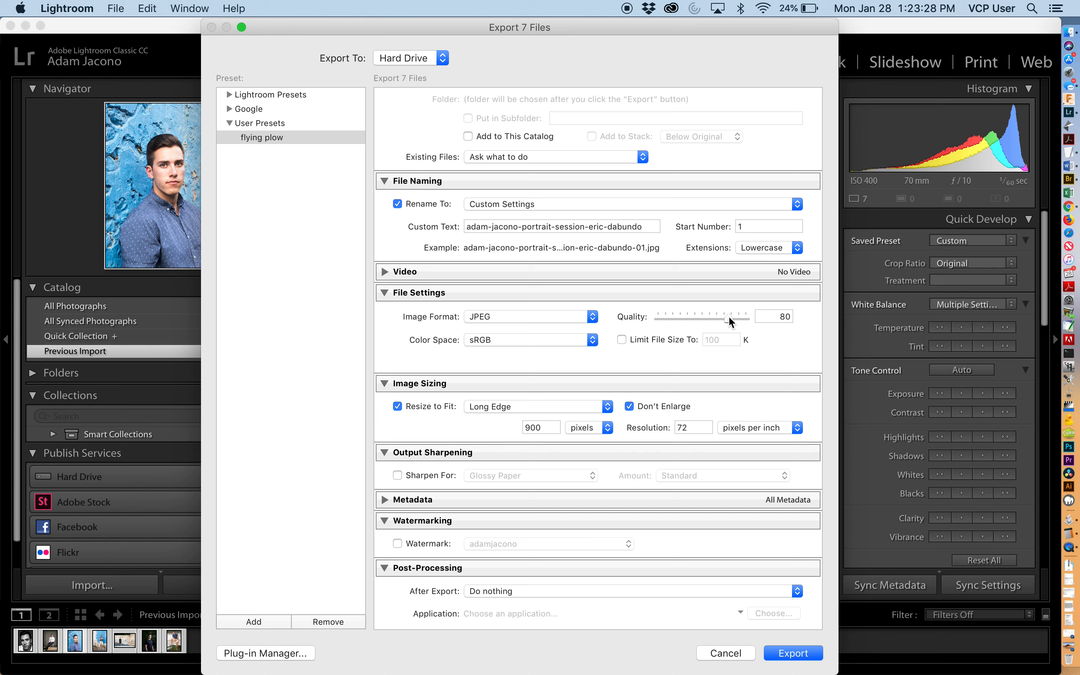
- Set JPEG quality to 80 and resize to fit the long edge at 880 pixels, 72 pixels per inch
{"action": "left_click_drag", "start_coordinate": [683, 316], "coordinate": [728, 318]}
{"action": "scroll", "coordinate": [587, 363], "scroll_direction": "down", "scroll_amount": 2}
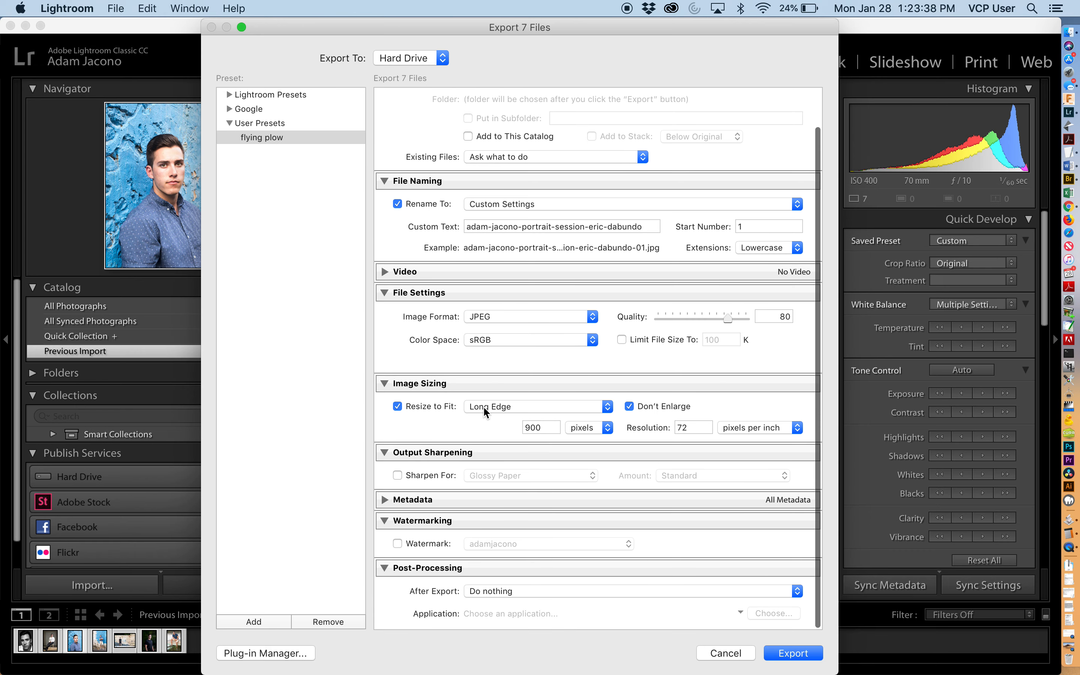
{"action": "double_click", "coordinate": [538, 429]}
{"action": "type", "text": "880"}
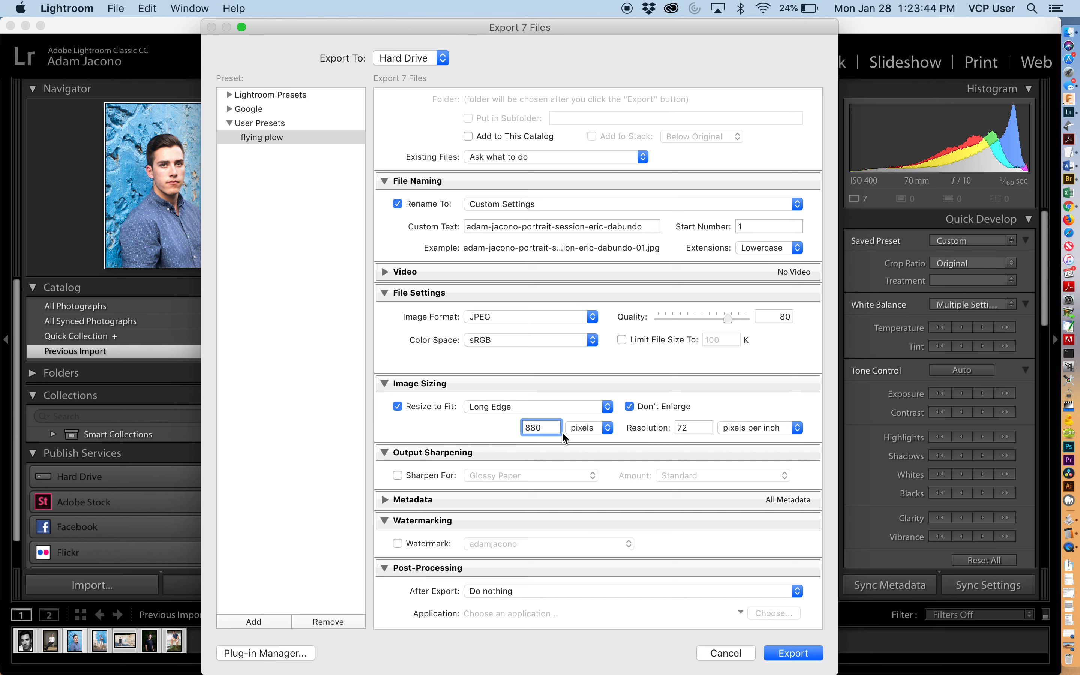
{"action": "left_click", "coordinate": [677, 427]}
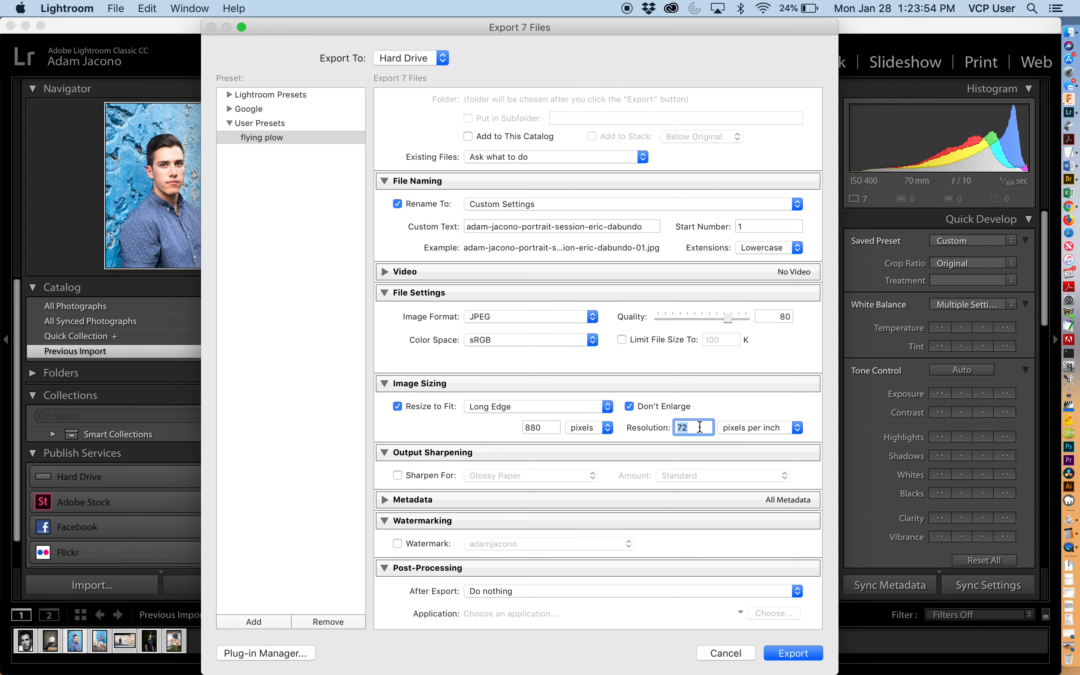
{"action": "scroll", "coordinate": [700, 427], "scroll_direction": "down", "scroll_amount": 2}
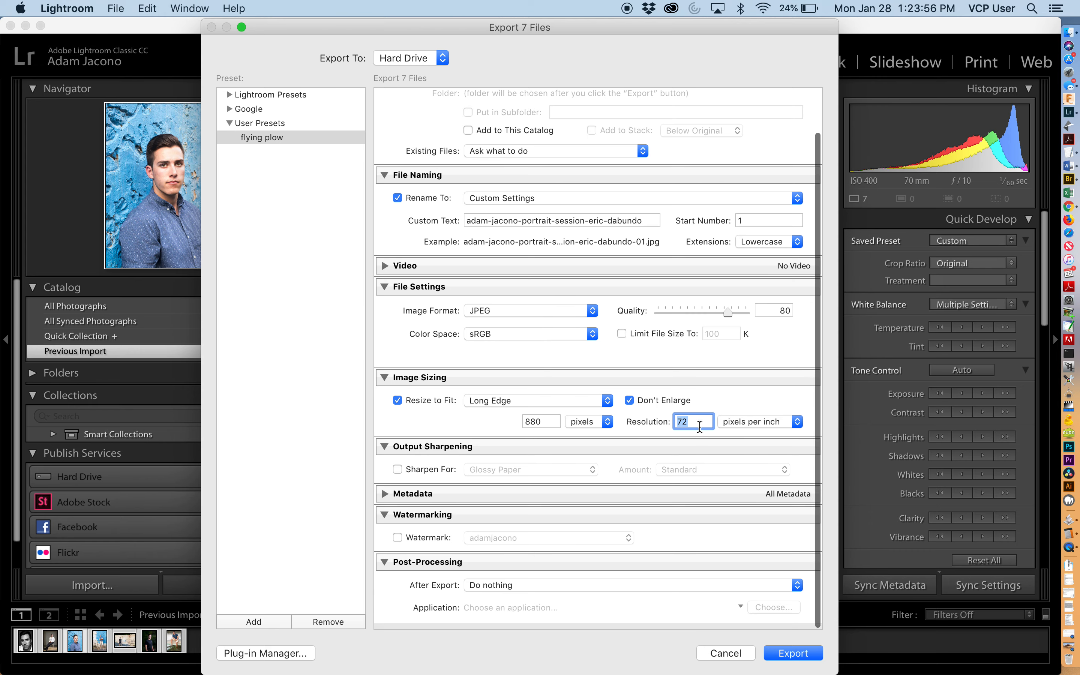
- Try output sharpening for Screen at Standard amount, then turn sharpening off again
{"action": "left_click", "coordinate": [440, 473]}
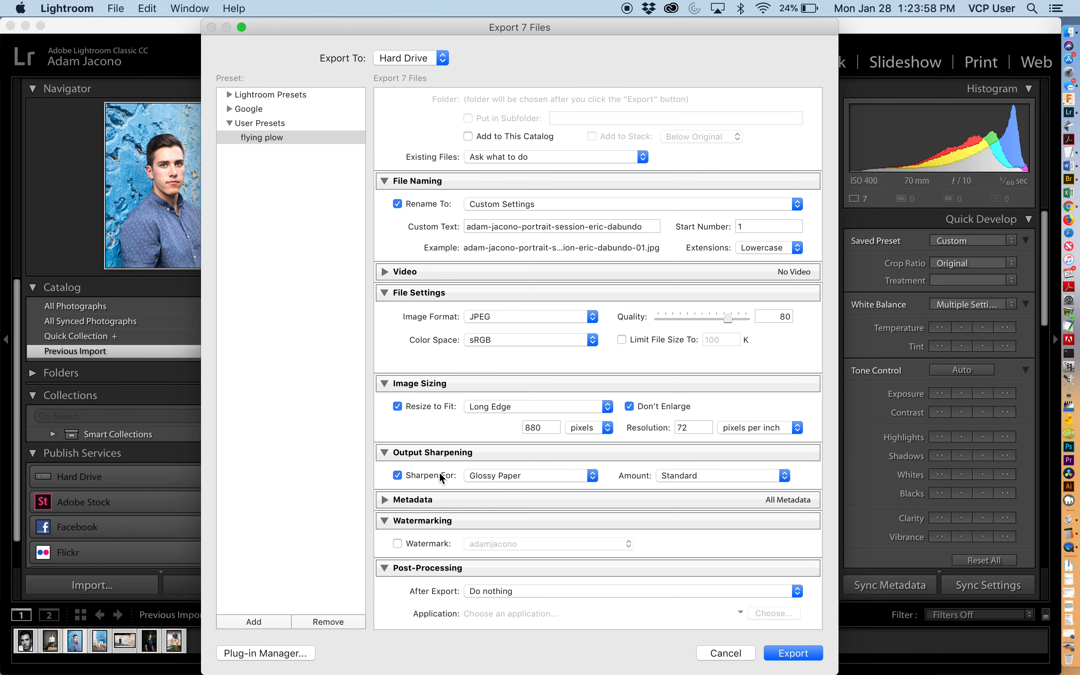
{"action": "left_click", "coordinate": [493, 480]}
{"action": "left_click", "coordinate": [496, 452]}
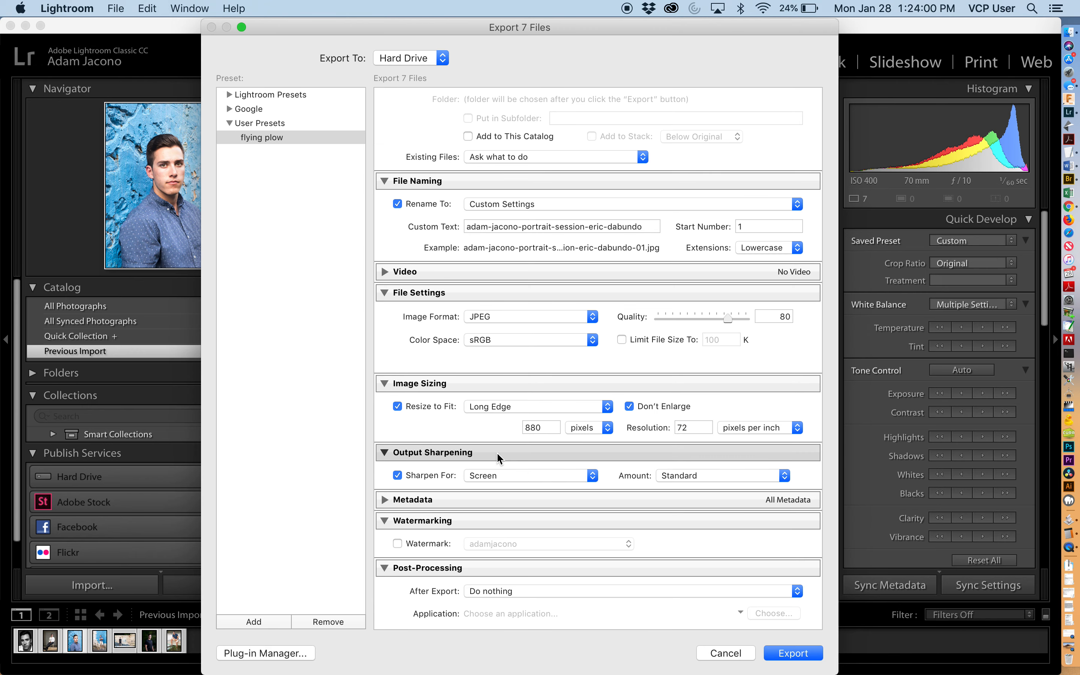
{"action": "left_click", "coordinate": [684, 475]}
{"action": "left_click", "coordinate": [619, 476]}
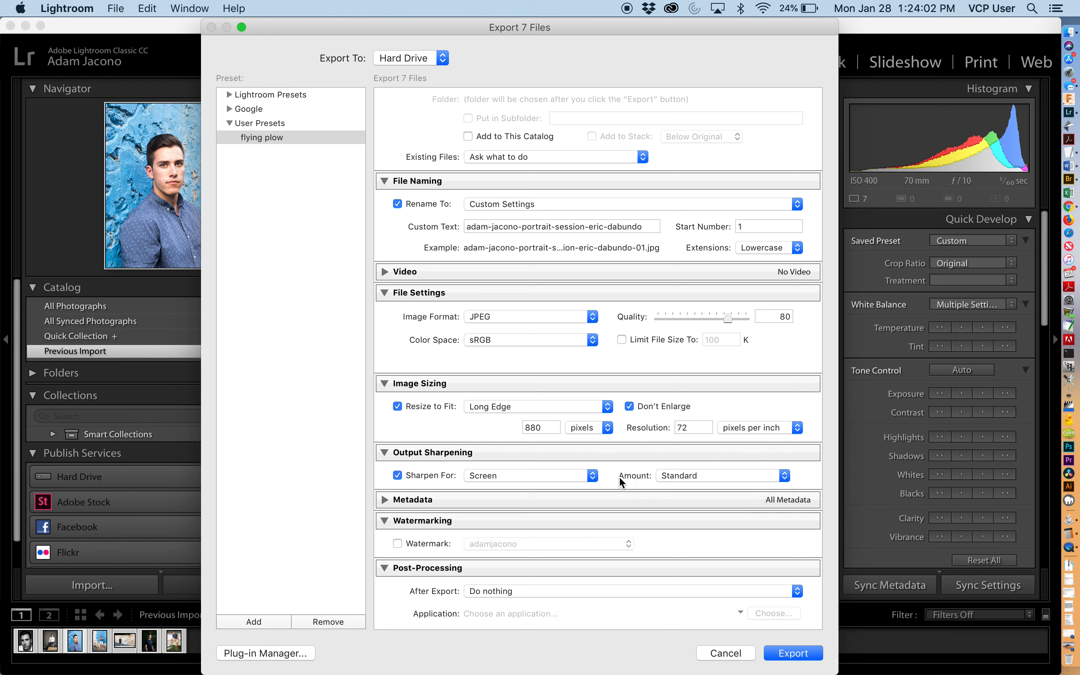
{"action": "left_click", "coordinate": [446, 477]}
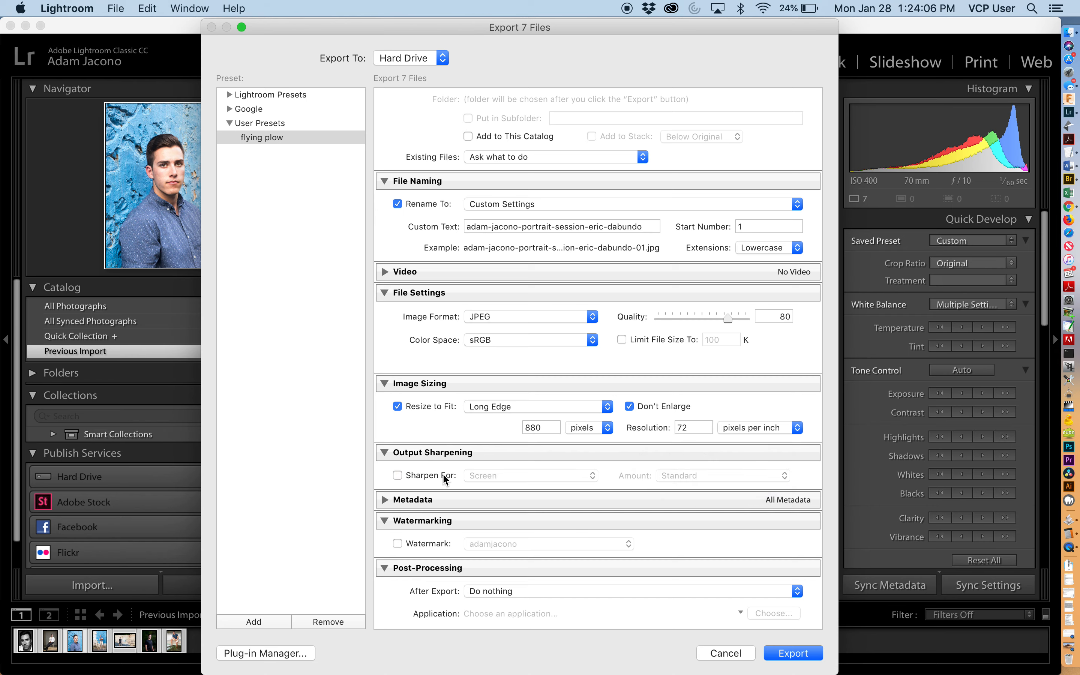
- Enable the adamjacono watermark, open the Watermark Editor, cancel it, and turn watermarking off again
{"action": "scroll", "coordinate": [445, 476], "scroll_direction": "down", "scroll_amount": 2}
{"action": "left_click", "coordinate": [411, 543]}
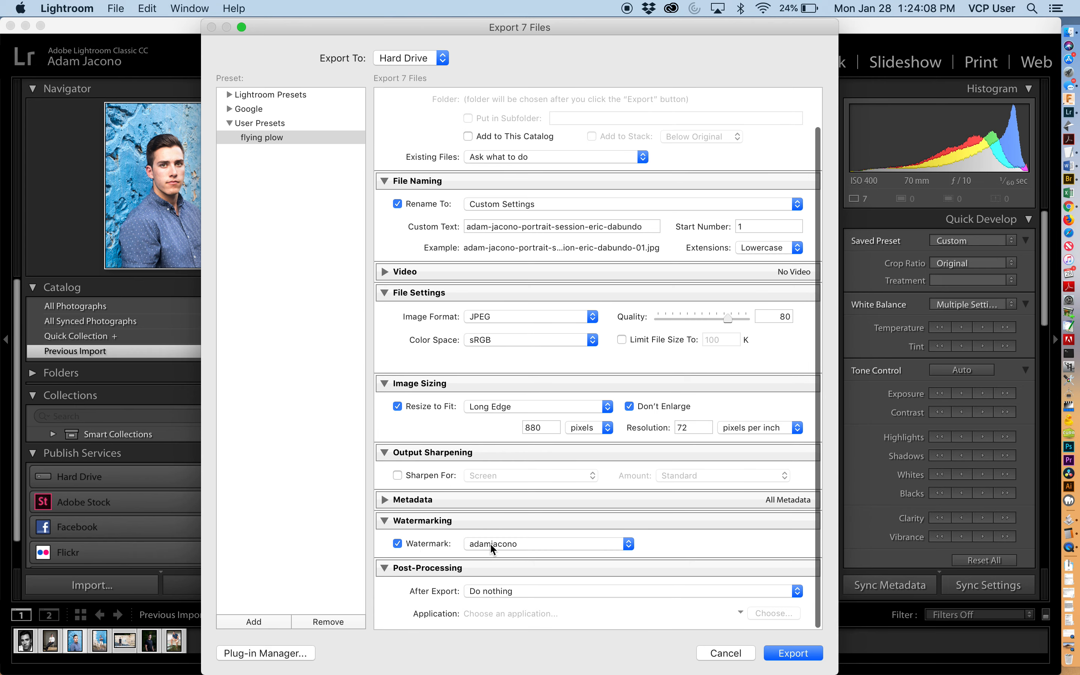
{"action": "left_click", "coordinate": [490, 543]}
{"action": "left_click", "coordinate": [517, 585]}
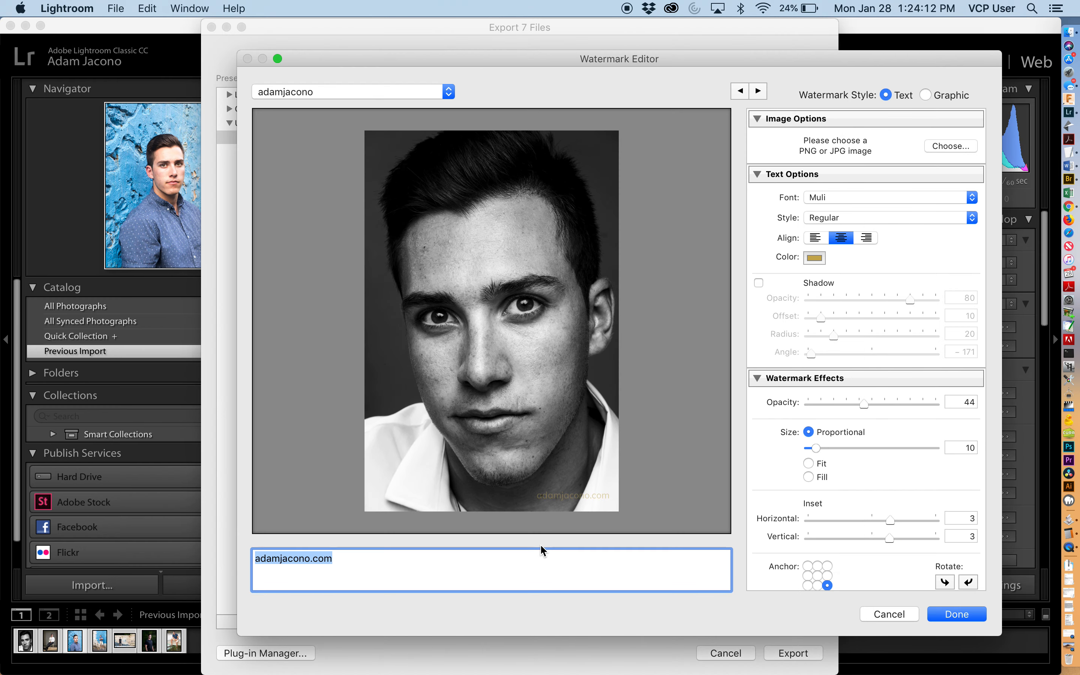
{"action": "left_click", "coordinate": [576, 498]}
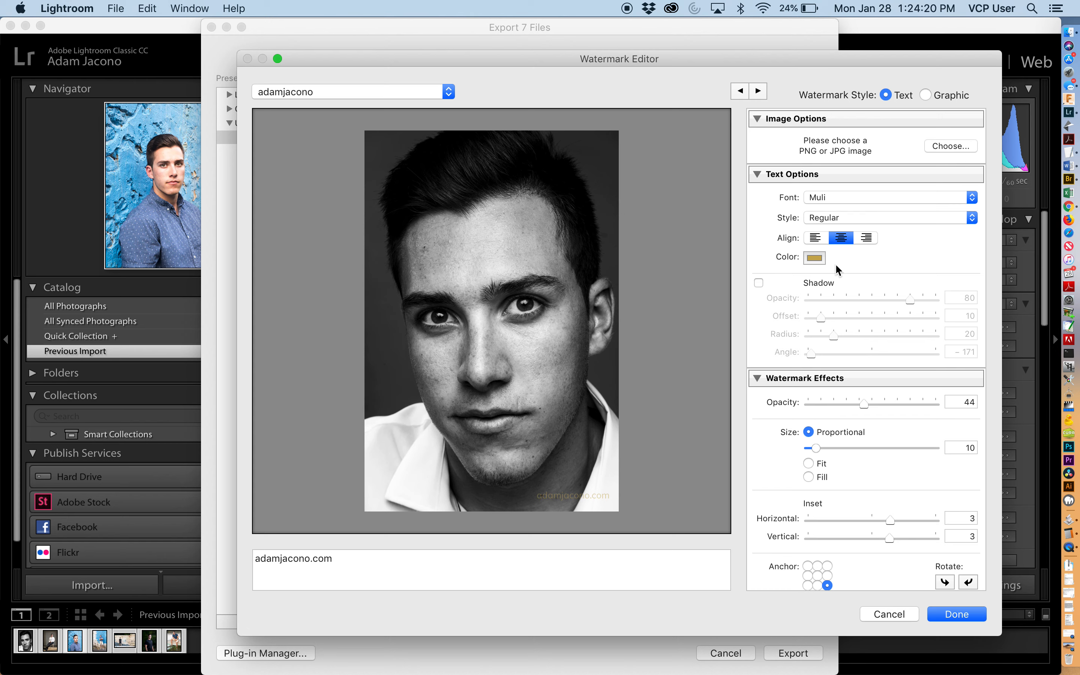
{"action": "left_click", "coordinate": [898, 614]}
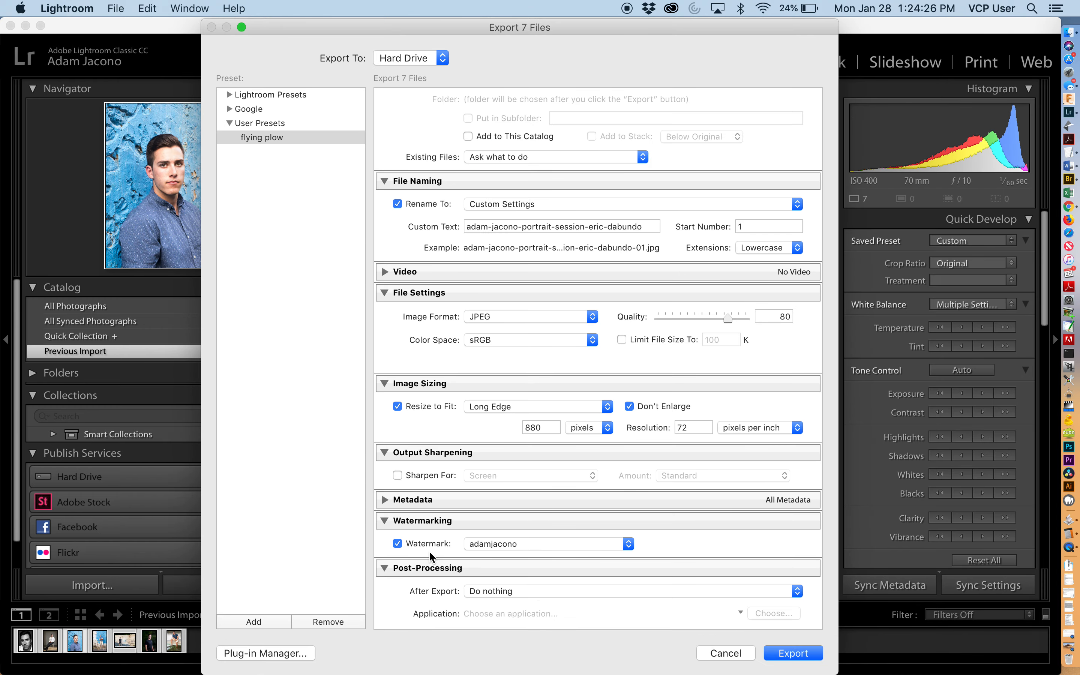
{"action": "left_click", "coordinate": [420, 542]}
- Expand the Metadata section and set it to include Copyright & Contact Info Only
{"action": "left_click", "coordinate": [418, 500]}
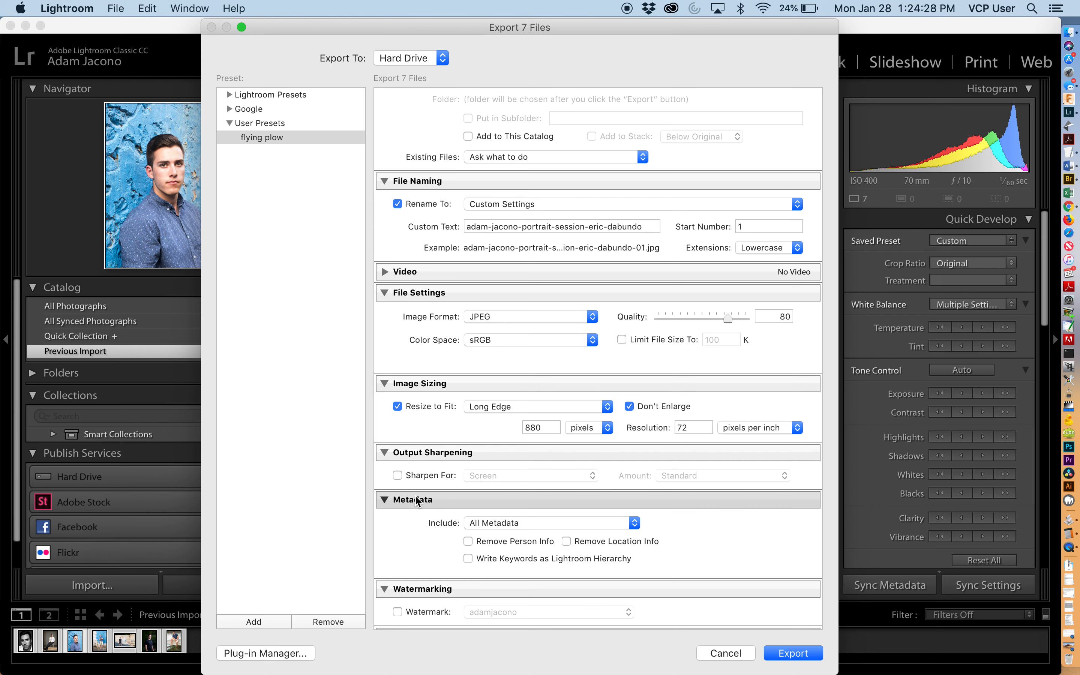
{"action": "left_click", "coordinate": [482, 522]}
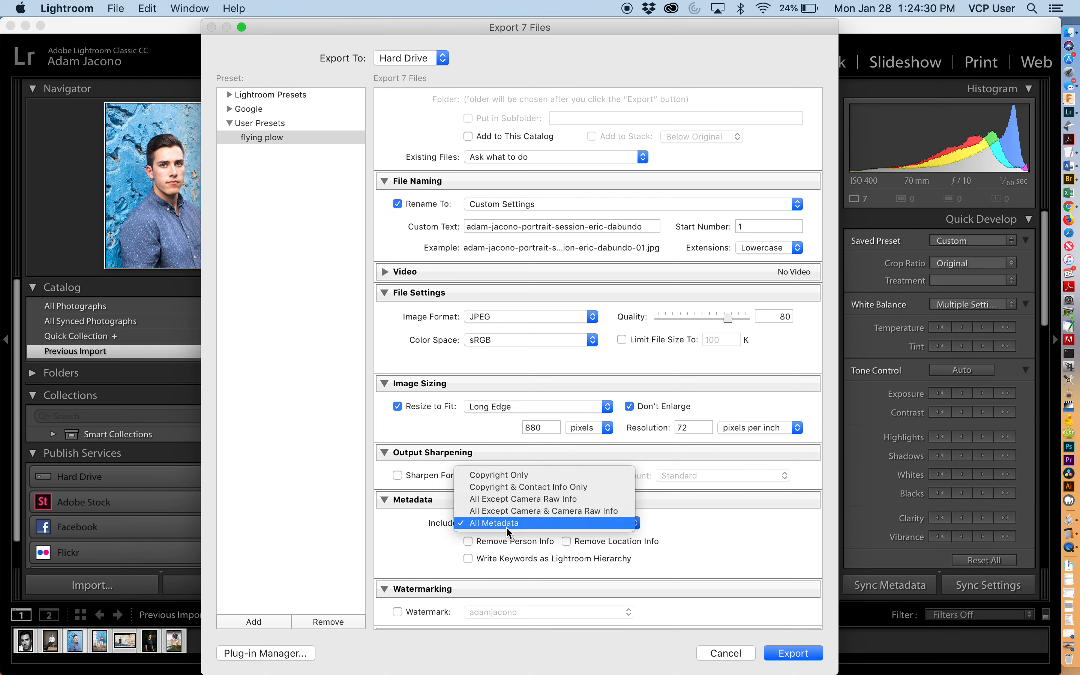
{"action": "left_click", "coordinate": [512, 471]}
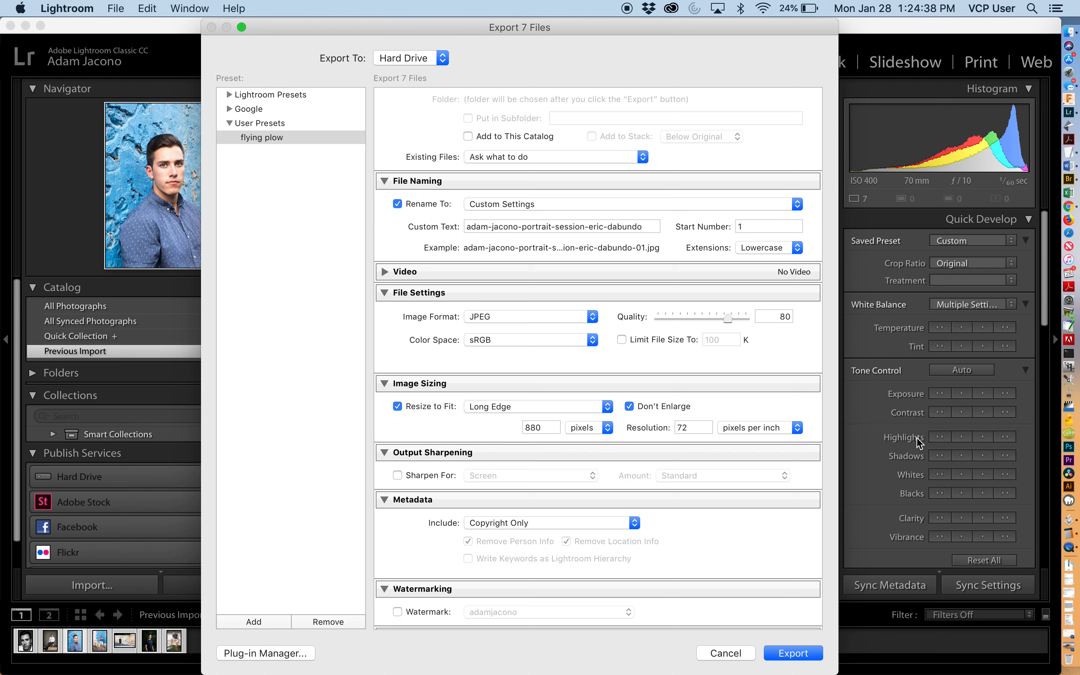
{"action": "left_click", "coordinate": [547, 525]}
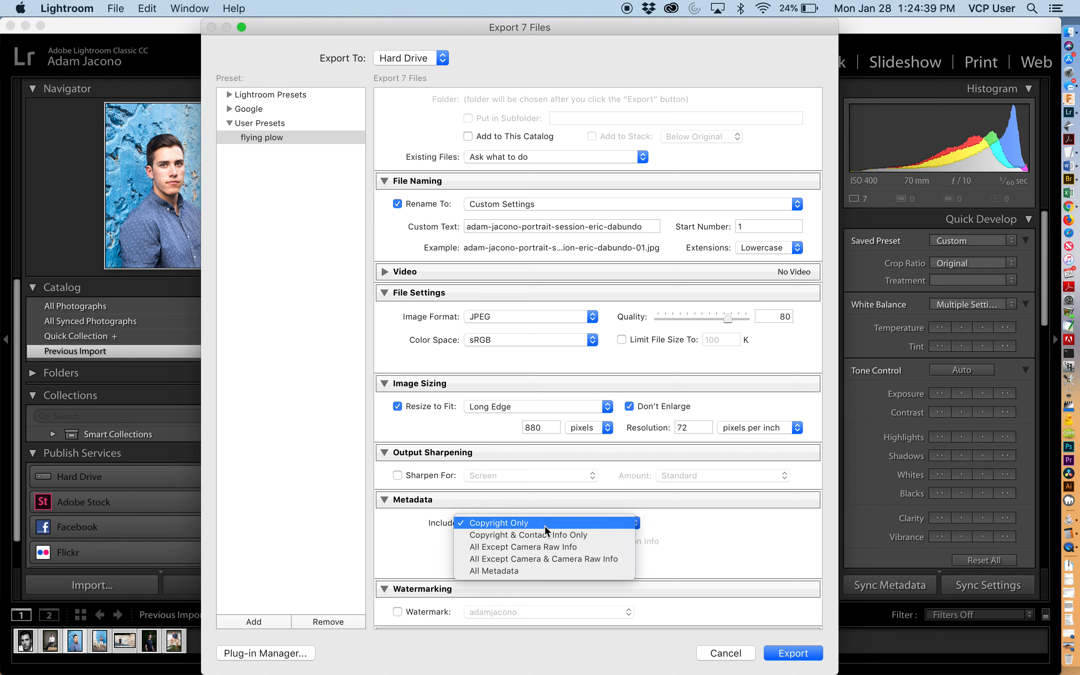
{"action": "left_click", "coordinate": [526, 569]}
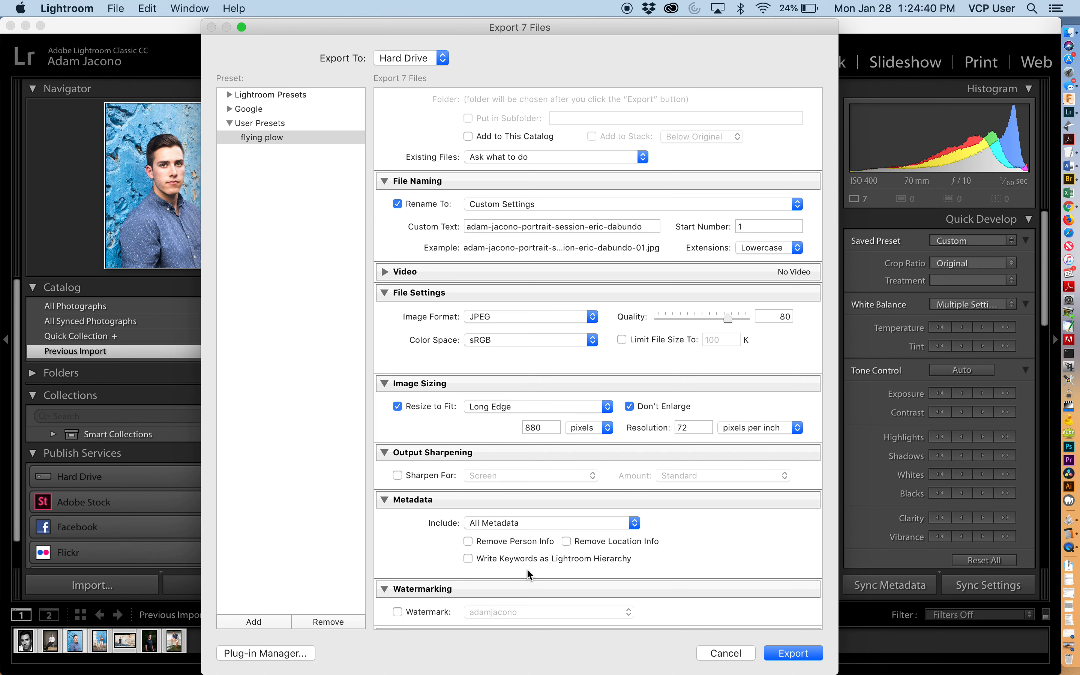
{"action": "left_click", "coordinate": [537, 520]}
{"action": "left_click", "coordinate": [530, 528]}
{"action": "scroll", "coordinate": [436, 534], "scroll_direction": "down", "scroll_amount": 3}
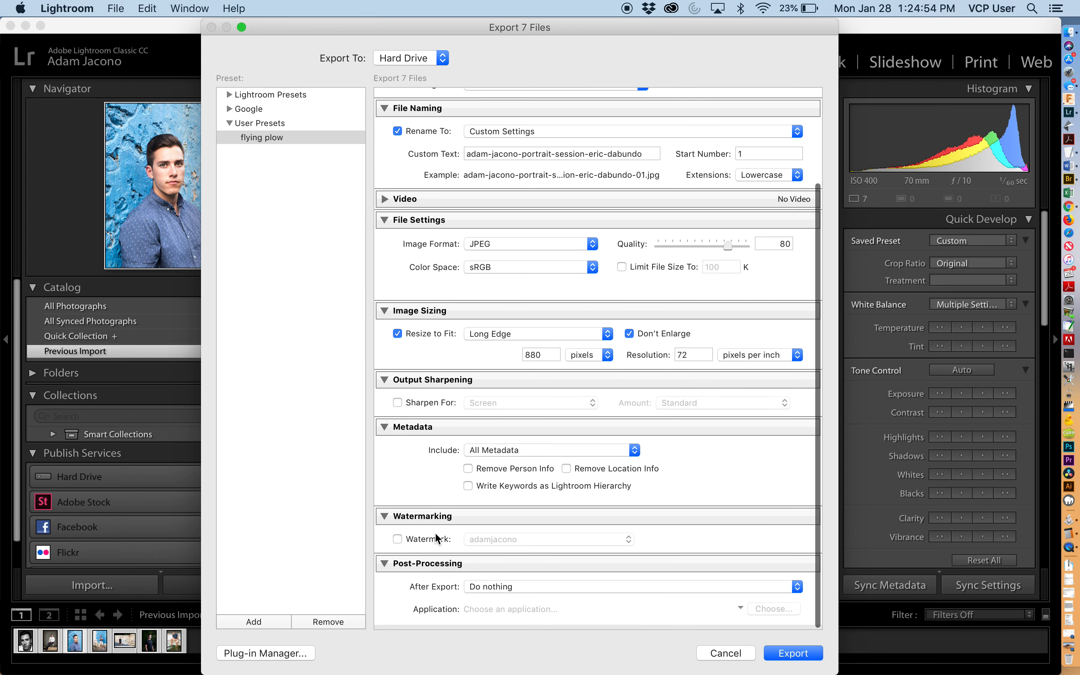
{"action": "left_click", "coordinate": [516, 455]}
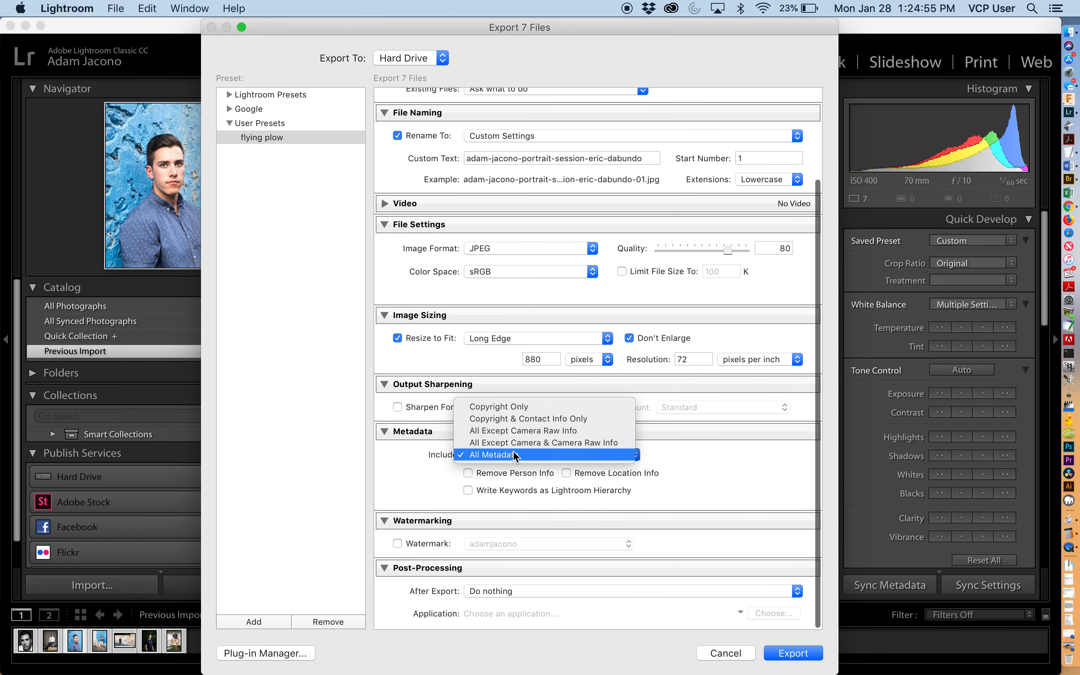
{"action": "left_click", "coordinate": [513, 420]}
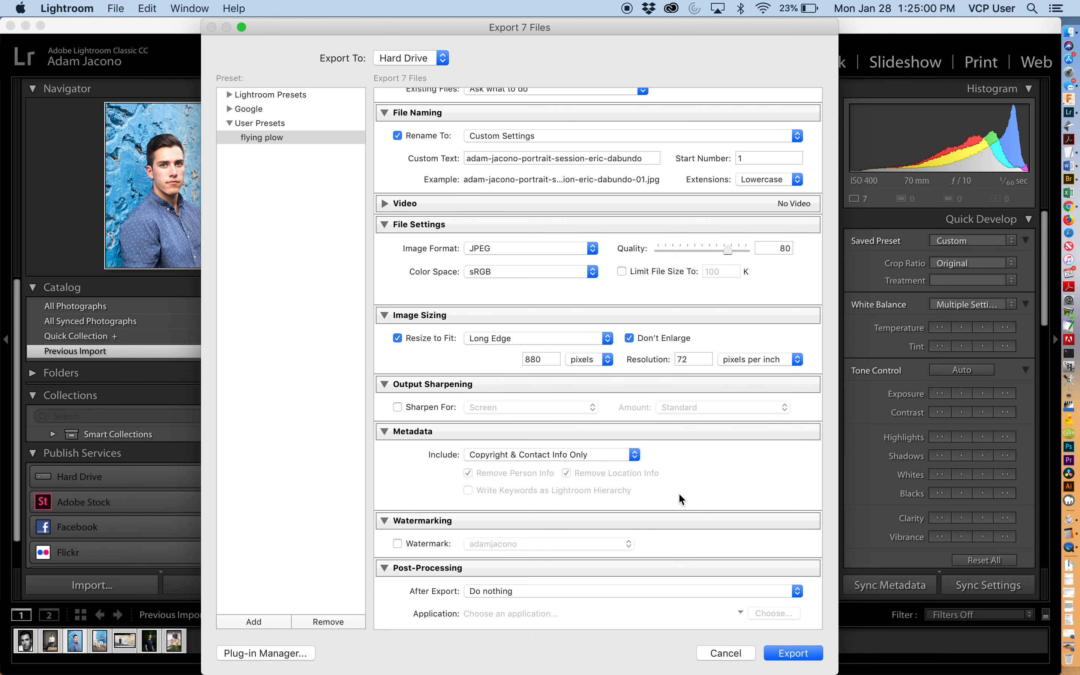
- Save the current export settings as a new user preset named 880w jpeg for website
{"action": "scroll", "coordinate": [679, 495], "scroll_direction": "down", "scroll_amount": 1}
{"action": "scroll", "coordinate": [678, 493], "scroll_direction": "up", "scroll_amount": 1}
{"action": "left_click", "coordinate": [795, 660]}
{"action": "left_click", "coordinate": [273, 623]}
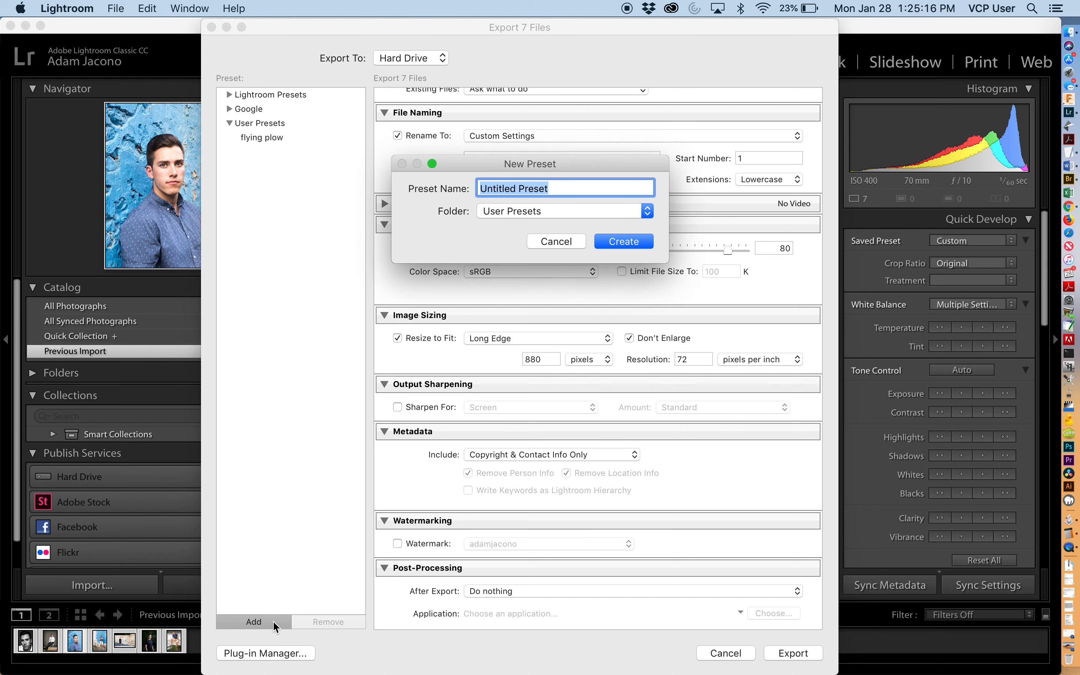
{"action": "type", "text": "88"}
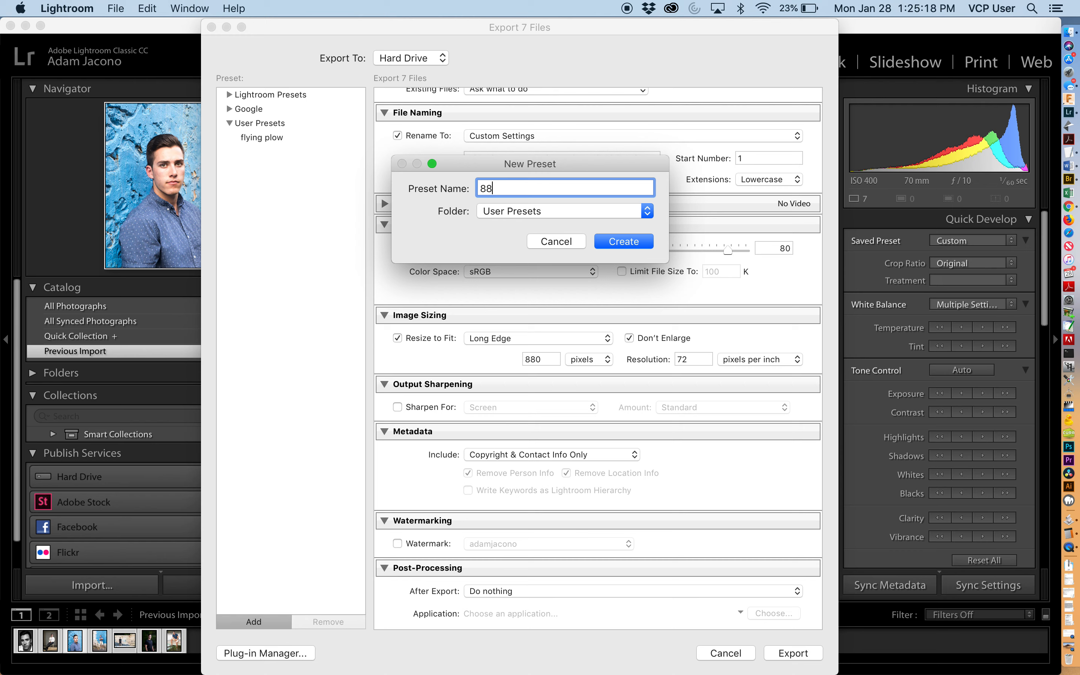
{"action": "type", "text": "0-"}
{"action": "key", "text": "BackSpace"}
{"action": "type", "text": "jpeg for website"}
{"action": "key", "text": "Left"}
{"action": "type", "text": "w"}
{"action": "left_click", "coordinate": [617, 242]}
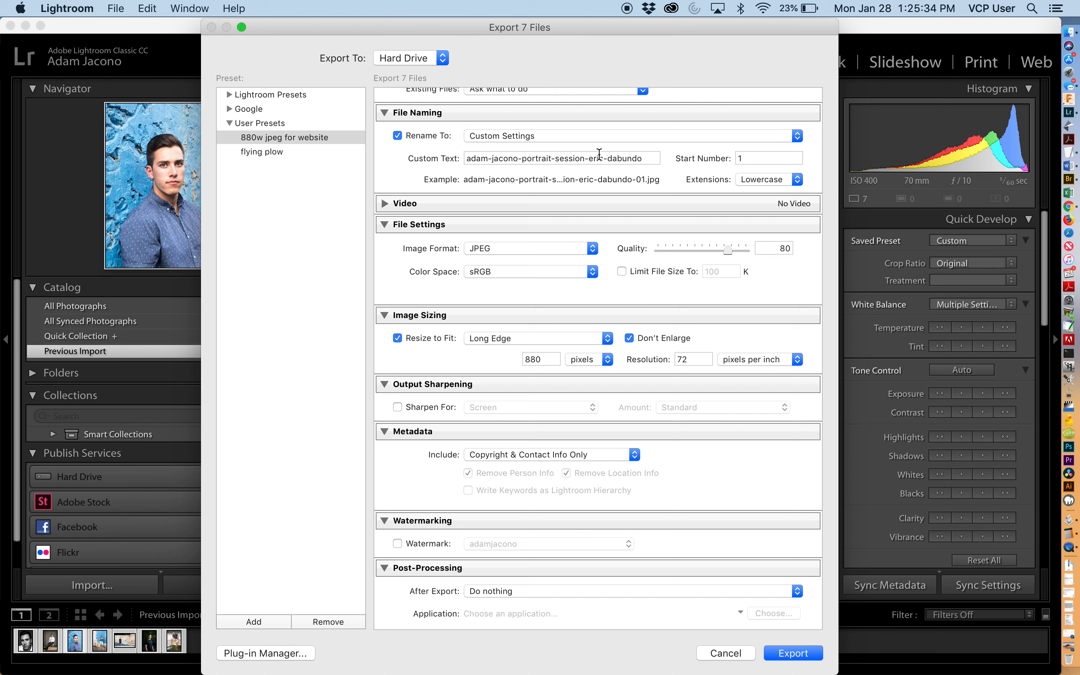
- Start the export to open the destination folder chooser
{"action": "triple_click", "coordinate": [525, 159]}
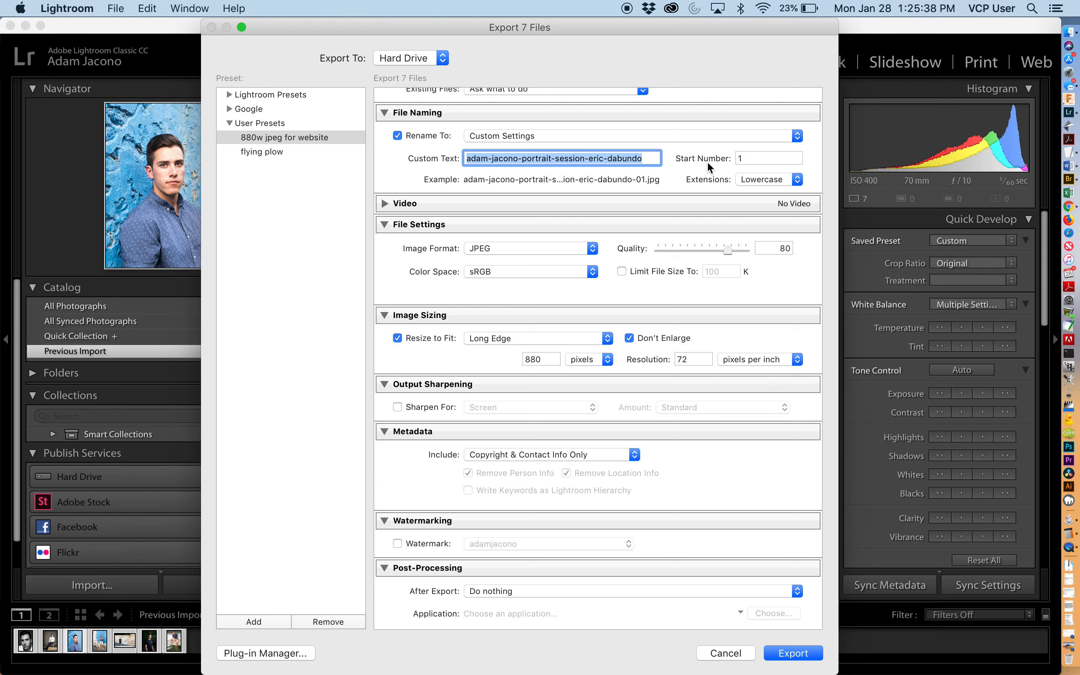
{"action": "left_click", "coordinate": [793, 661]}
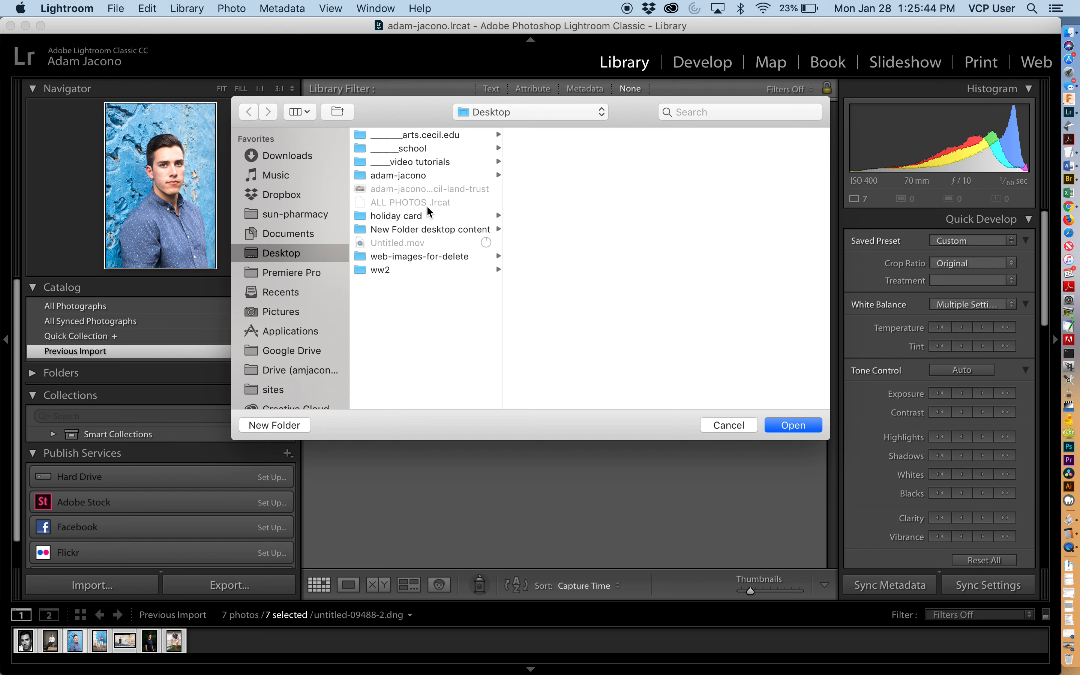
- Create a new folder named lr inside web-images-for-delete and export the photos into it
{"action": "left_click", "coordinate": [406, 257]}
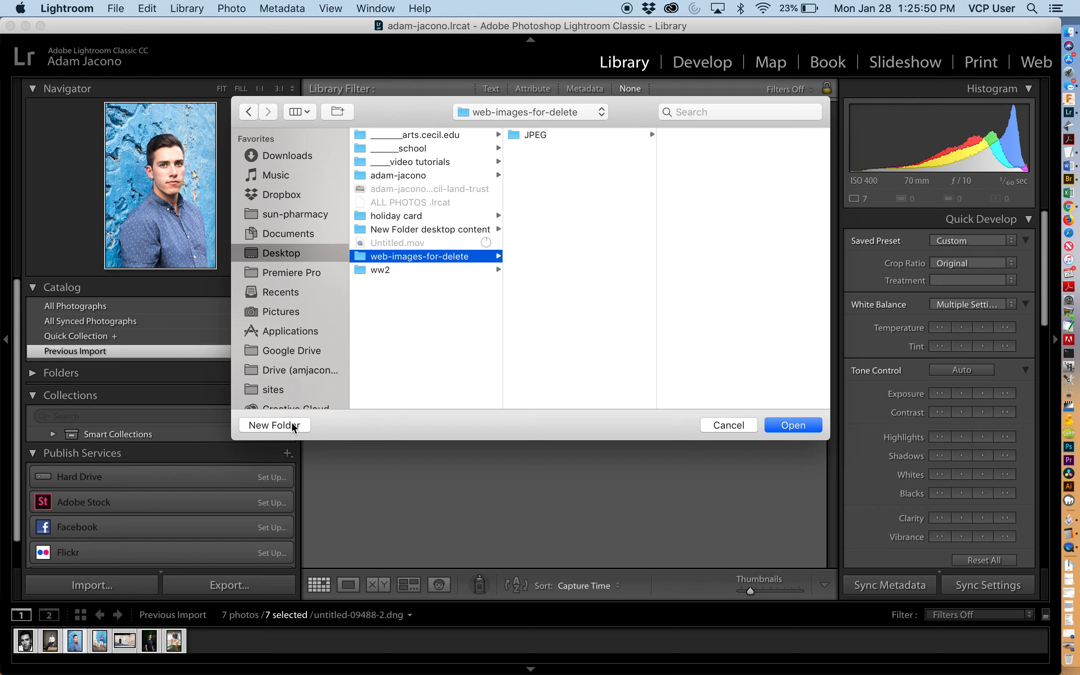
{"action": "left_click", "coordinate": [275, 425]}
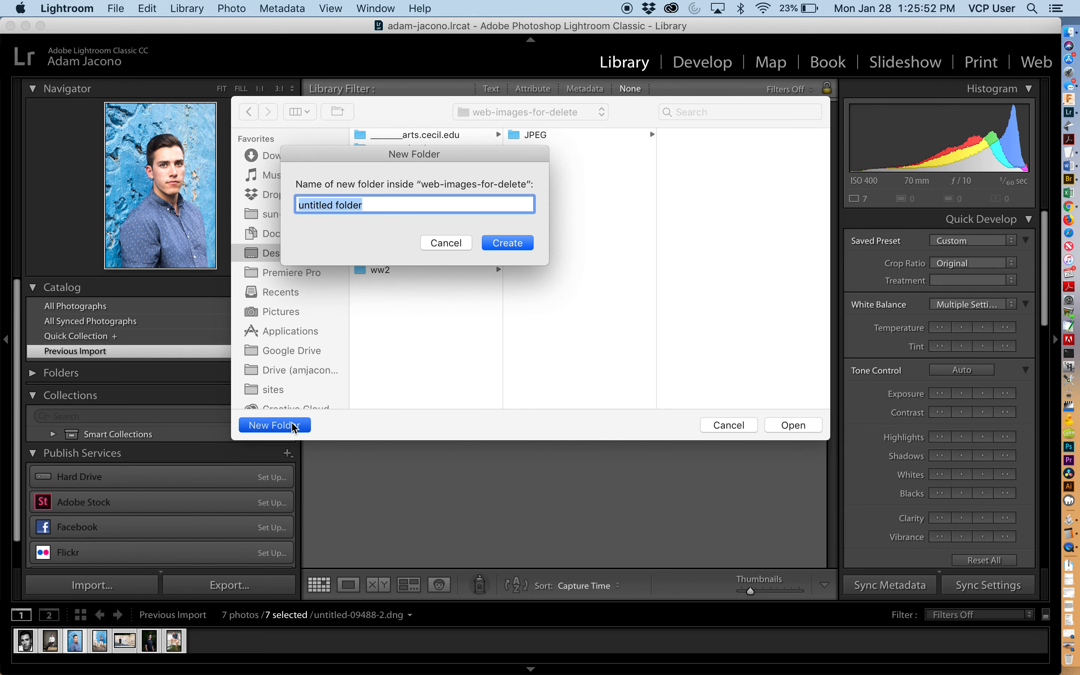
{"action": "type", "text": "lr"}
{"action": "key", "text": "Return"}
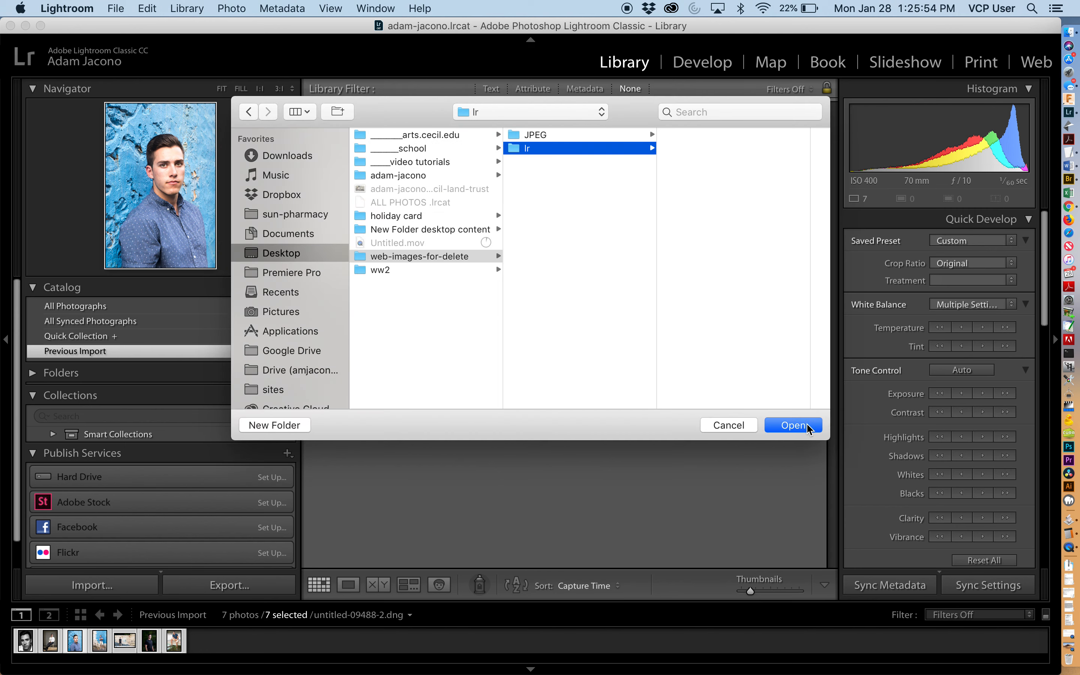
{"action": "left_click", "coordinate": [810, 426]}
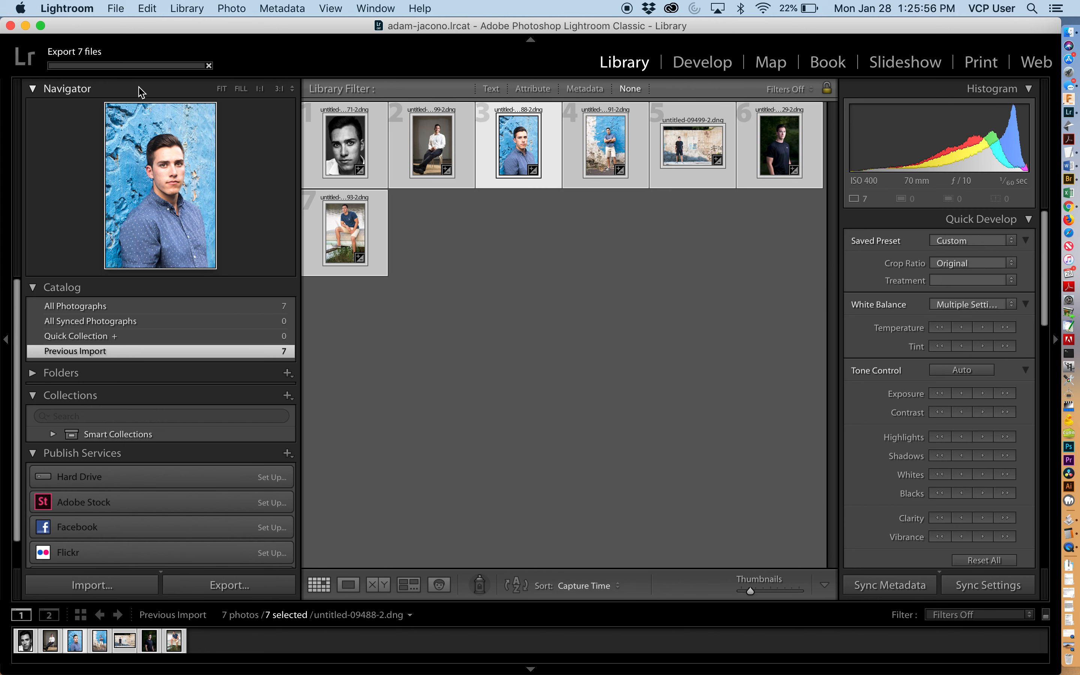
- Browse in Finder to the lr folder and preview the first exported JPEG
{"action": "key", "text": "super+Tab"}
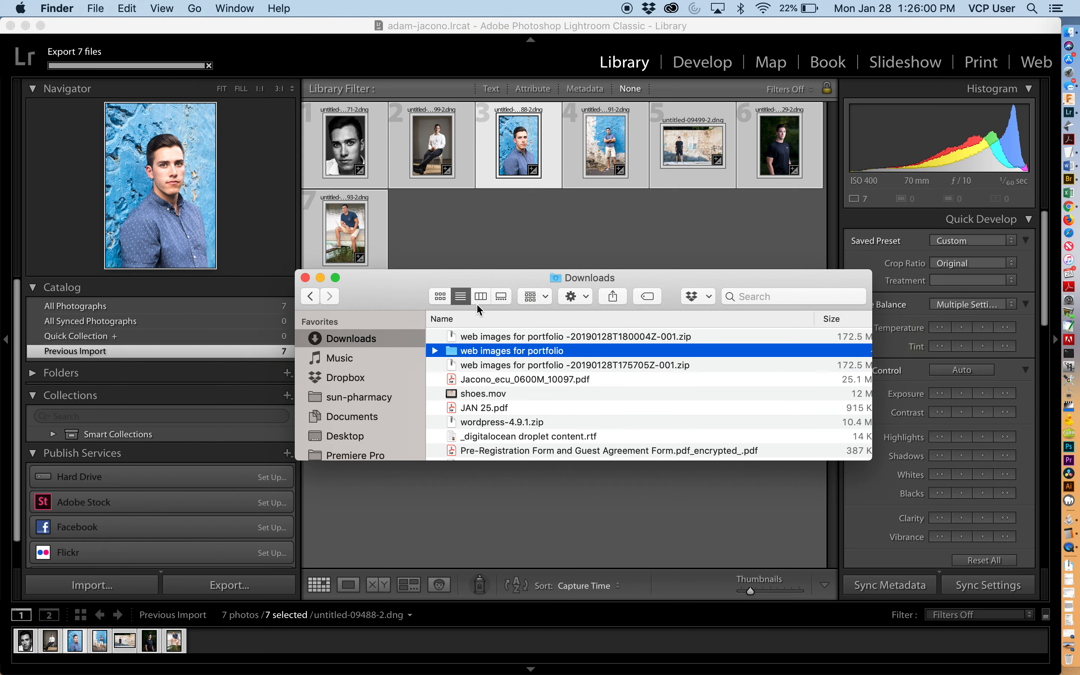
{"action": "left_click", "coordinate": [481, 297]}
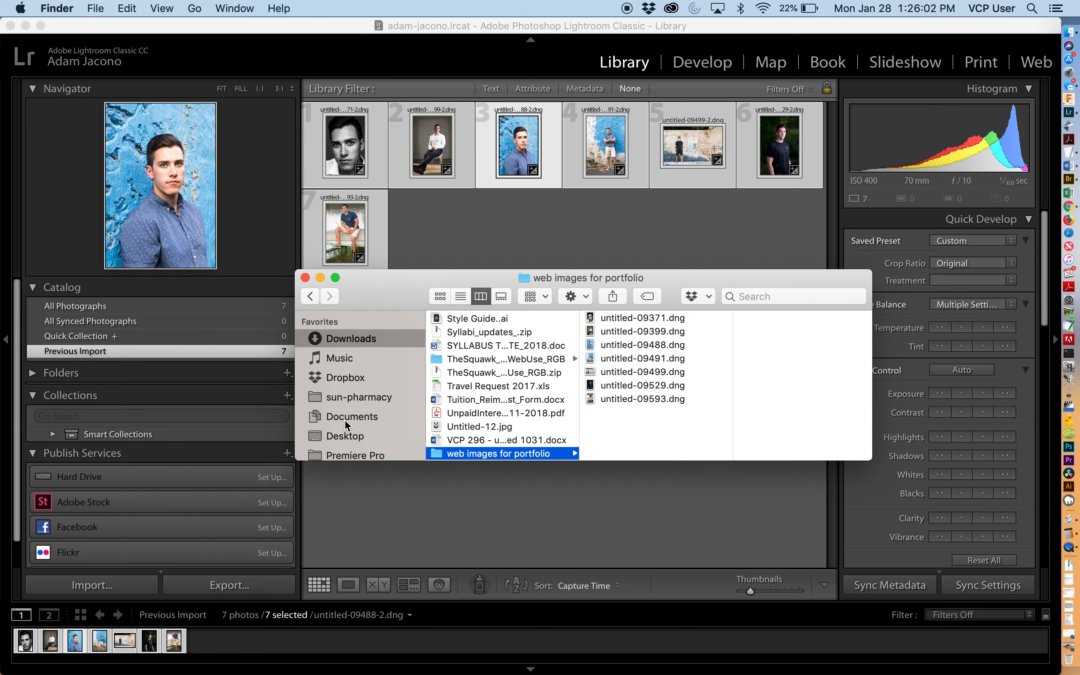
{"action": "left_click", "coordinate": [344, 440]}
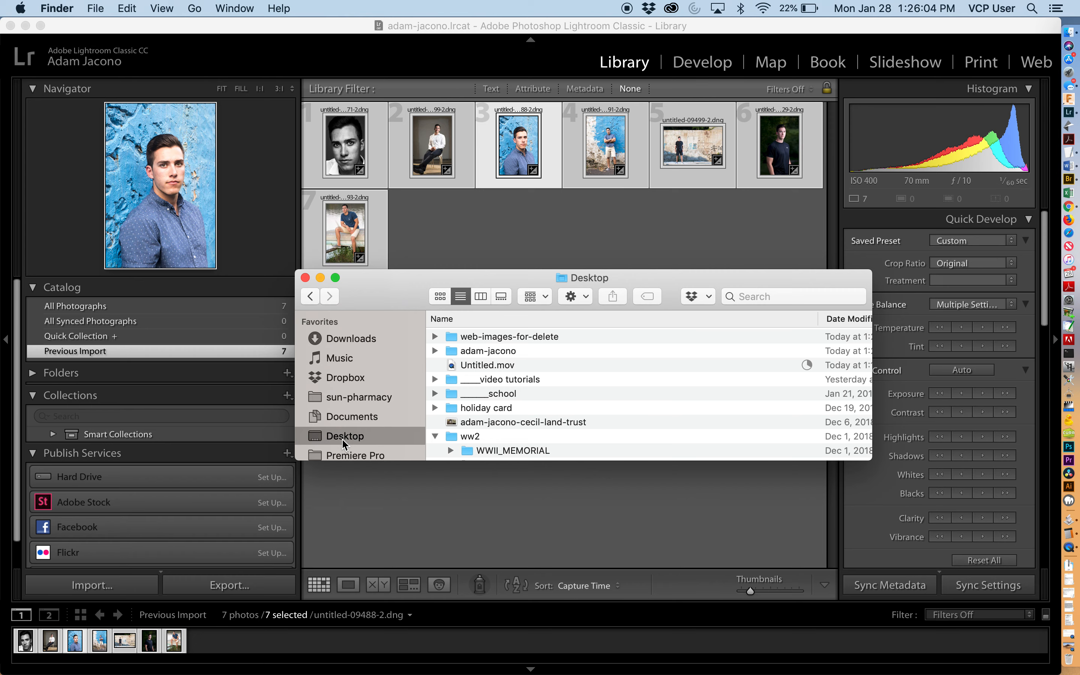
{"action": "left_click_drag", "start_coordinate": [417, 305], "coordinate": [423, 215]}
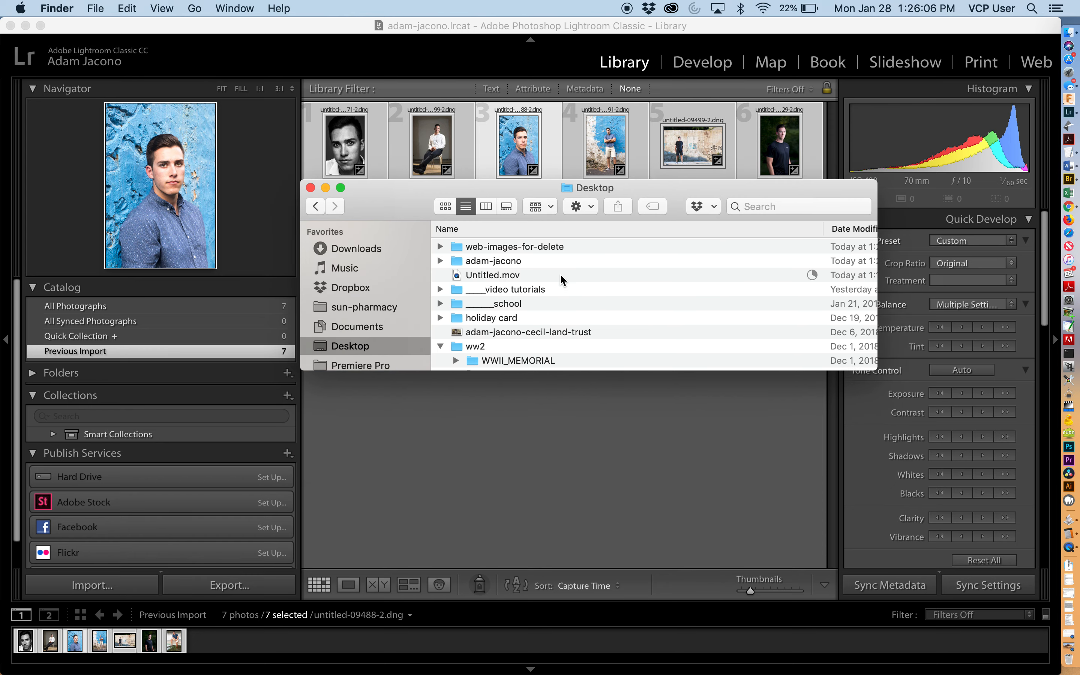
{"action": "left_click", "coordinate": [486, 206]}
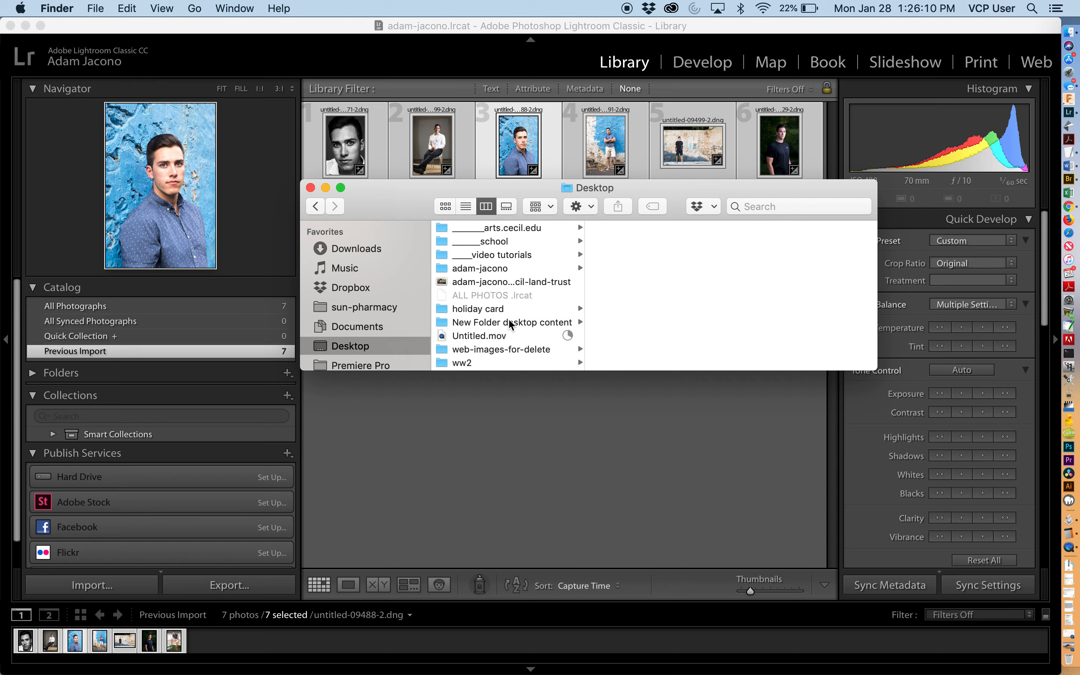
{"action": "left_click", "coordinate": [496, 349]}
{"action": "key", "text": "Right"}
{"action": "key", "text": "Down"}
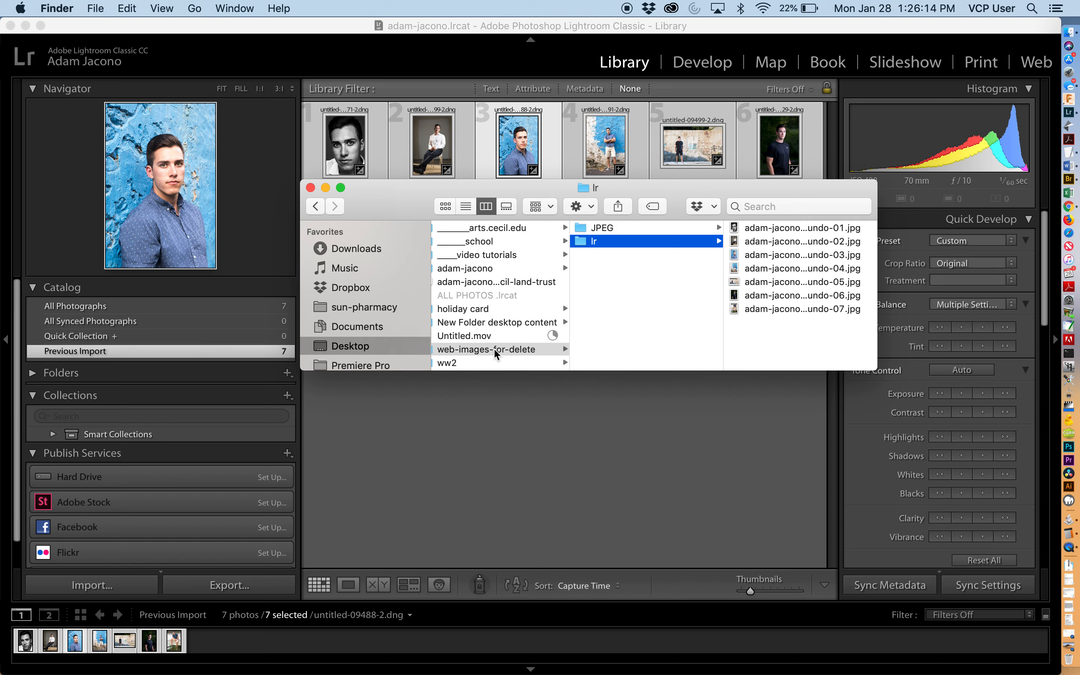
{"action": "key", "text": "Right"}
{"action": "left_click_drag", "start_coordinate": [833, 370], "coordinate": [806, 570]}
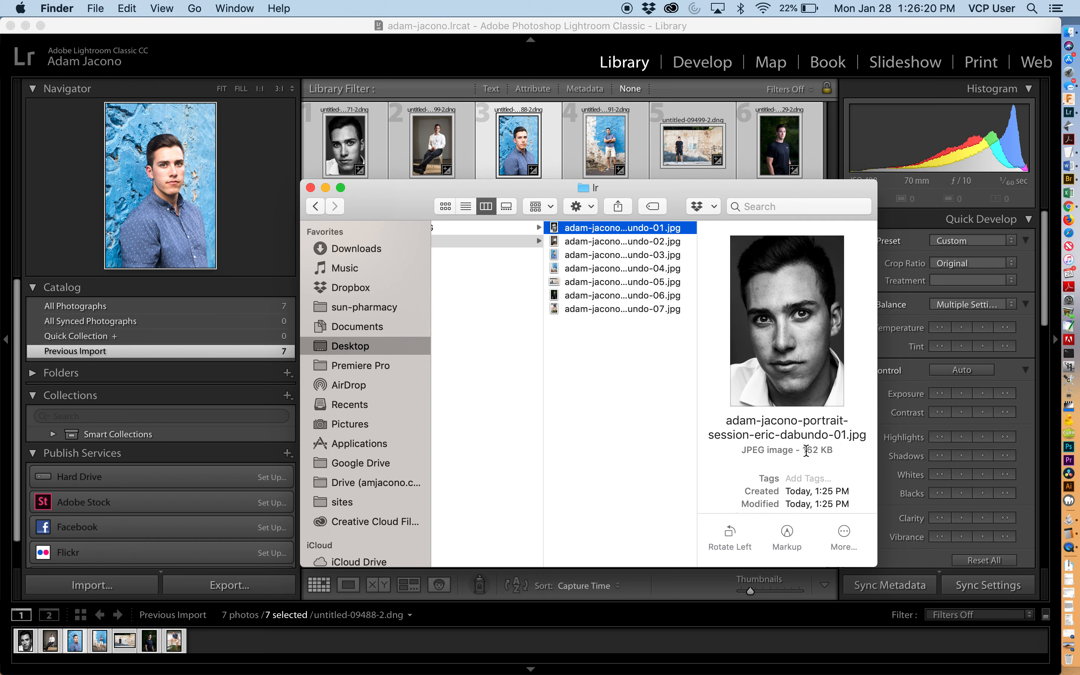
- Compare the exported files in the lr folder with those in the JPEG folder, selecting several of them
{"action": "key", "text": "Left"}
{"action": "key", "text": "Up"}
{"action": "key", "text": "Right"}
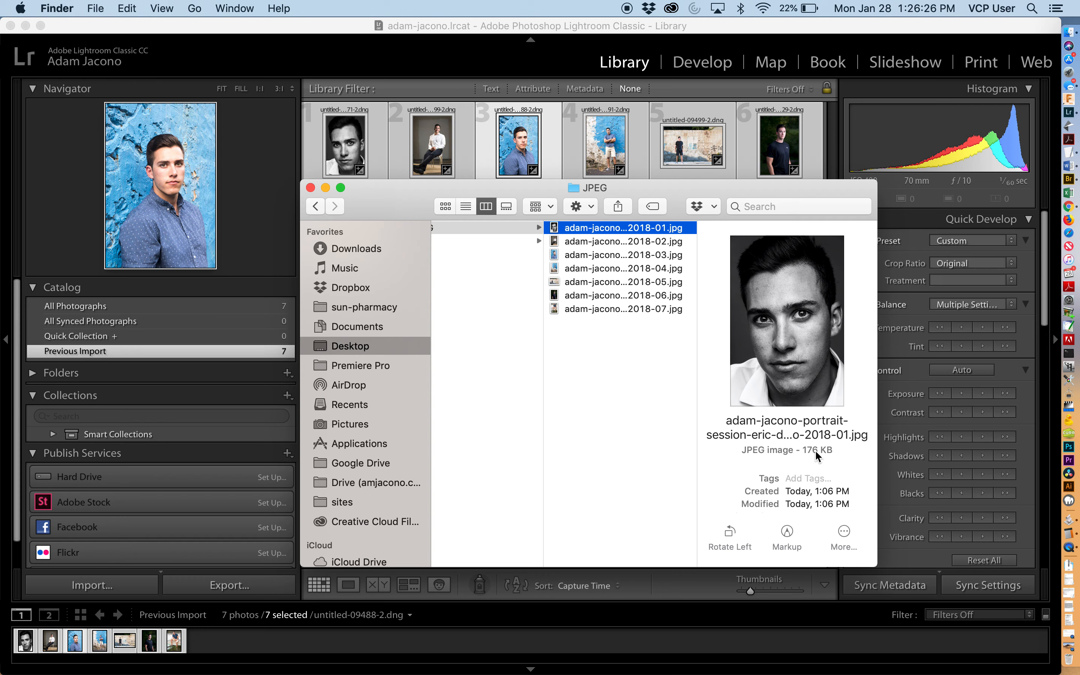
{"action": "key", "text": "Left"}
{"action": "key", "text": "Down"}
{"action": "key", "text": "Right"}
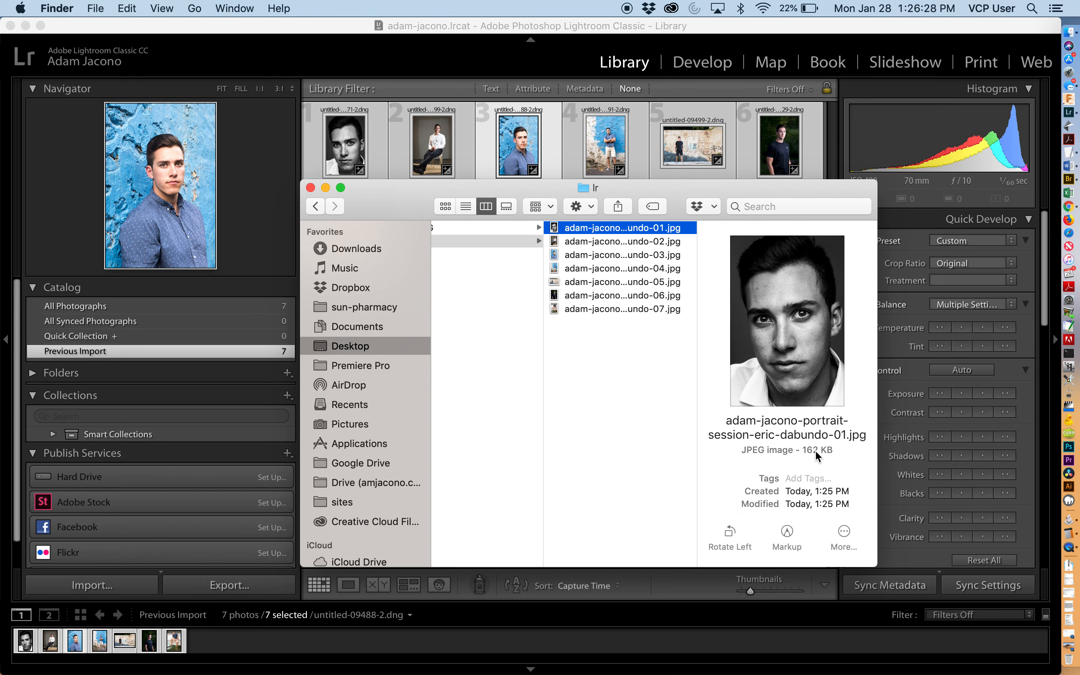
{"action": "key", "text": "Down"}
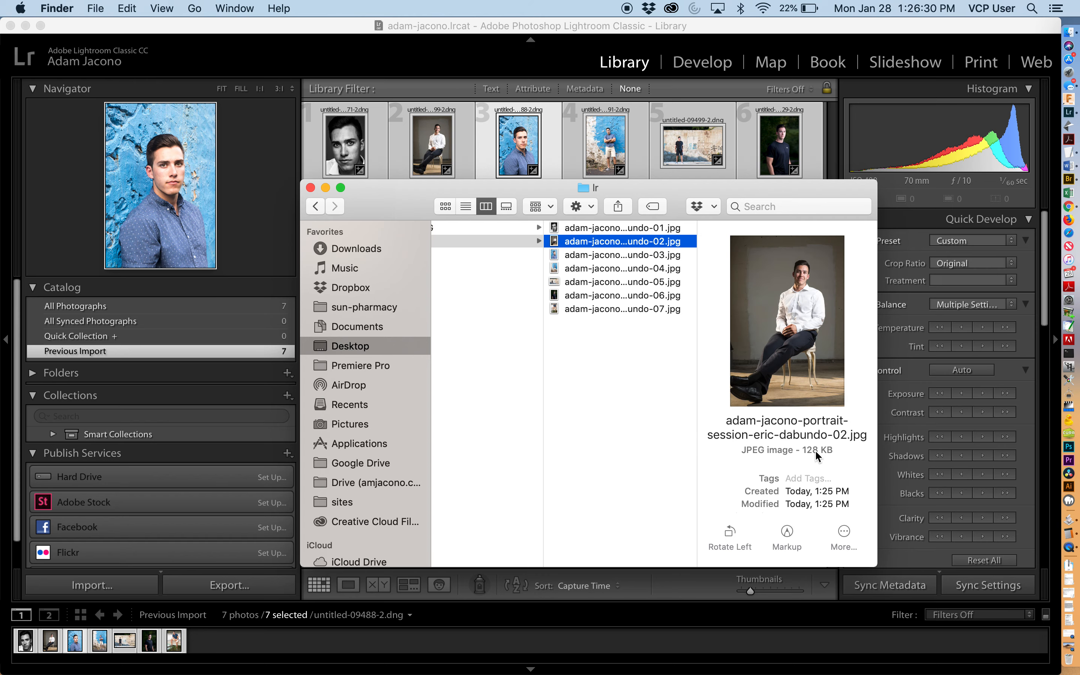
{"action": "key", "text": "Left"}
{"action": "key", "text": "Up"}
{"action": "key", "text": "Right"}
{"action": "key", "text": "Down"}
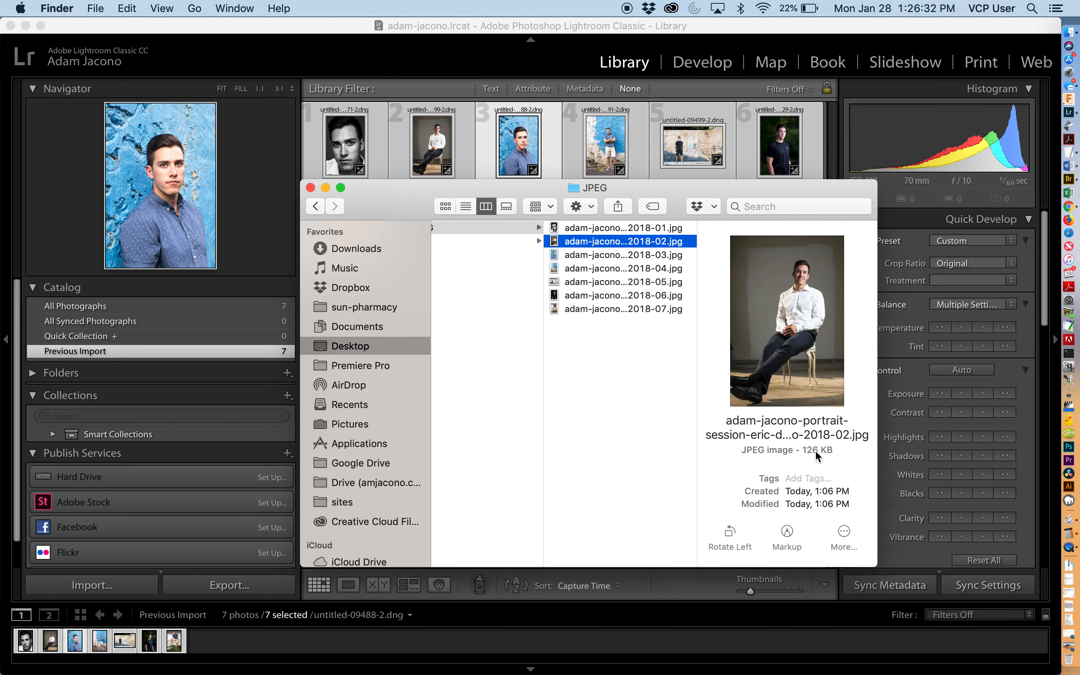
{"action": "key", "text": "Left"}
{"action": "key", "text": "Down"}
{"action": "key", "text": "Right"}
{"action": "key", "text": "Down"}
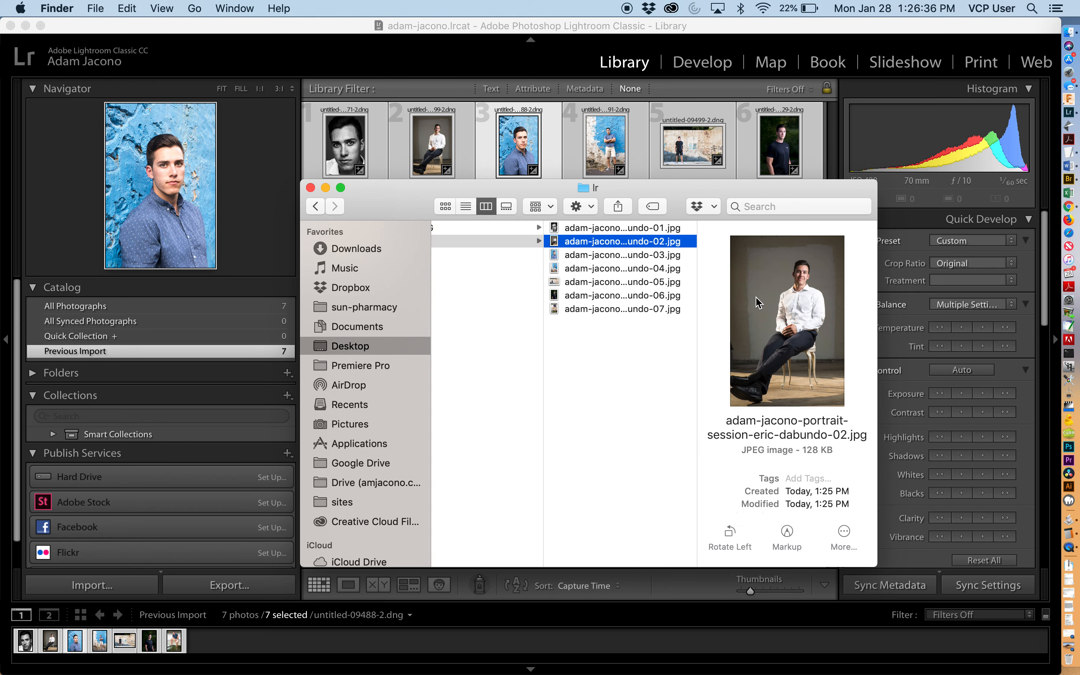
{"action": "key", "text": "Up"}
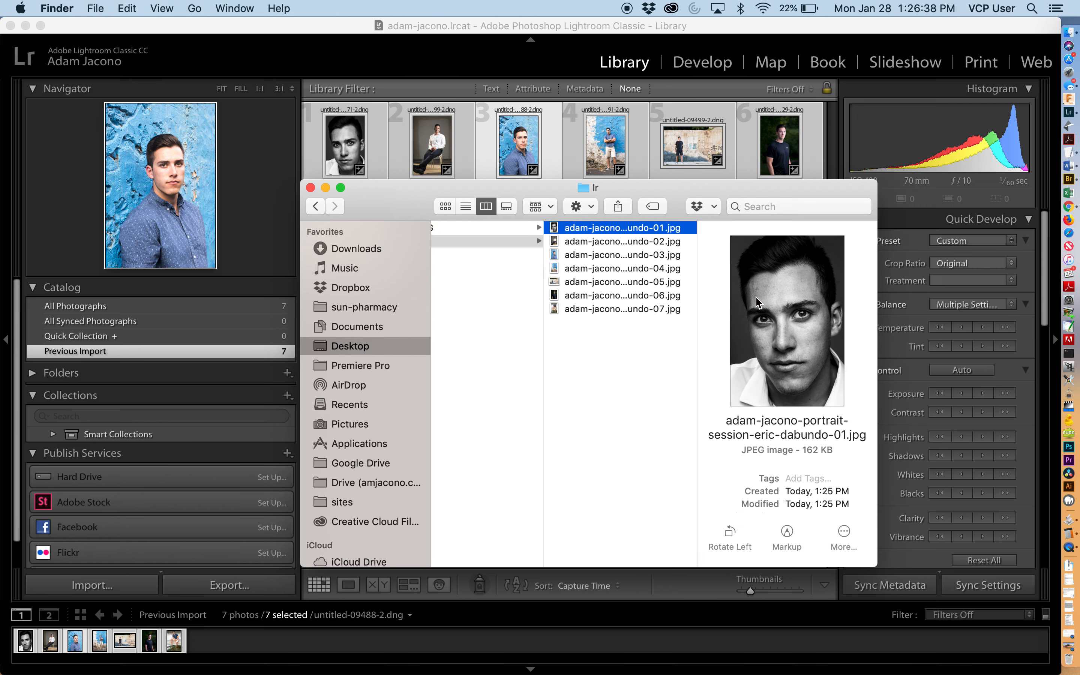
{"action": "key", "text": "shift+Down"}
{"action": "key", "text": "shift+Down"}
{"action": "key", "text": "shift+Down"}
{"action": "key", "text": "shift+Down"}
{"action": "key", "text": "shift+Down"}
{"action": "key", "text": "shift+Down"}
{"action": "key", "text": "super+Tab"}
{"action": "key", "text": "super+Tab"}
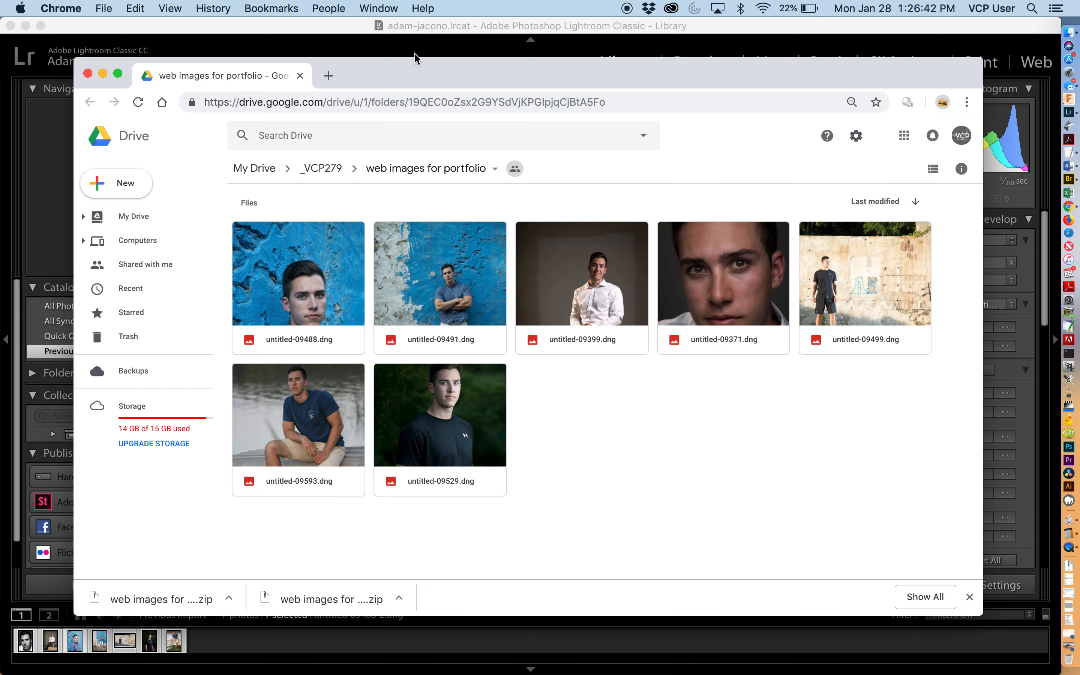
- Open the portfolio WordPress site in a new browser tab
{"action": "left_click", "coordinate": [327, 77]}
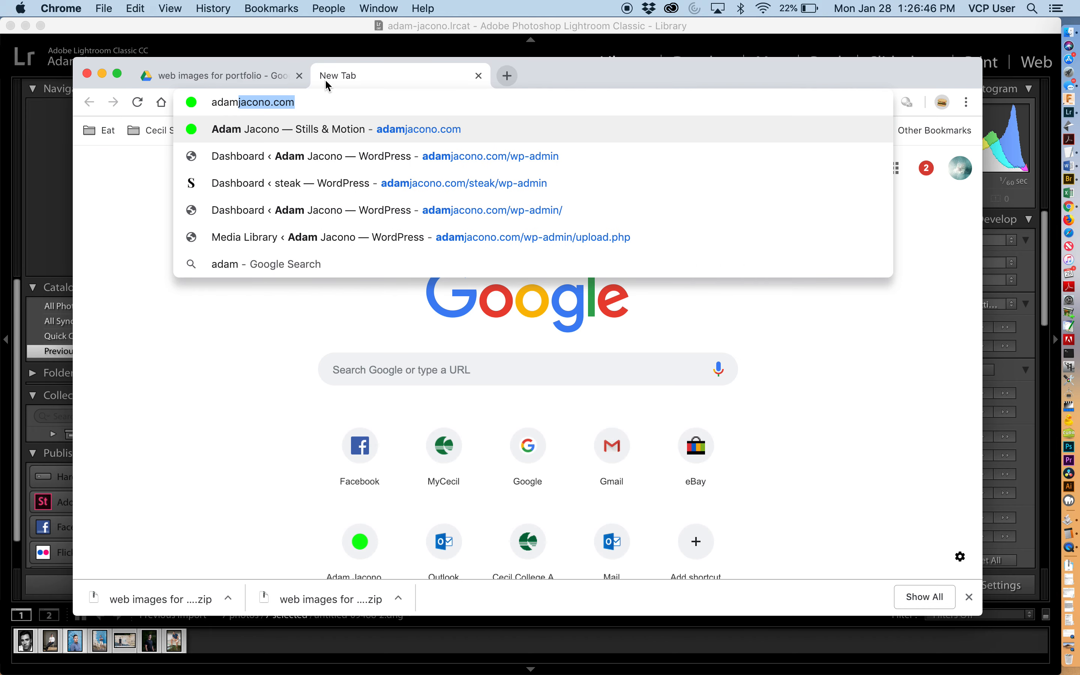
{"action": "key", "text": "Return"}
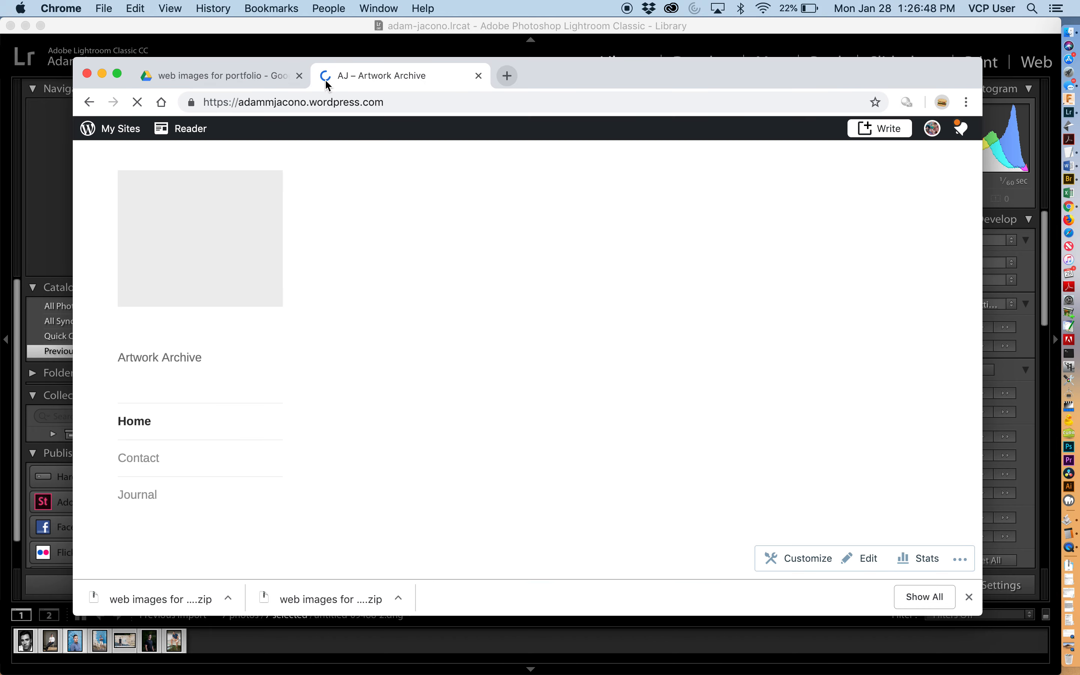
- Start a new Portfolio project from the WordPress dashboard
{"action": "left_click", "coordinate": [896, 130]}
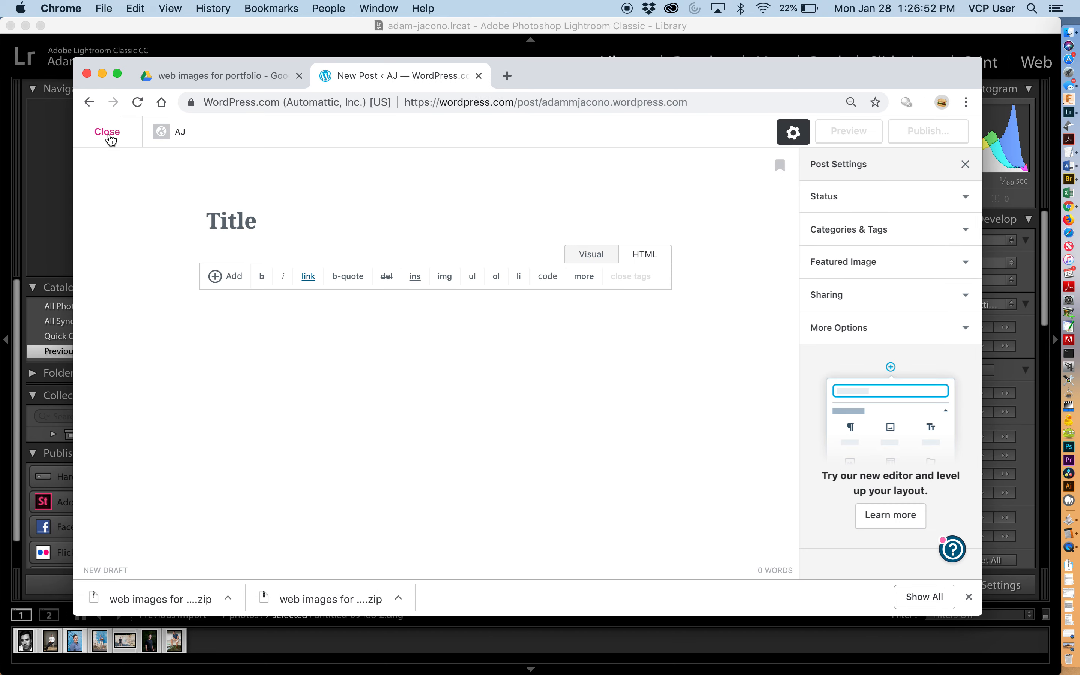
{"action": "left_click", "coordinate": [109, 134]}
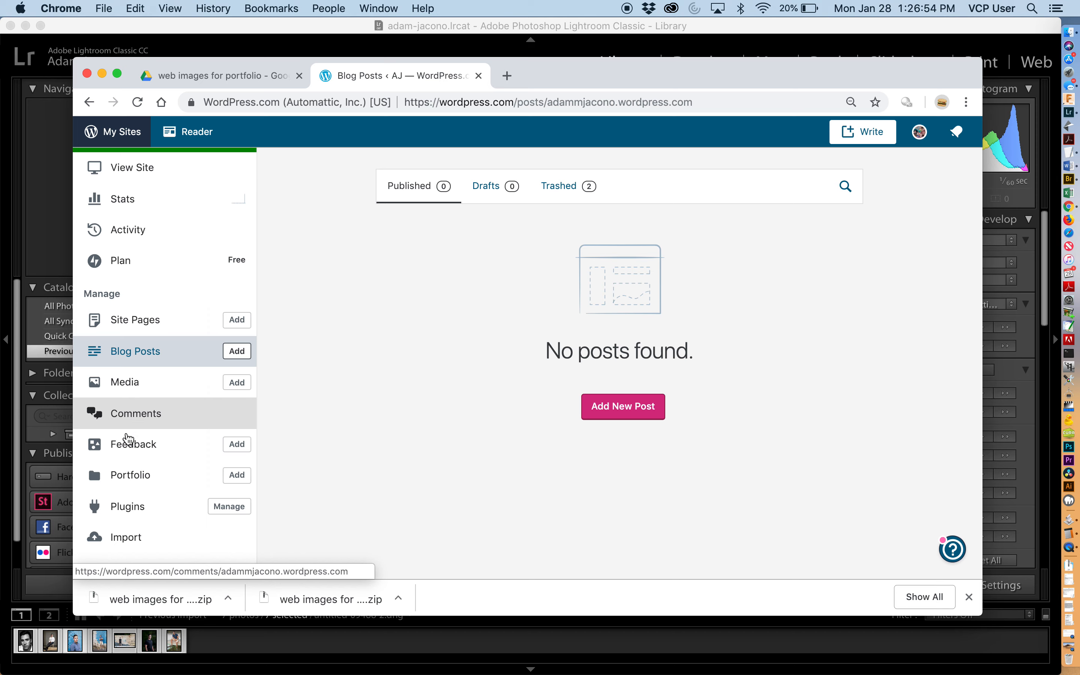
{"action": "scroll", "coordinate": [130, 447], "scroll_direction": "down", "scroll_amount": 3}
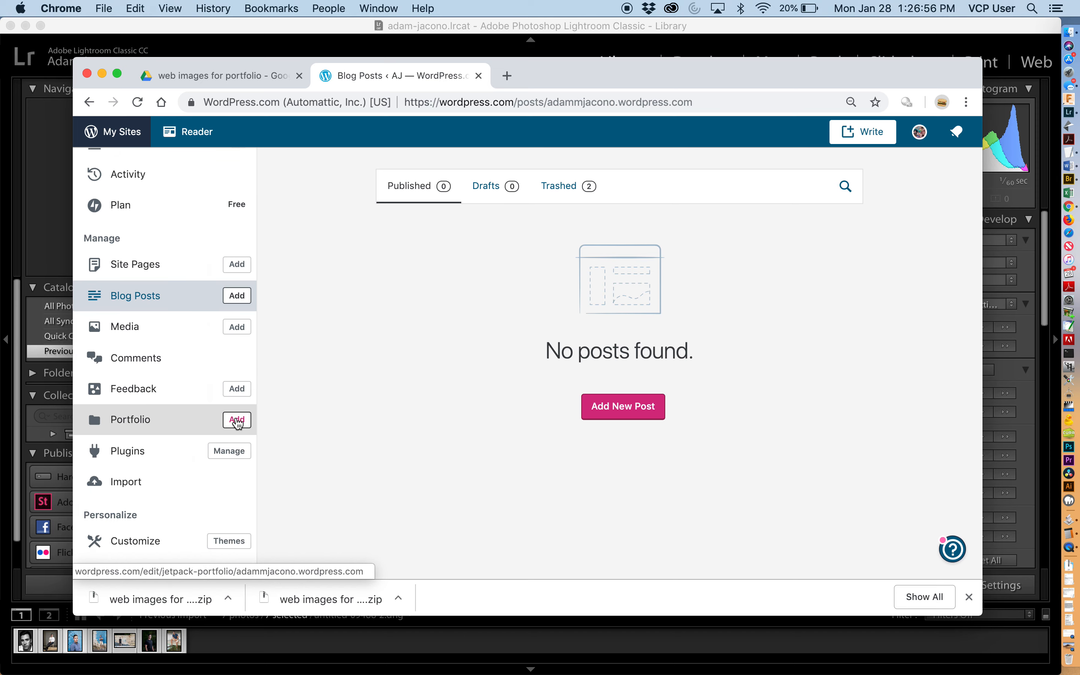
{"action": "left_click", "coordinate": [237, 421]}
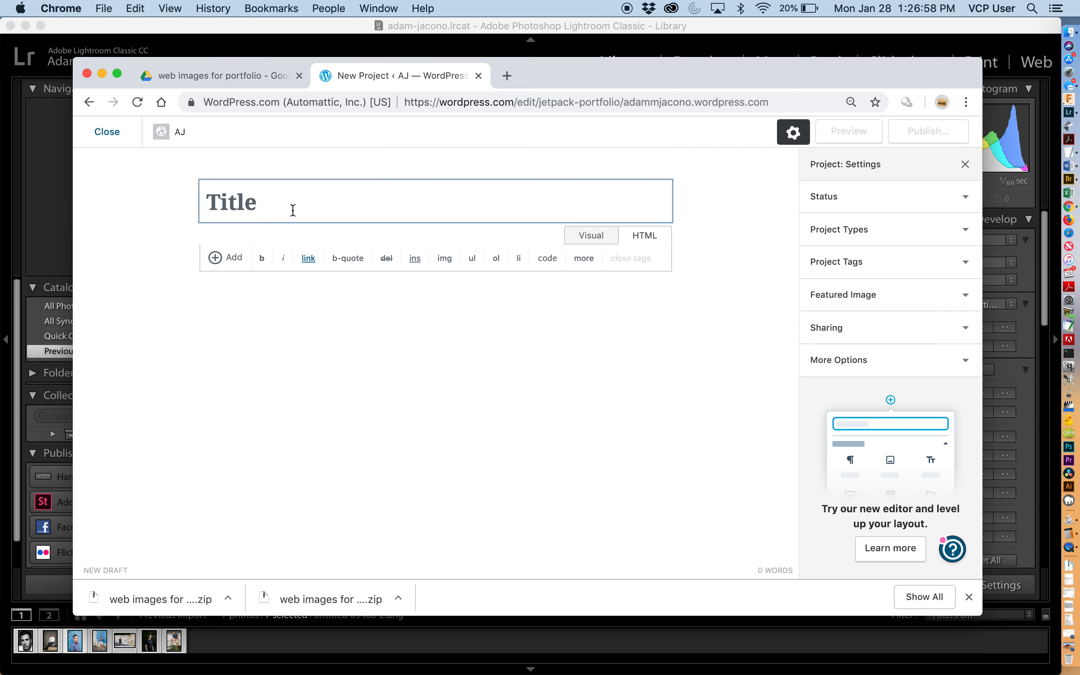
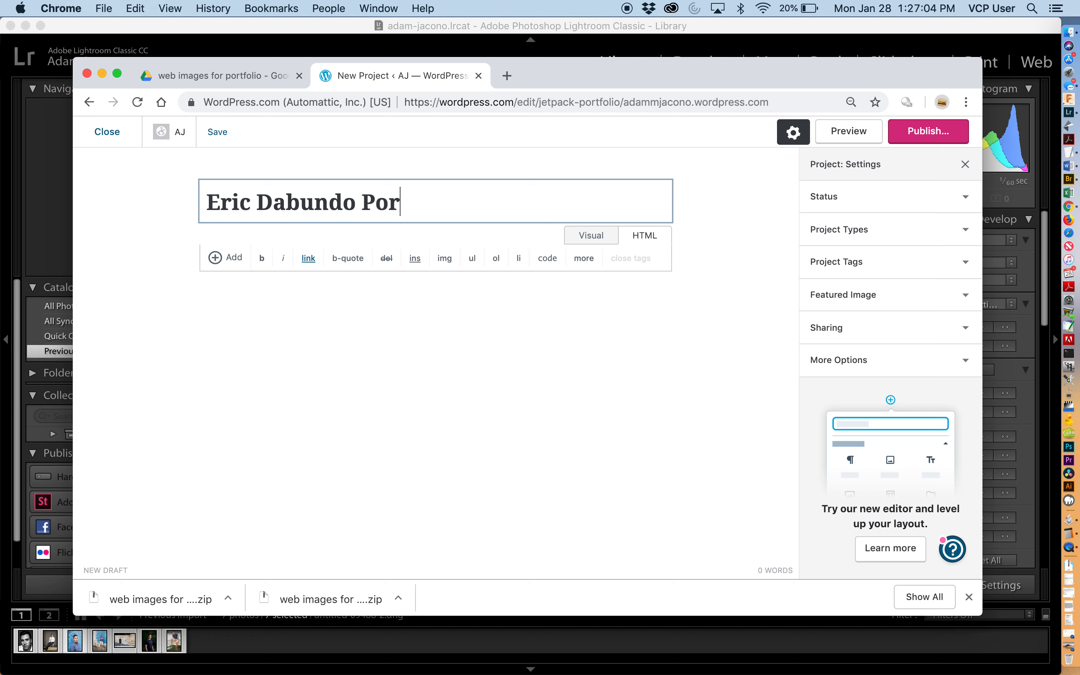
- Title the project with the subject's name followed by Portrait Session
{"action": "type", "text": "trait Session, 2018"}
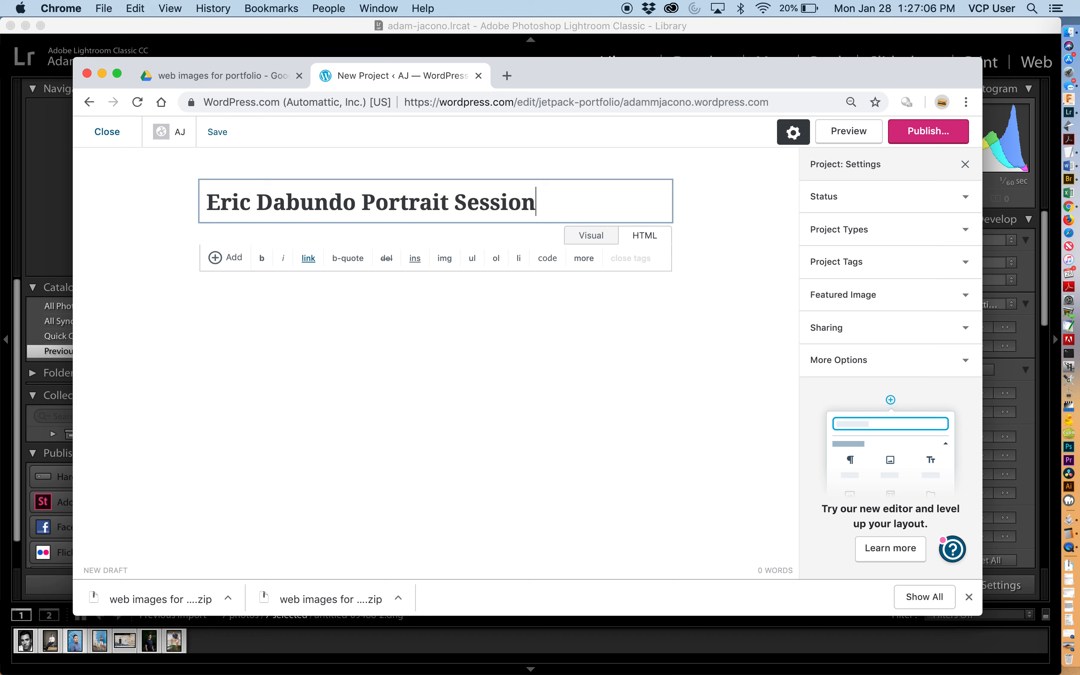
{"action": "key", "text": "BackSpace"}
{"action": "key", "text": "BackSpace"}
{"action": "key", "text": "BackSpace"}
{"action": "key", "text": "BackSpace"}
{"action": "key", "text": "BackSpace"}
{"action": "key", "text": "BackSpace"}
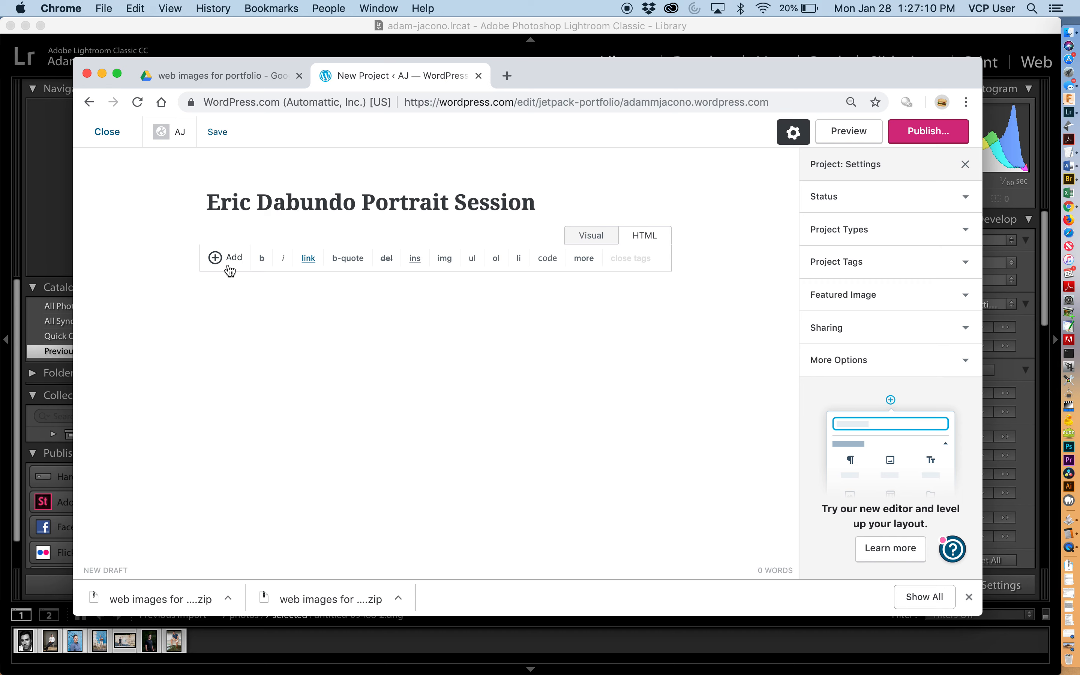
- Upload the seven exported JPEGs from the lr folder into the project's media library
{"action": "left_click", "coordinate": [215, 258]}
{"action": "left_click", "coordinate": [226, 285]}
{"action": "key", "text": "super+Tab"}
{"action": "key", "text": "super+Tab"}
{"action": "key", "text": "super+Tab"}
{"action": "left_click_drag", "start_coordinate": [640, 279], "coordinate": [630, 313]}
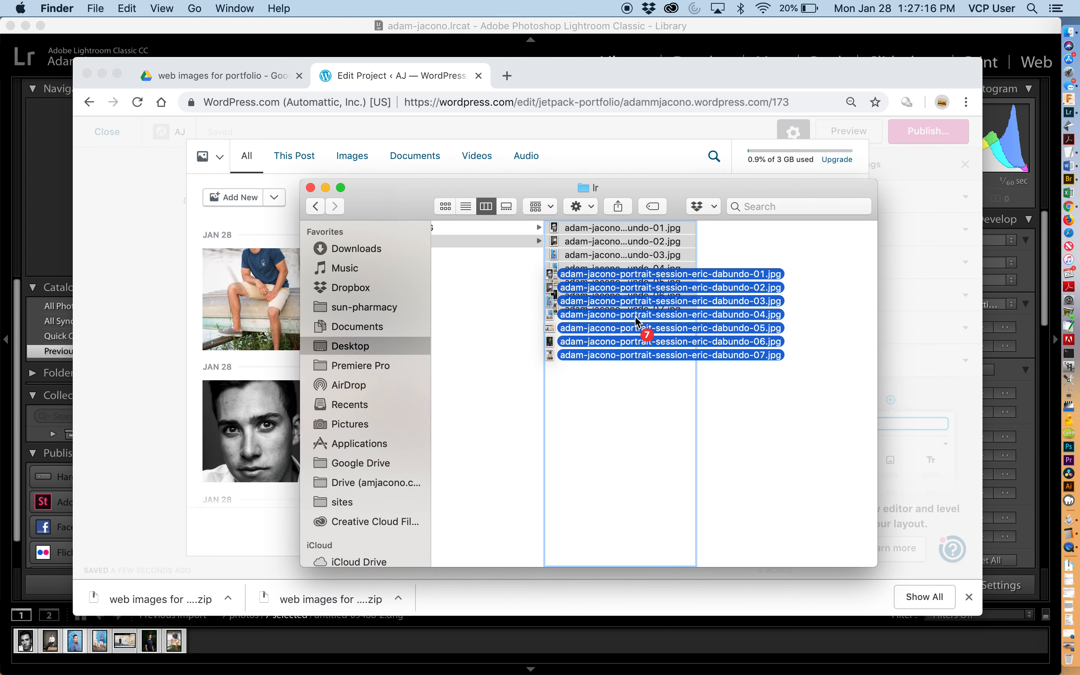
{"action": "left_click", "coordinate": [85, 307]}
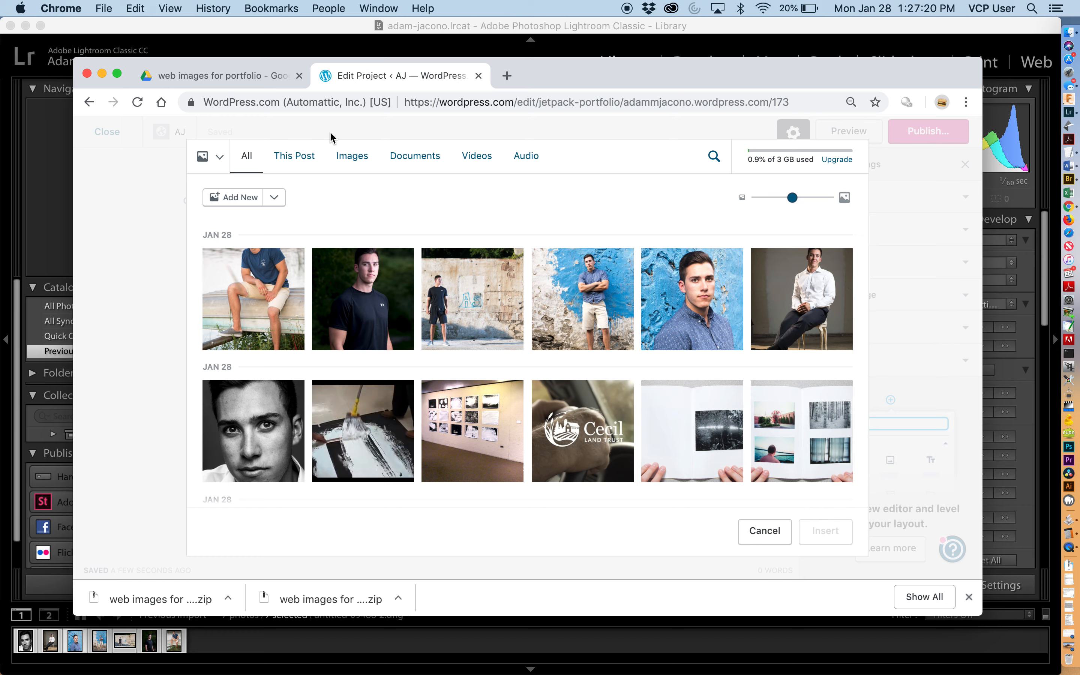
- Return to Lightroom and reopen the adam-jacono.lrcat catalog
{"action": "left_click", "coordinate": [332, 31]}
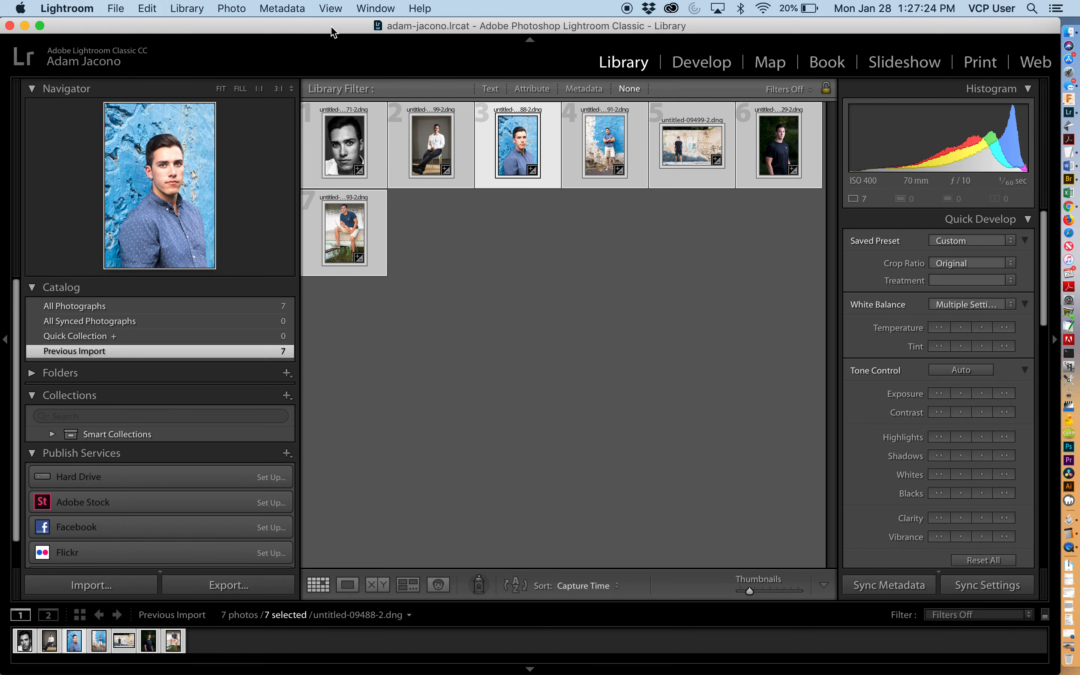
{"action": "left_click", "coordinate": [115, 8]}
{"action": "key", "text": "Escape"}
{"action": "key", "text": "super+h"}
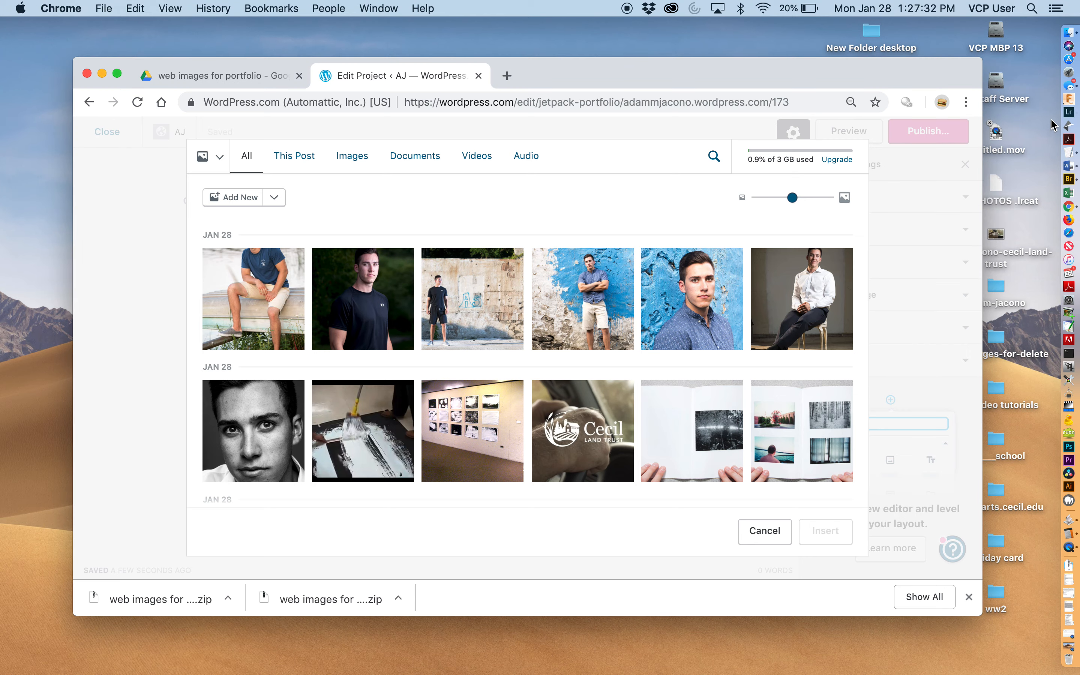
{"action": "left_click", "coordinate": [1073, 118]}
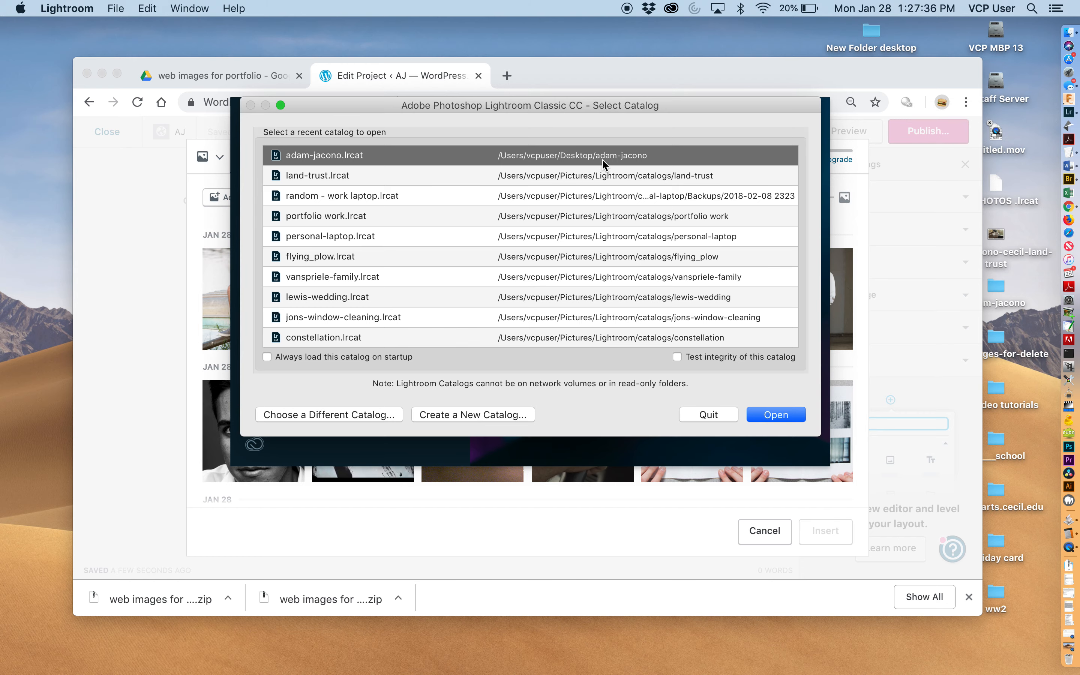
{"action": "left_click", "coordinate": [779, 423]}
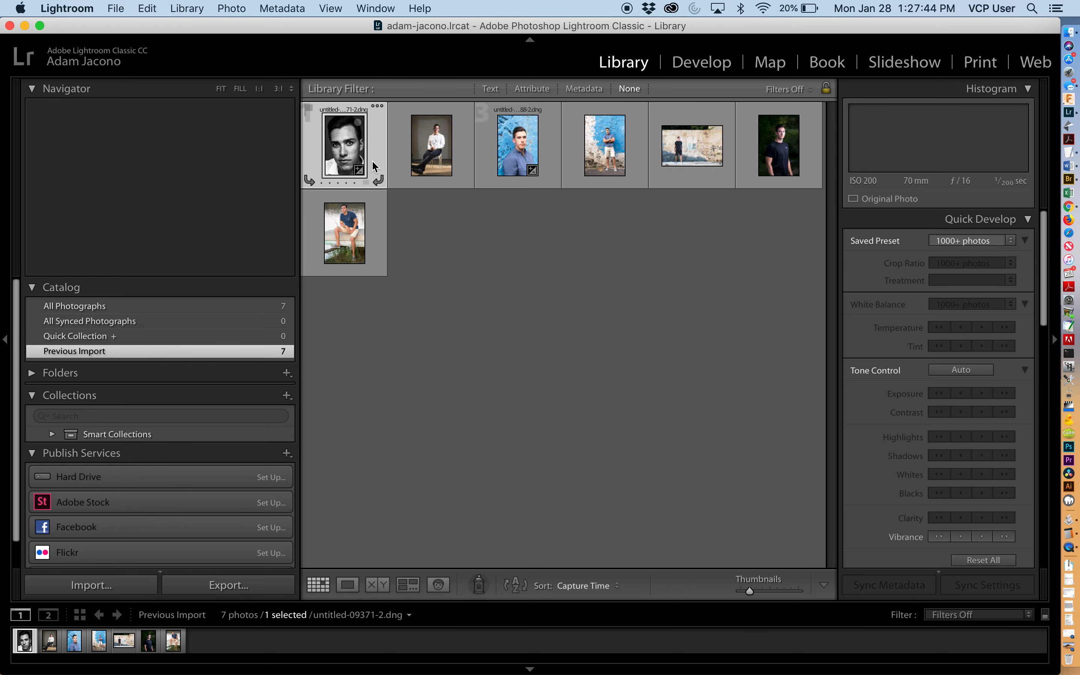
- Examine the selected photo's Metadata panel
{"action": "scroll", "coordinate": [918, 429], "scroll_direction": "down", "scroll_amount": 4}
{"action": "scroll", "coordinate": [918, 429], "scroll_direction": "down", "scroll_amount": 12}
{"action": "scroll", "coordinate": [918, 429], "scroll_direction": "down", "scroll_amount": 5}
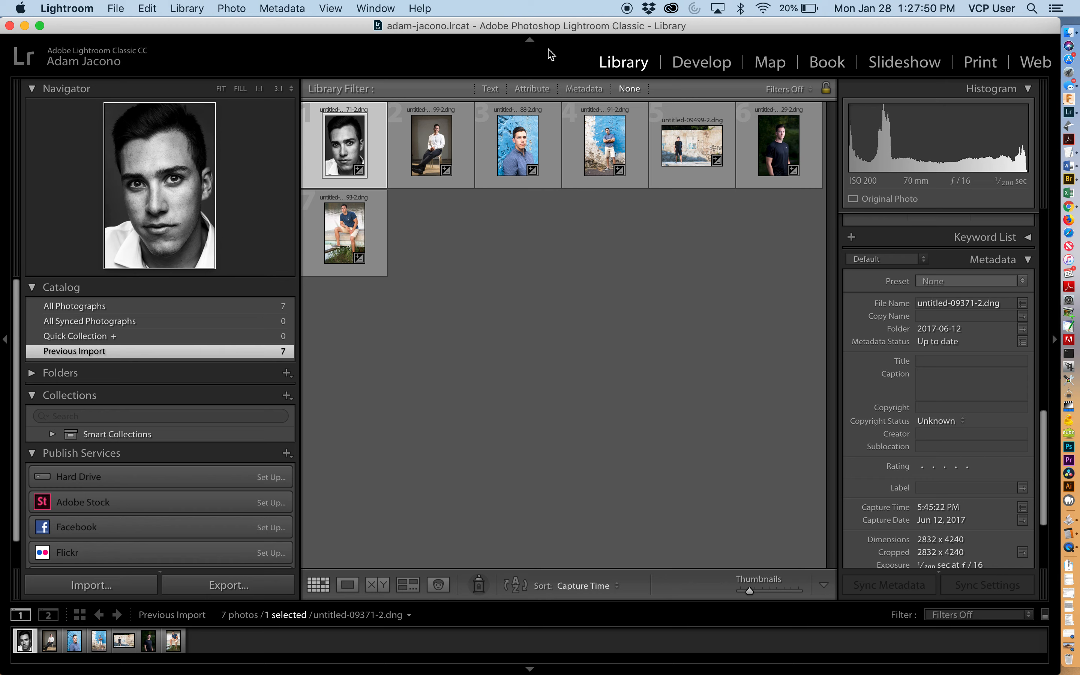
- Open the metadata presets editor and load the saved preset named after the subject
{"action": "left_click", "coordinate": [294, 9]}
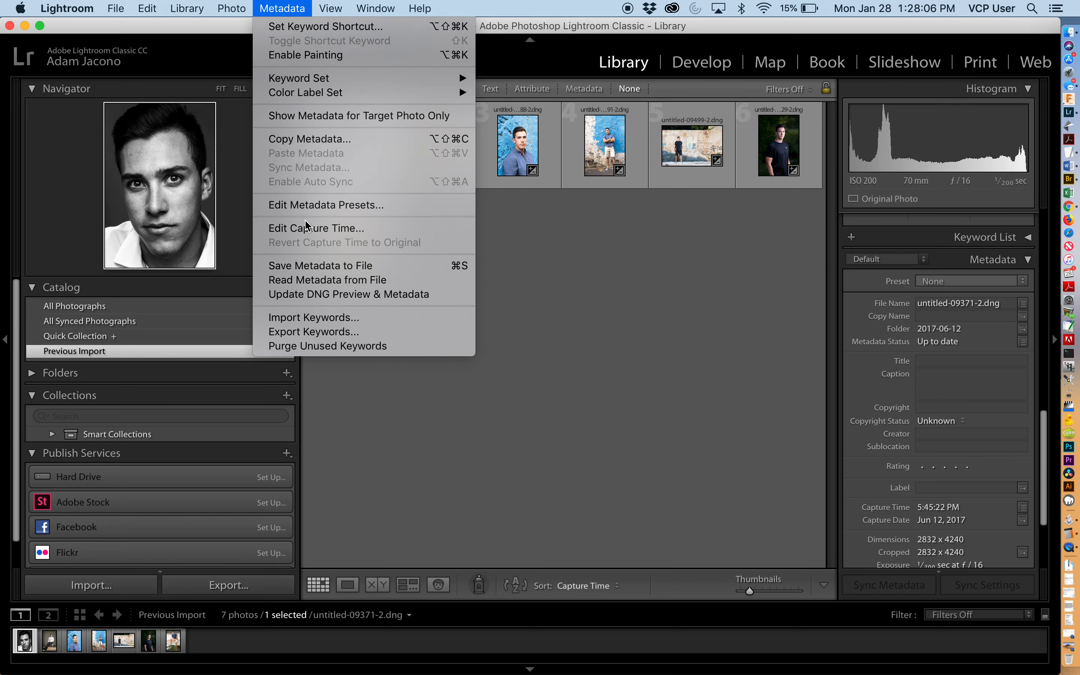
{"action": "left_click", "coordinate": [303, 211]}
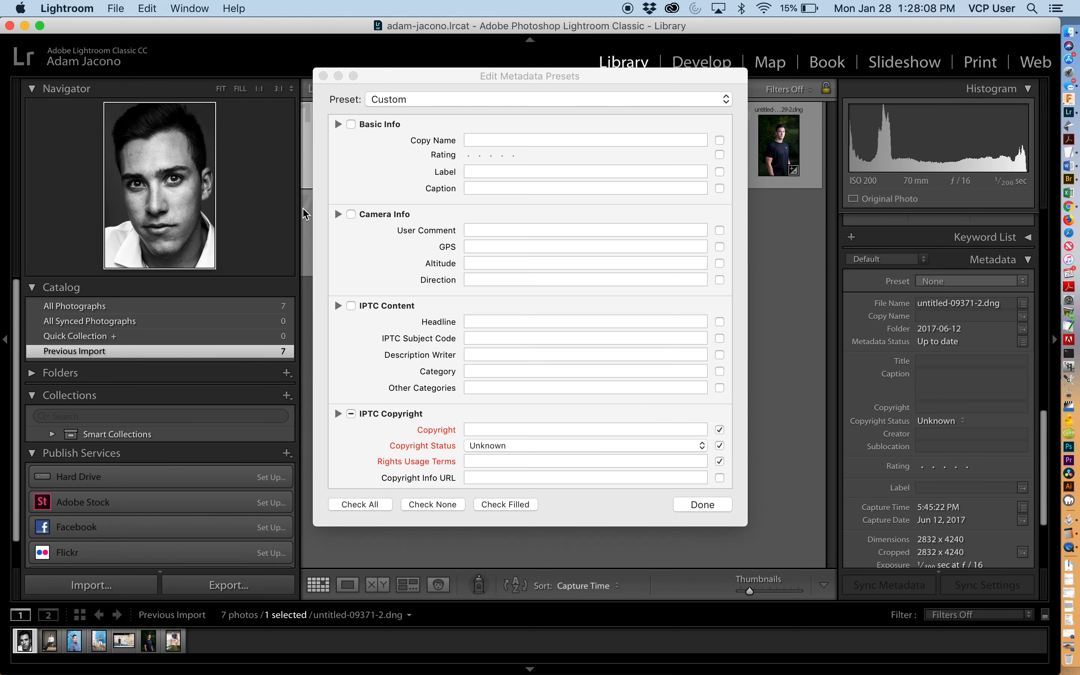
{"action": "left_click", "coordinate": [409, 99]}
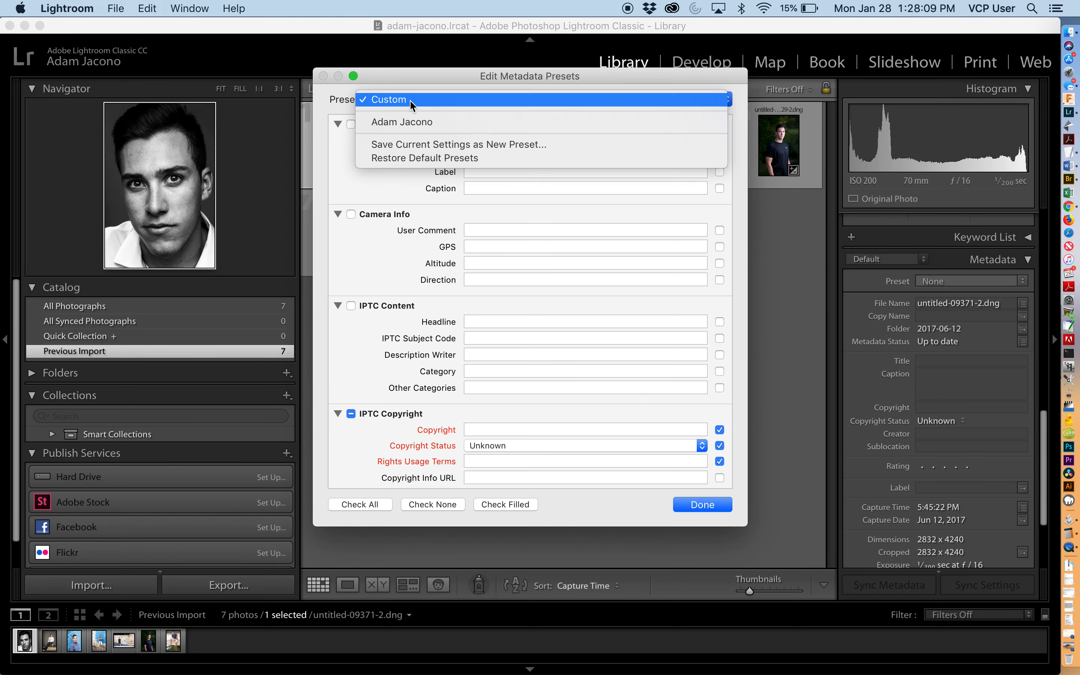
{"action": "left_click", "coordinate": [408, 120]}
- Collapse the Basic Info, Camera Info and IPTC Content sections to bring the copyright fields into focus
{"action": "scroll", "coordinate": [429, 314], "scroll_direction": "down", "scroll_amount": 15}
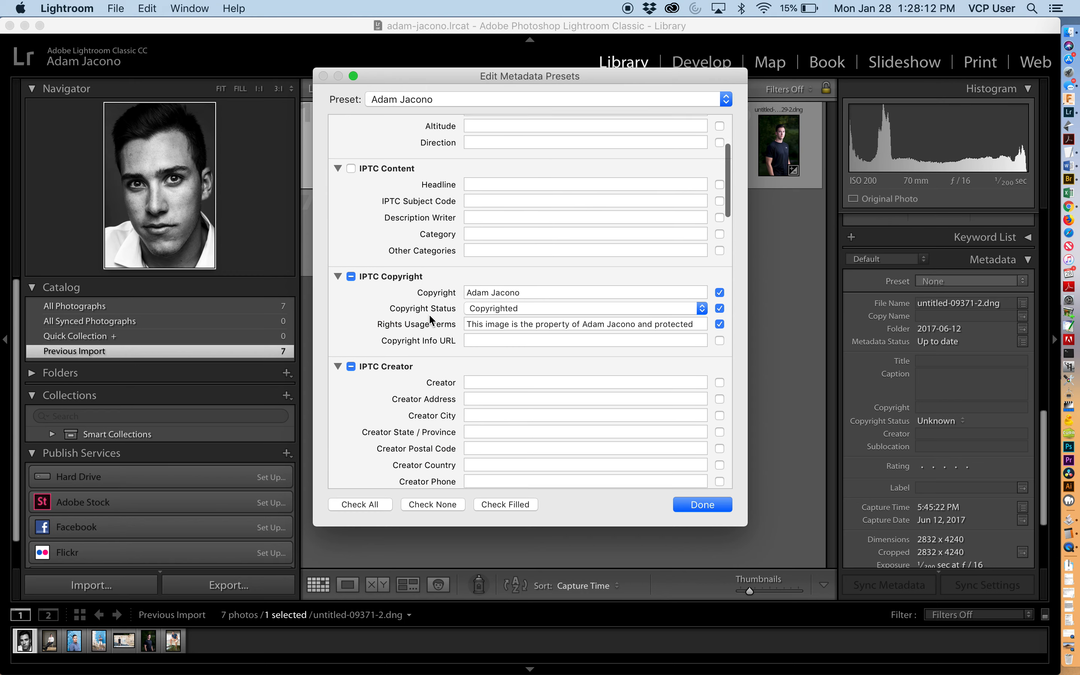
{"action": "scroll", "coordinate": [428, 314], "scroll_direction": "up", "scroll_amount": 10}
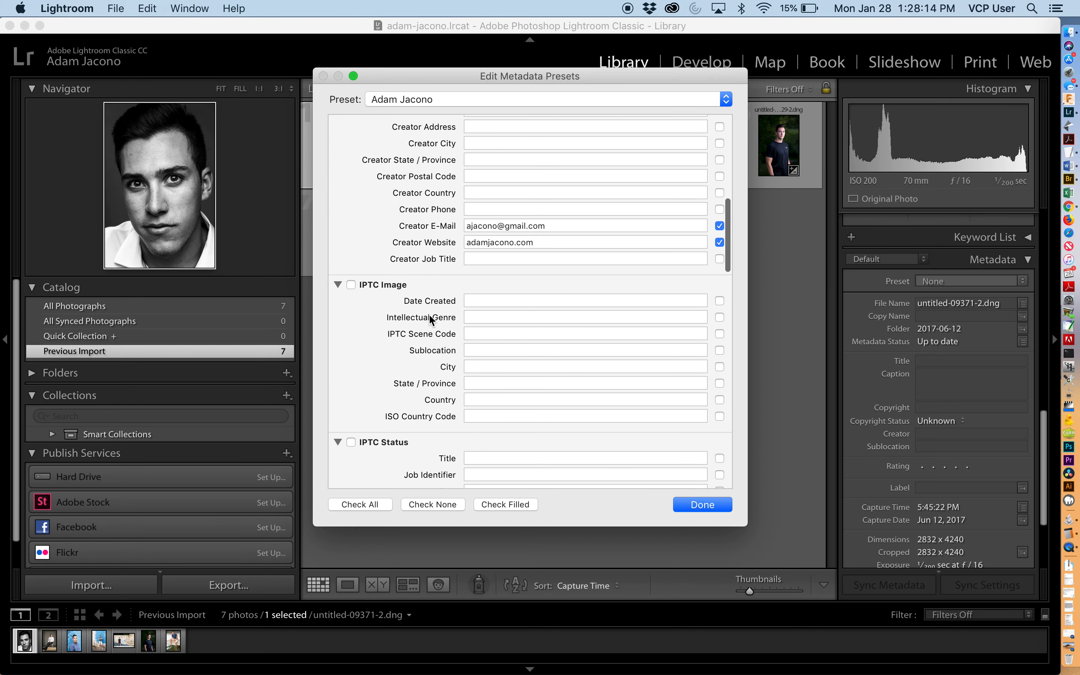
{"action": "scroll", "coordinate": [417, 179], "scroll_direction": "down", "scroll_amount": 3}
{"action": "scroll", "coordinate": [411, 175], "scroll_direction": "up", "scroll_amount": 7}
{"action": "left_click", "coordinate": [338, 124]}
{"action": "left_click", "coordinate": [338, 146]}
{"action": "left_click", "coordinate": [338, 167]}
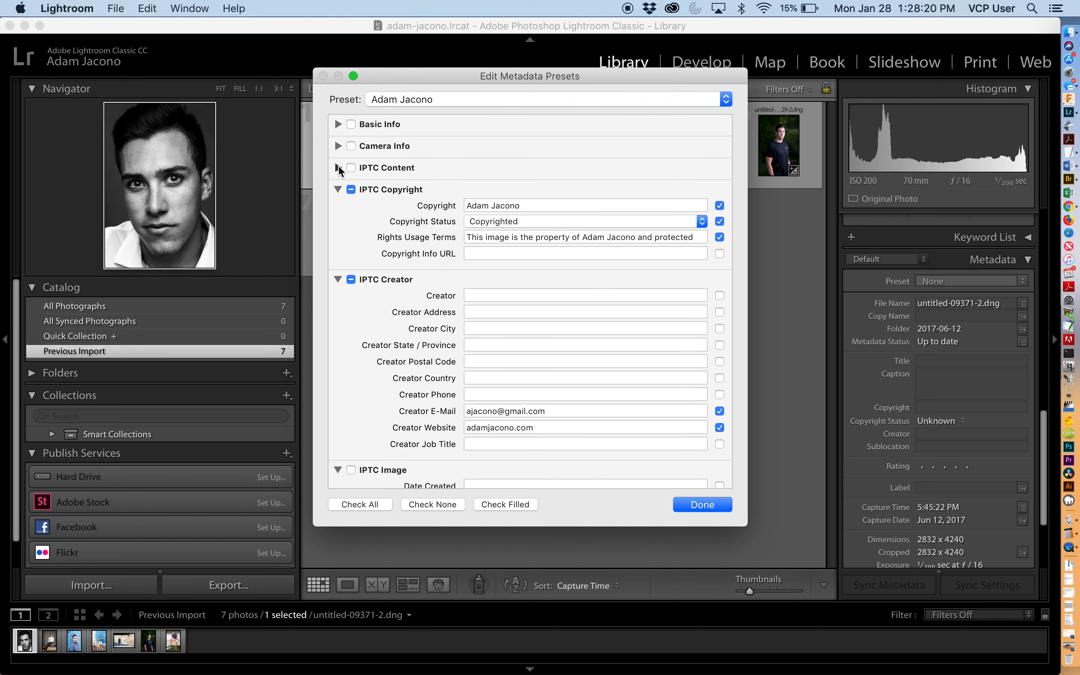
{"action": "scroll", "coordinate": [376, 204], "scroll_direction": "down", "scroll_amount": 2}
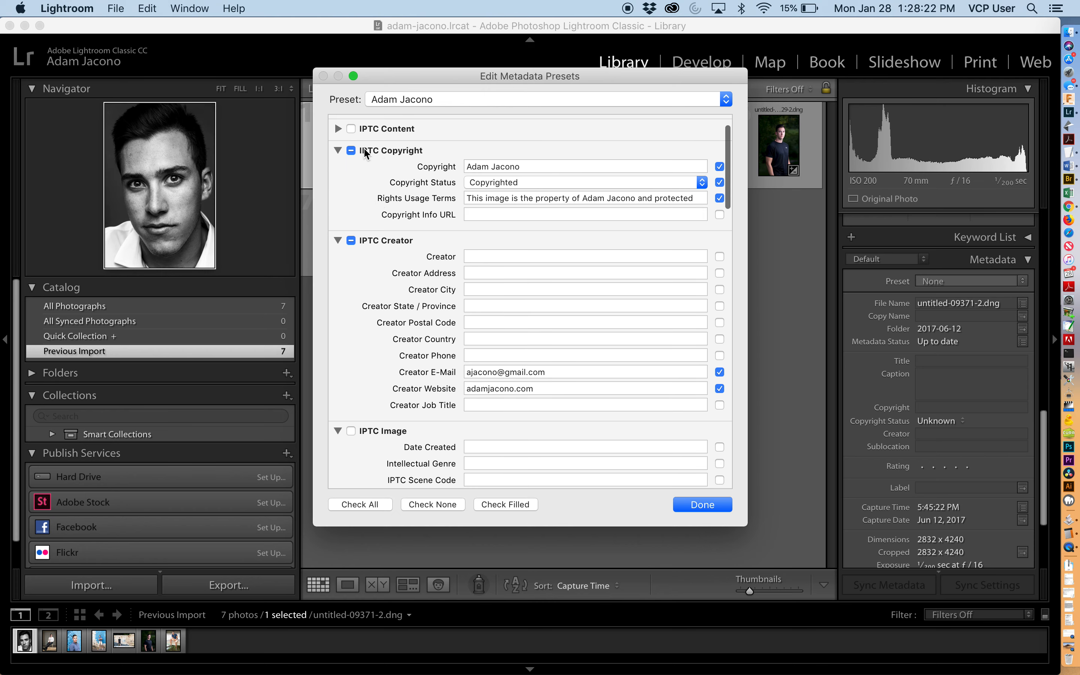
- Inspect the preset's Copyright, Copyright Status and Rights Usage Terms entries, selecting the full rights text
{"action": "left_click", "coordinate": [488, 167]}
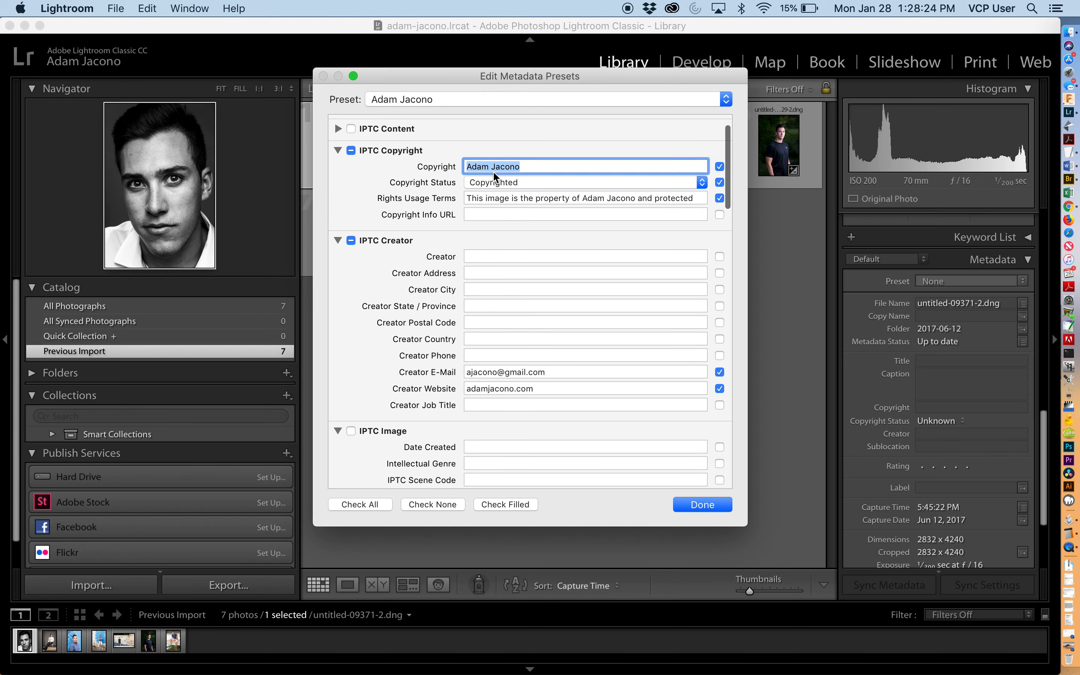
{"action": "left_click", "coordinate": [494, 184]}
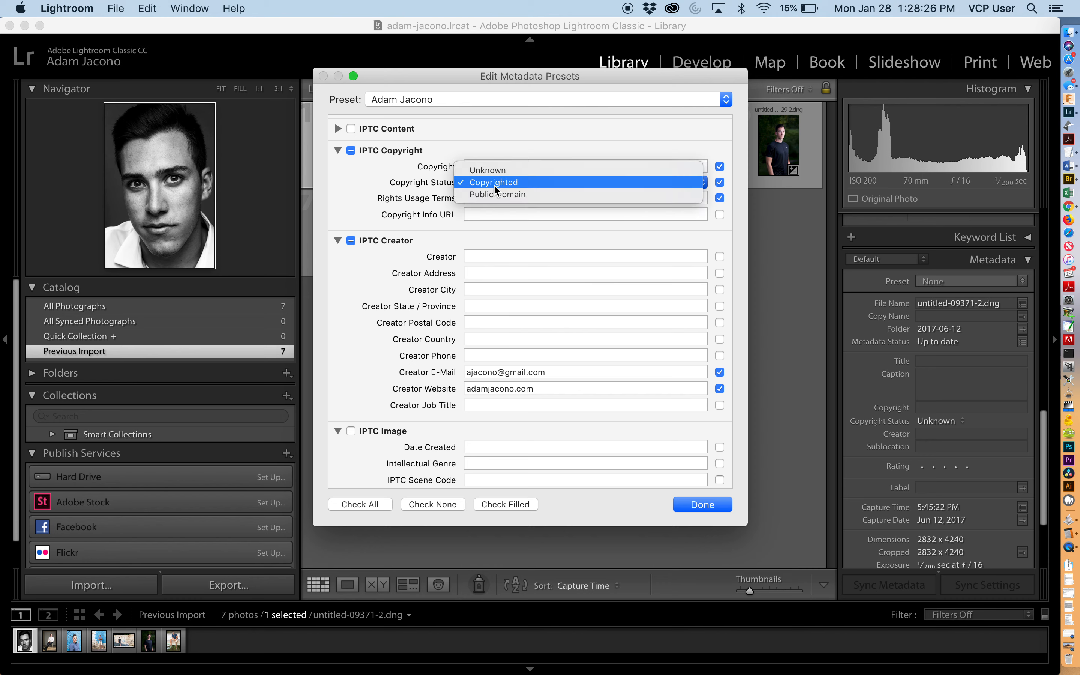
{"action": "left_click", "coordinate": [494, 184]}
{"action": "left_click", "coordinate": [491, 199]}
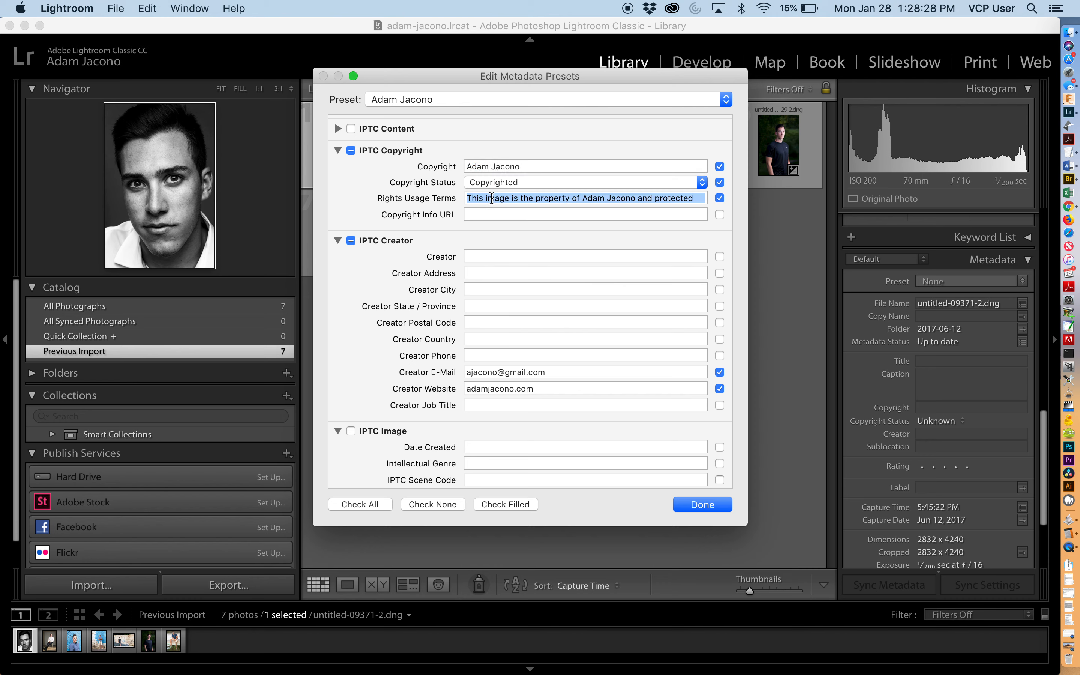
{"action": "left_click", "coordinate": [489, 199]}
{"action": "left_click_drag", "start_coordinate": [468, 198], "coordinate": [732, 255]}
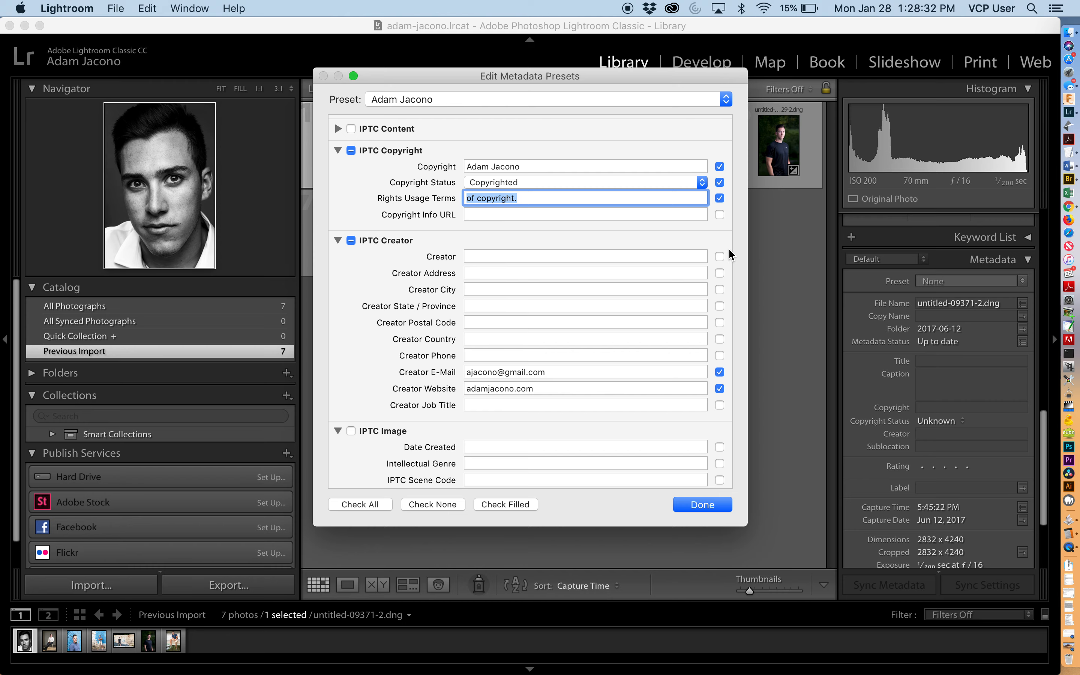
- Switch to TextEdit, paste the rights usage text into a new document and reposition its window
{"action": "key", "text": "super+Tab"}
{"action": "key", "text": "super+Tab"}
{"action": "key", "text": "super+Tab"}
{"action": "key", "text": "super+Tab"}
{"action": "key", "text": "super+Tab"}
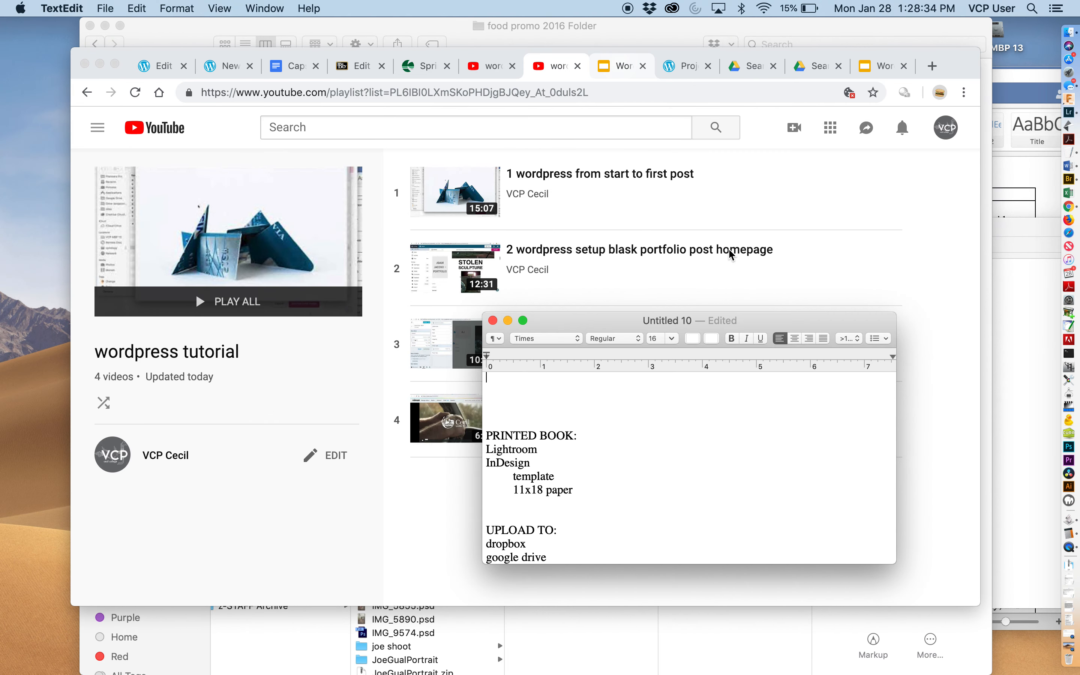
{"action": "key", "text": "super+n"}
{"action": "left_click_drag", "start_coordinate": [637, 120], "coordinate": [450, 146]}
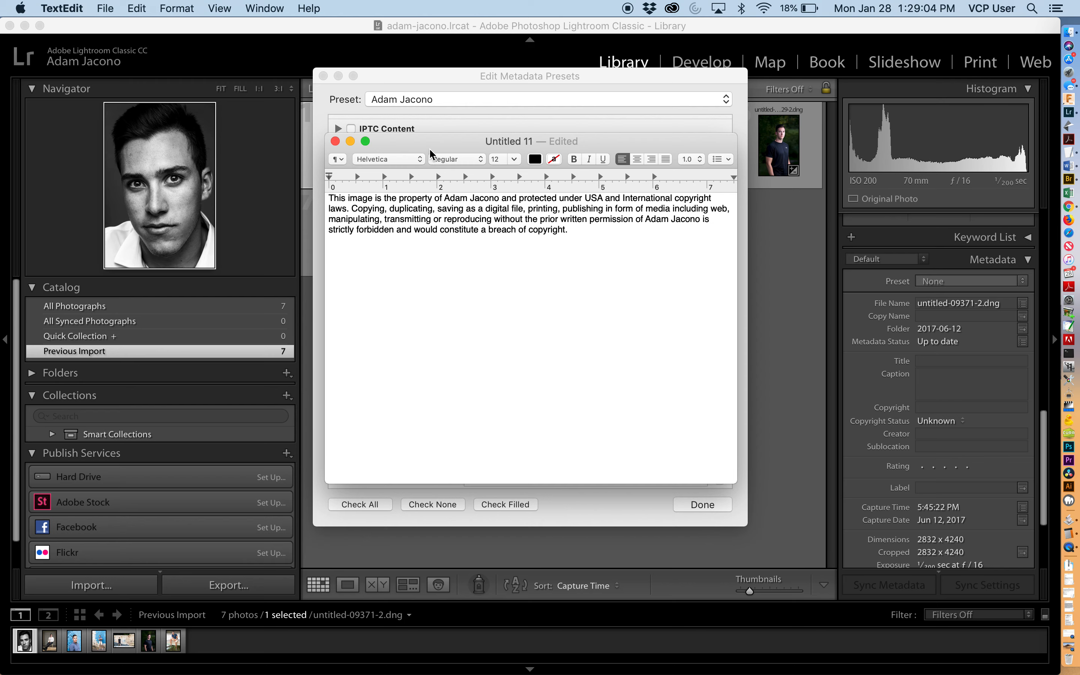
{"action": "left_click_drag", "start_coordinate": [431, 142], "coordinate": [809, 181]}
- Compare the preset's Rights Usage Terms field against the pasted text in TextEdit
{"action": "left_click", "coordinate": [520, 288]}
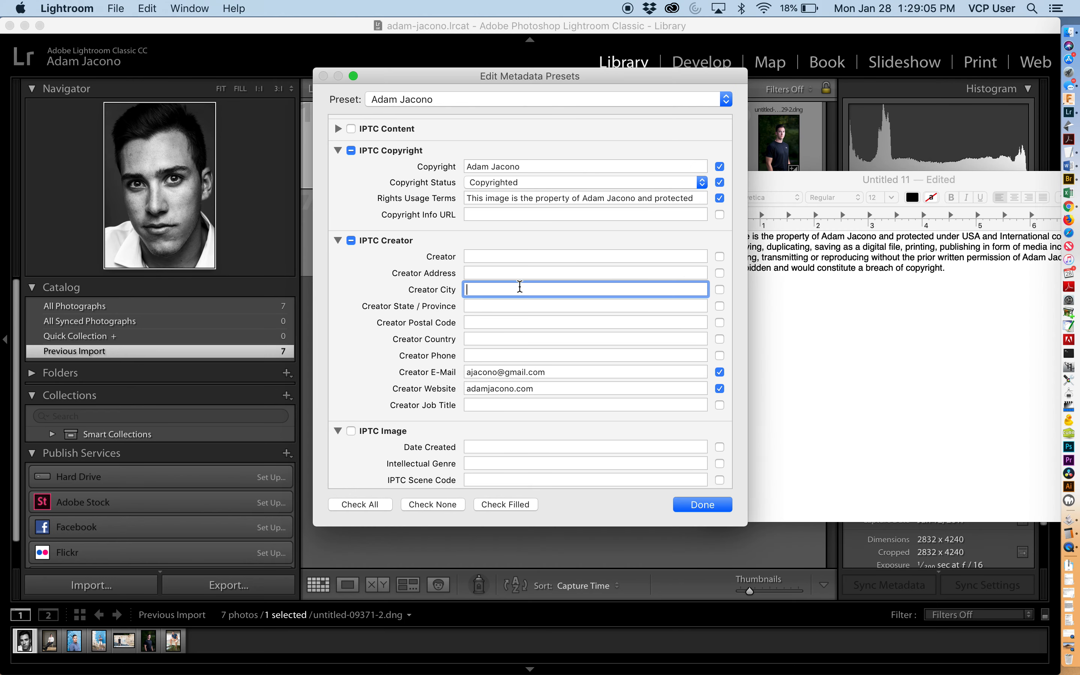
{"action": "triple_click", "coordinate": [480, 198]}
{"action": "left_click", "coordinate": [881, 339]}
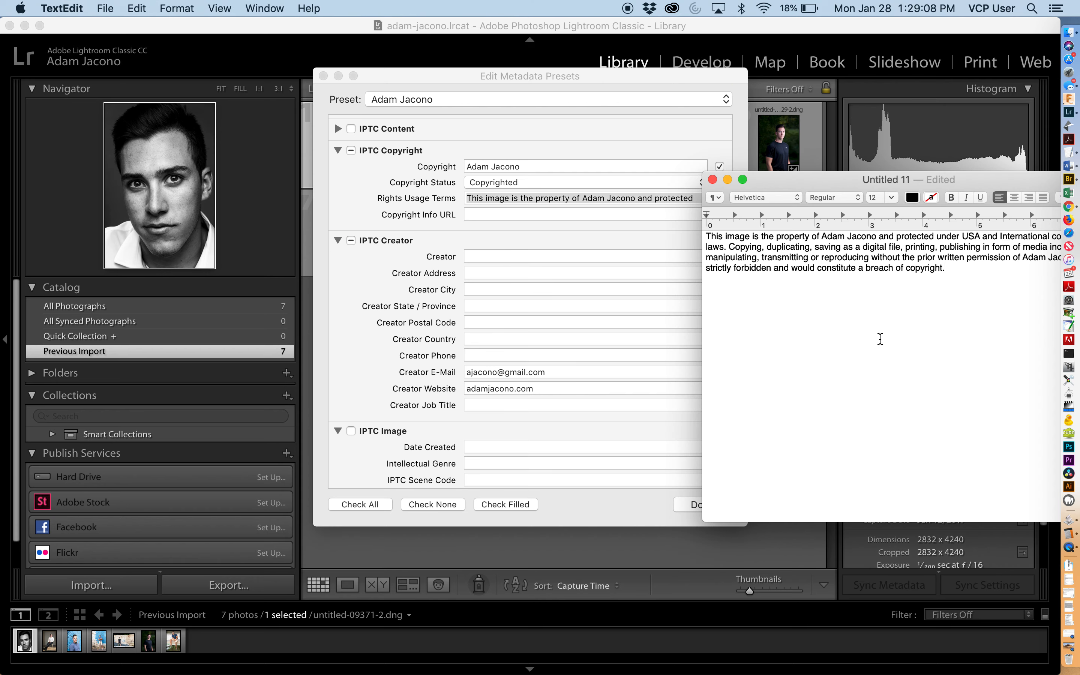
{"action": "left_click_drag", "start_coordinate": [1001, 282], "coordinate": [690, 232]}
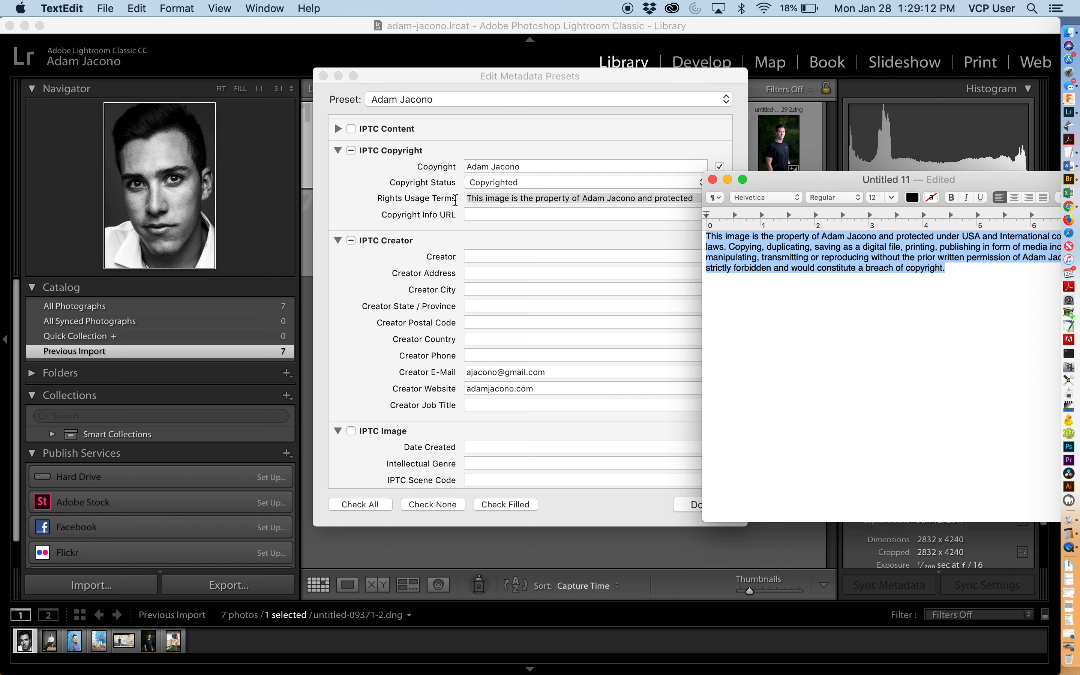
{"action": "left_click", "coordinate": [387, 218]}
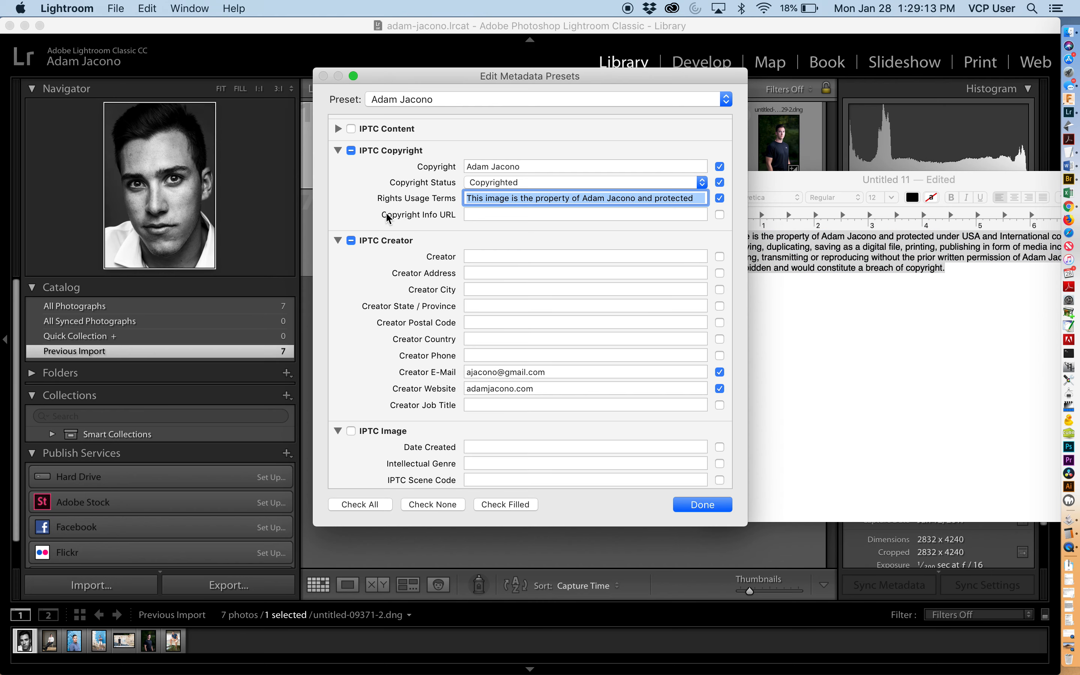
{"action": "left_click", "coordinate": [473, 215]}
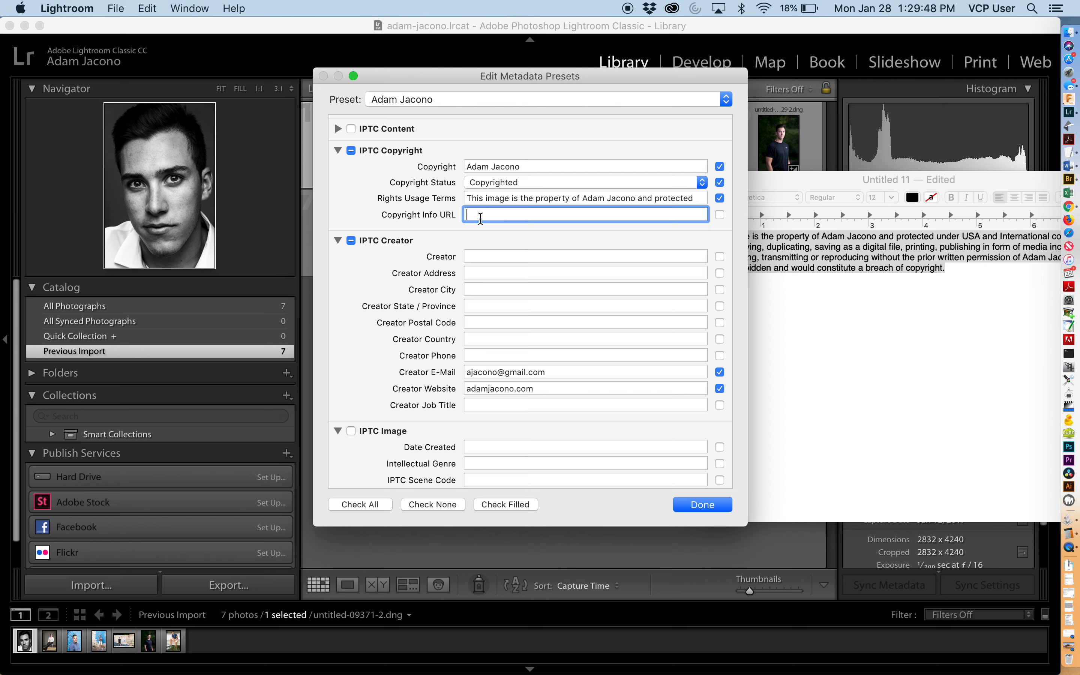
- Step through the IPTC Creator fields of the preset, then close the presets editor
{"action": "left_click", "coordinate": [473, 253]}
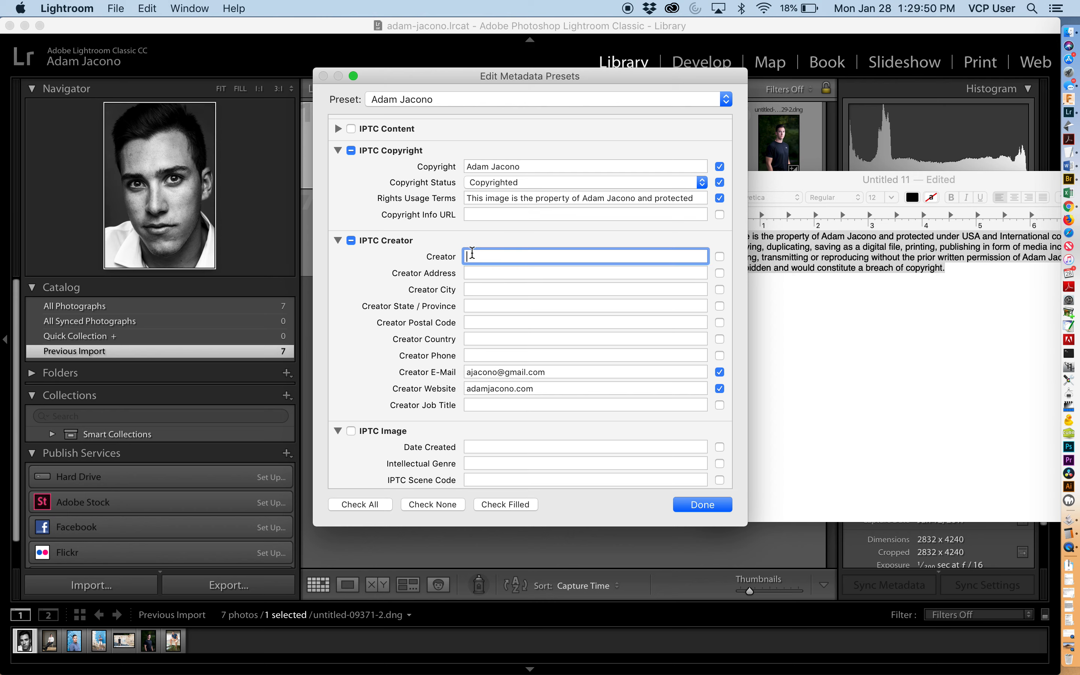
{"action": "left_click", "coordinate": [472, 272]}
{"action": "left_click", "coordinate": [473, 257]}
{"action": "left_click", "coordinate": [474, 272]}
{"action": "left_click", "coordinate": [475, 290]}
{"action": "left_click", "coordinate": [476, 306]}
{"action": "left_click", "coordinate": [479, 323]}
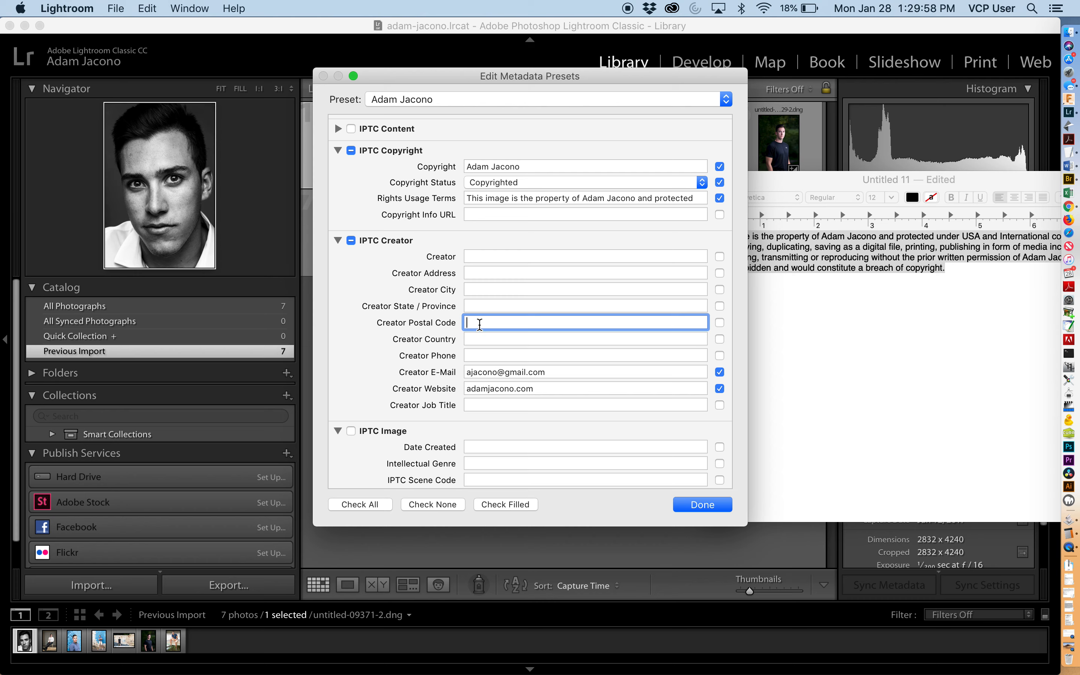
{"action": "left_click", "coordinate": [479, 338]}
{"action": "left_click", "coordinate": [478, 355]}
{"action": "left_click", "coordinate": [479, 372]}
{"action": "left_click", "coordinate": [481, 389]}
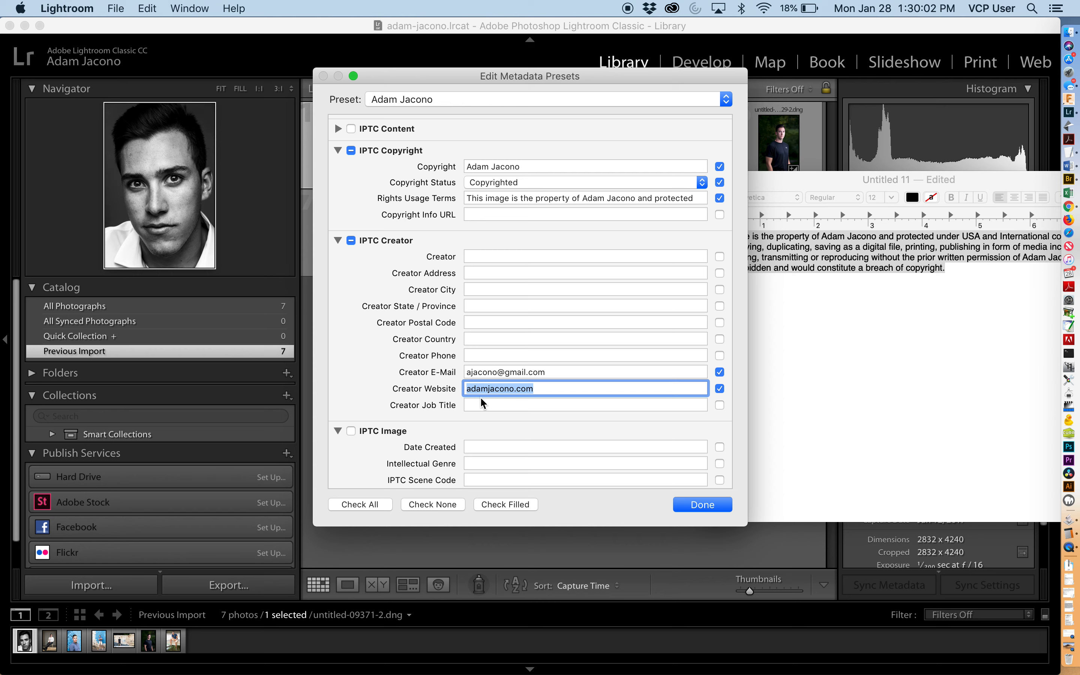
{"action": "left_click", "coordinate": [484, 372]}
{"action": "left_click", "coordinate": [490, 385]}
{"action": "left_click", "coordinate": [490, 379]}
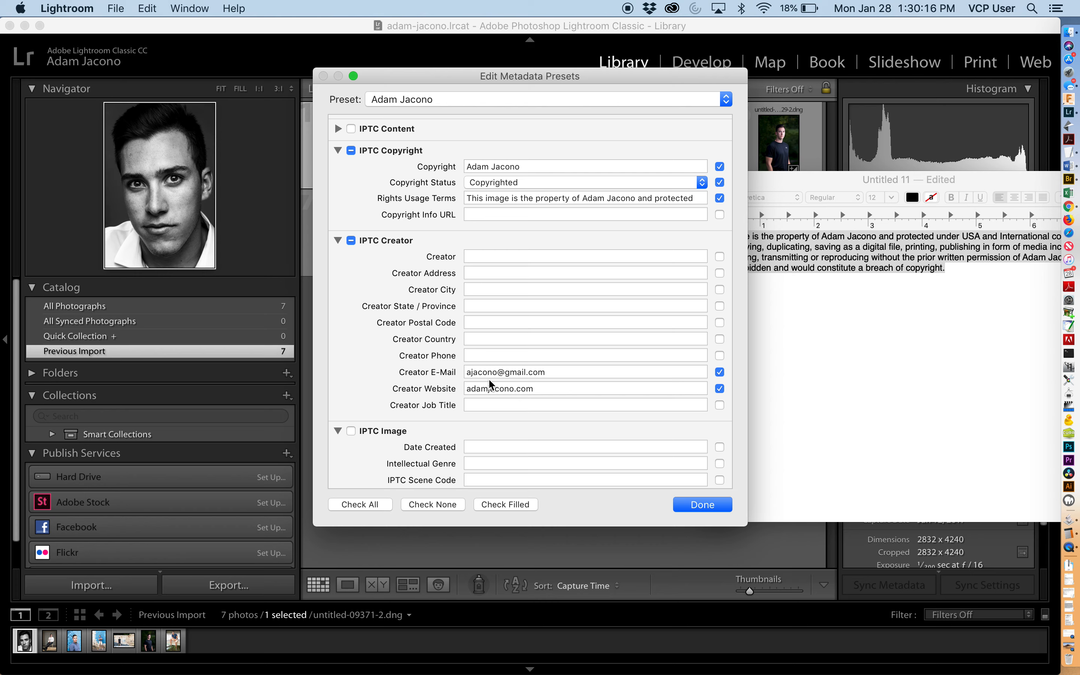
{"action": "left_click", "coordinate": [489, 385]}
{"action": "left_click", "coordinate": [505, 375]}
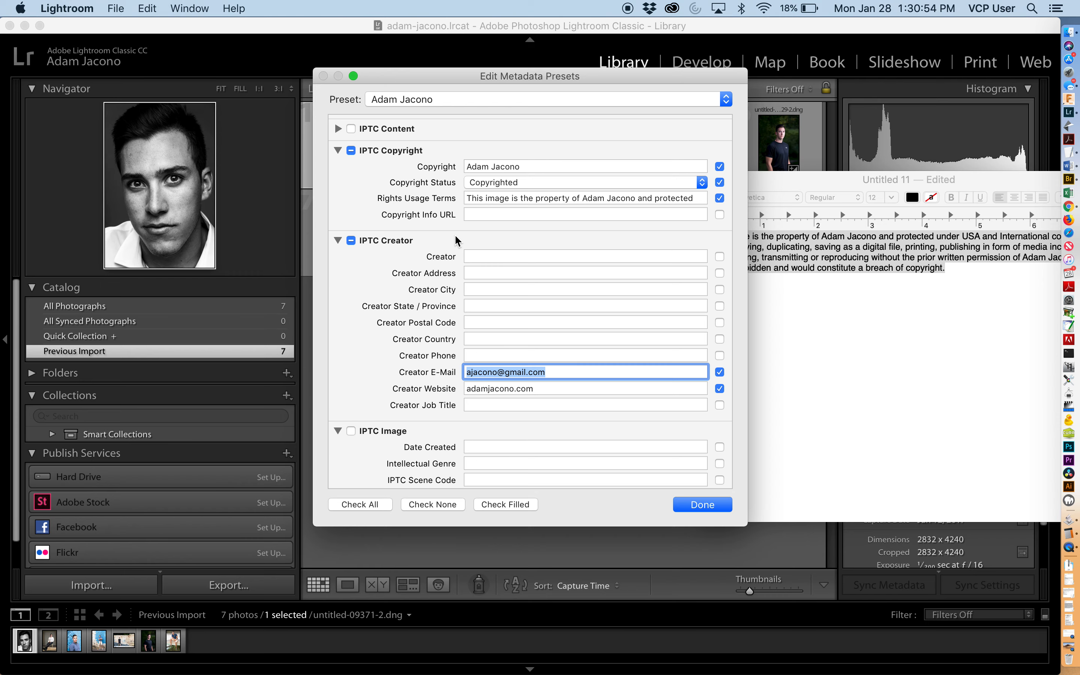
{"action": "left_click", "coordinate": [709, 505]}
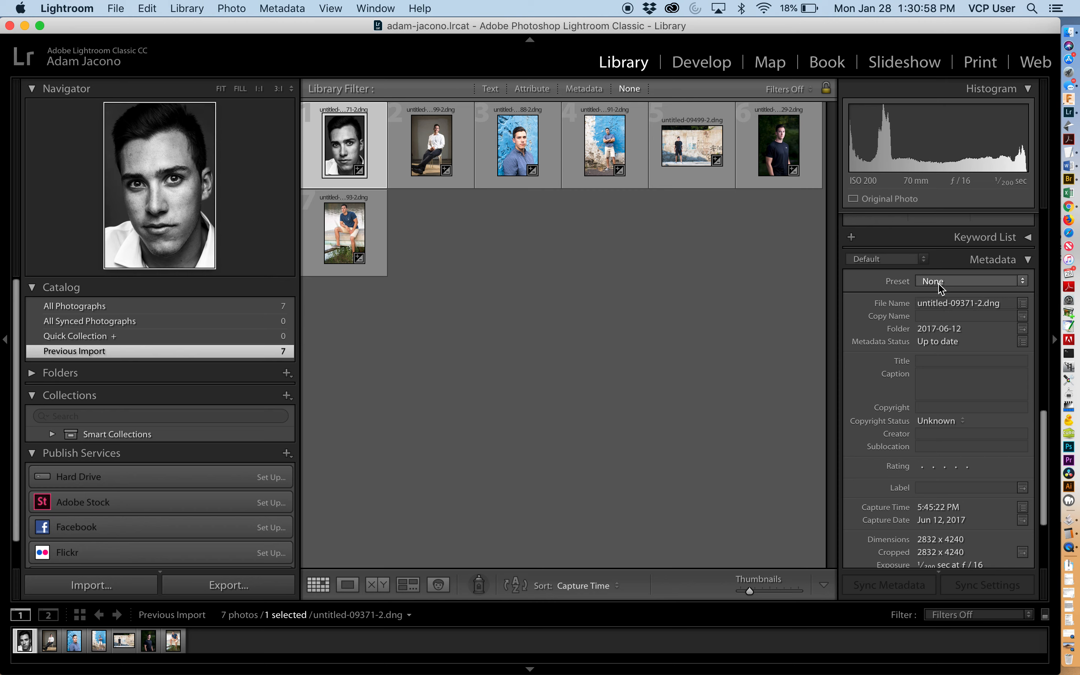
- Select all seven photos and apply the subject-named metadata preset to all of them
{"action": "key", "text": "super+d"}
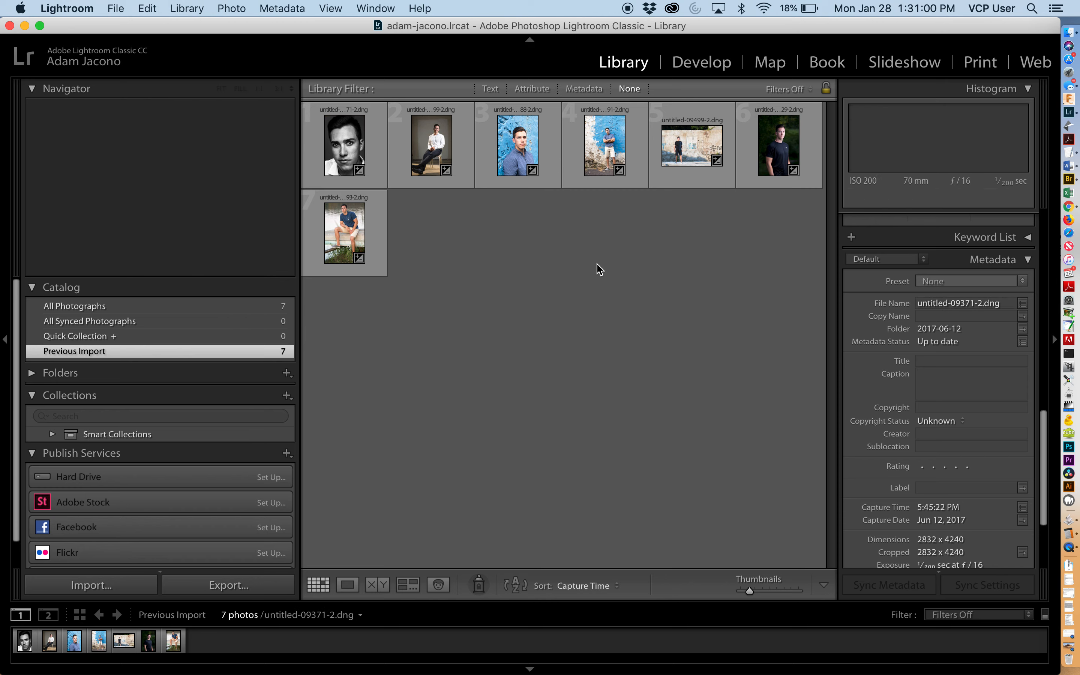
{"action": "key", "text": "super+a"}
{"action": "left_click", "coordinate": [982, 279]}
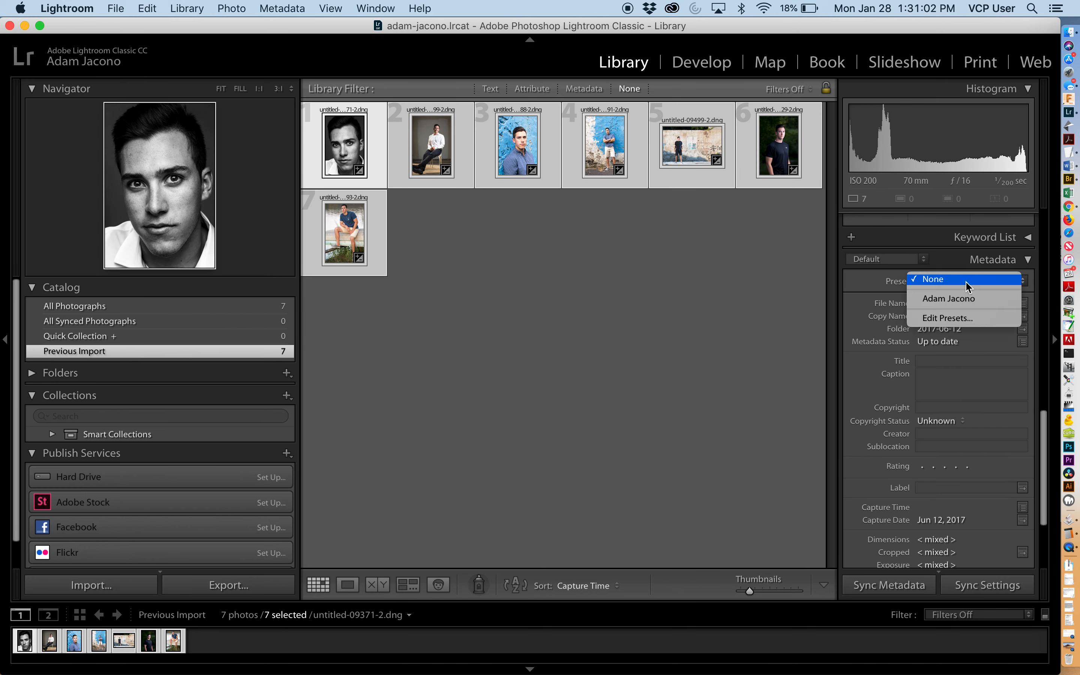
{"action": "left_click", "coordinate": [960, 300]}
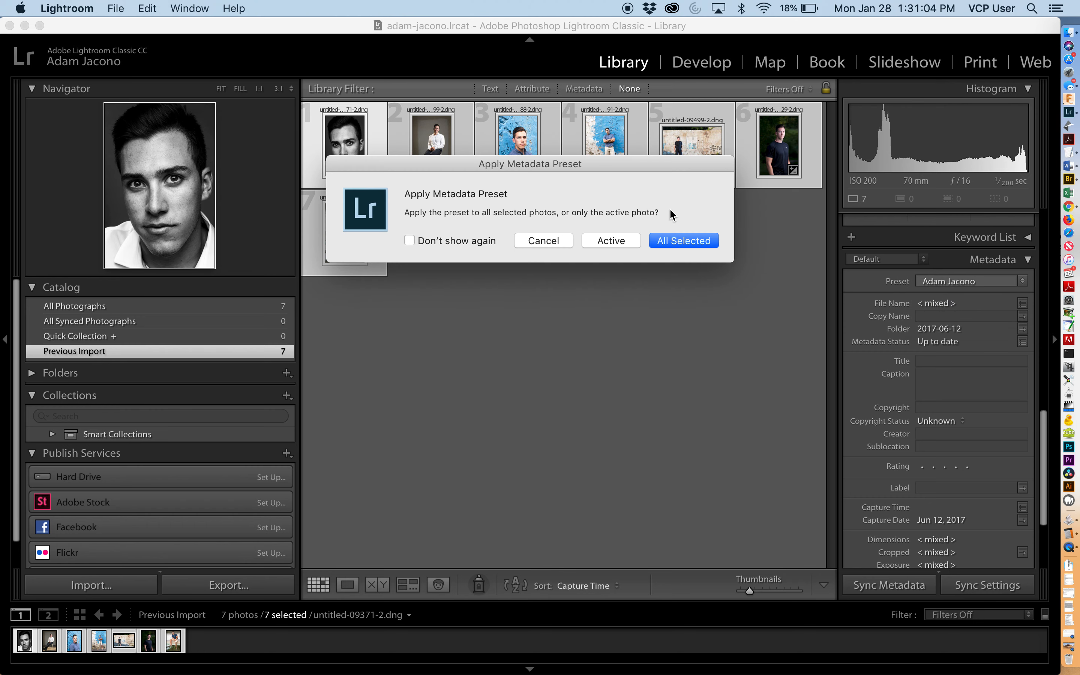
{"action": "left_click", "coordinate": [679, 248]}
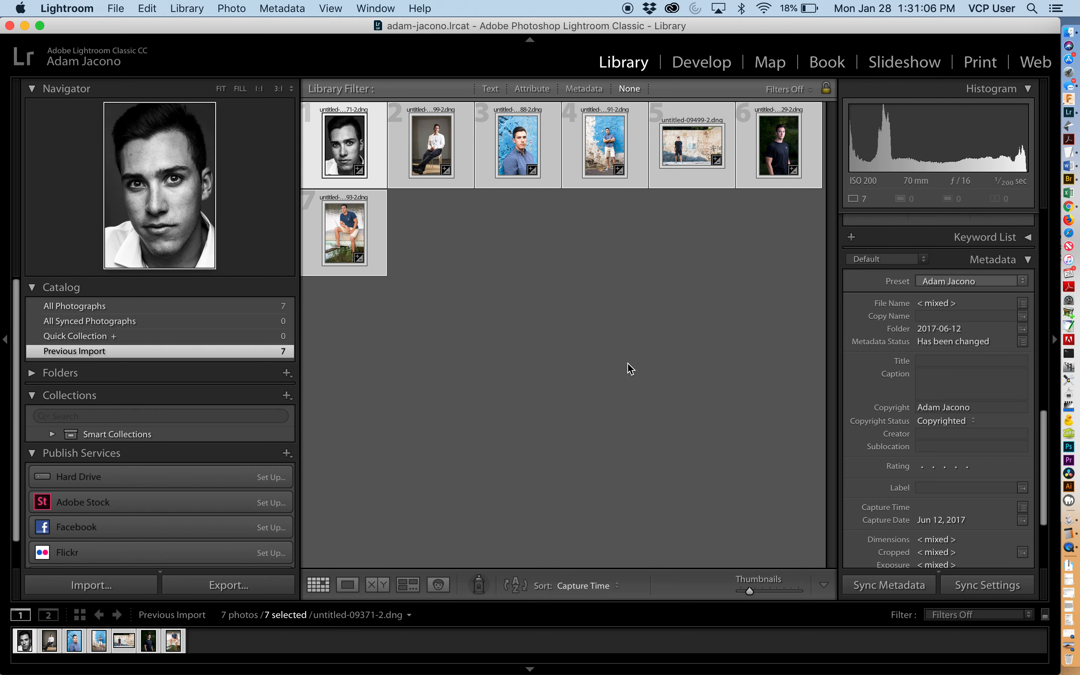
- Examine the applied copyright details in the Metadata panel
{"action": "left_click", "coordinate": [938, 408]}
{"action": "scroll", "coordinate": [939, 515], "scroll_direction": "down", "scroll_amount": 3}
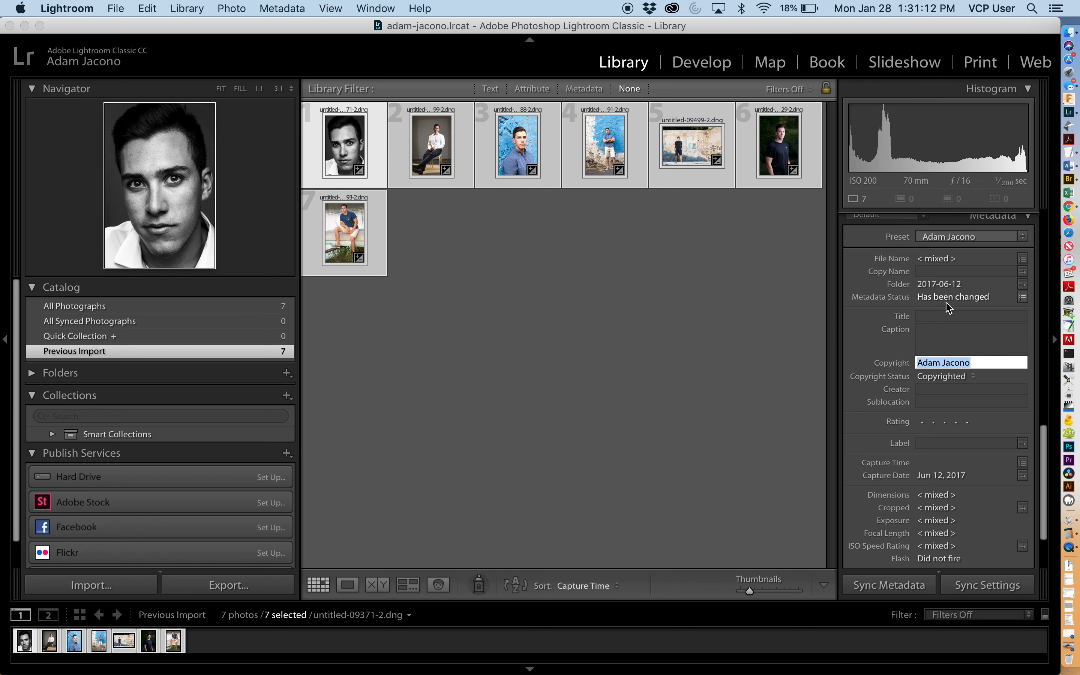
{"action": "scroll", "coordinate": [945, 333], "scroll_direction": "down", "scroll_amount": 2}
{"action": "scroll", "coordinate": [945, 333], "scroll_direction": "up", "scroll_amount": 10}
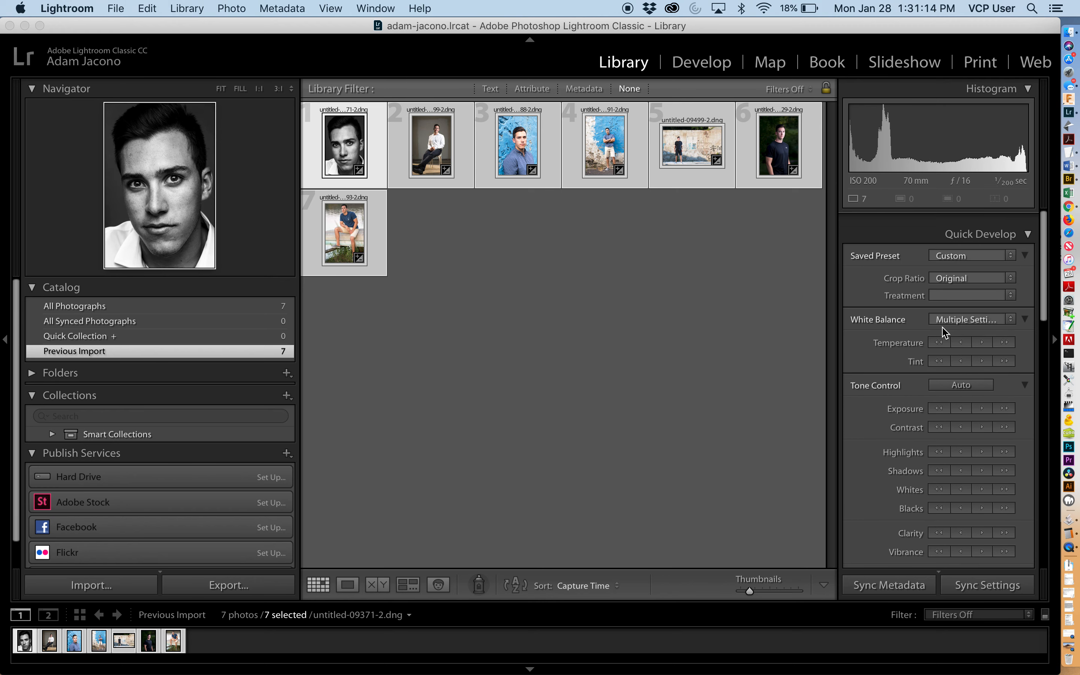
{"action": "scroll", "coordinate": [945, 333], "scroll_direction": "down", "scroll_amount": 5}
{"action": "scroll", "coordinate": [945, 333], "scroll_direction": "up", "scroll_amount": 2}
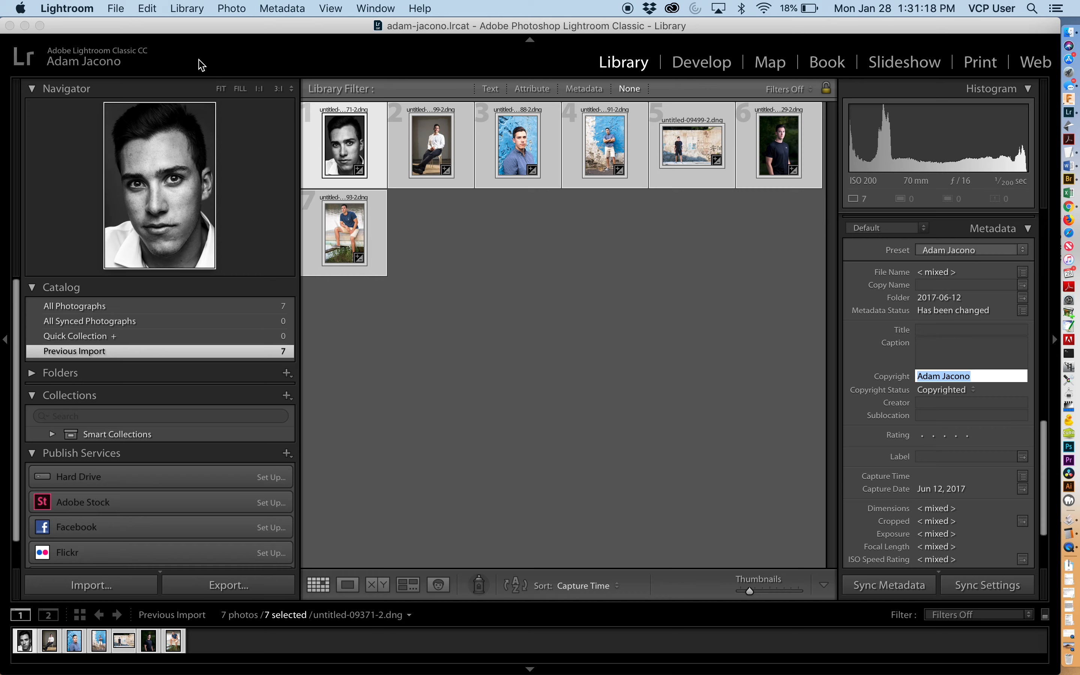
{"action": "left_click_drag", "start_coordinate": [152, 23], "coordinate": [162, 23]}
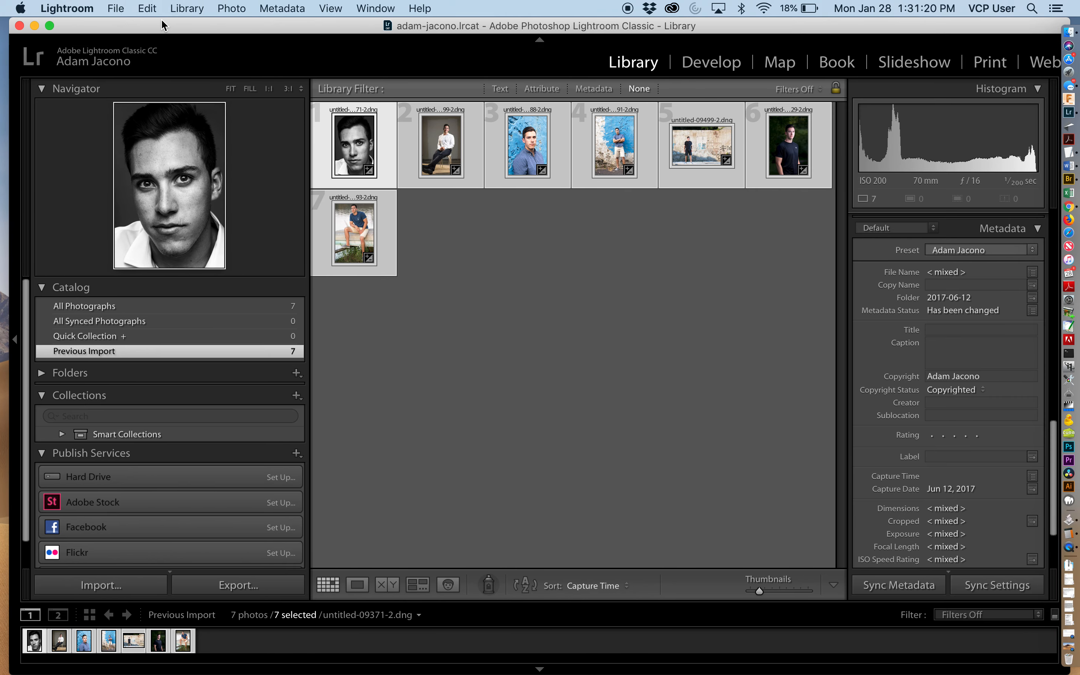
{"action": "key", "text": "super+h"}
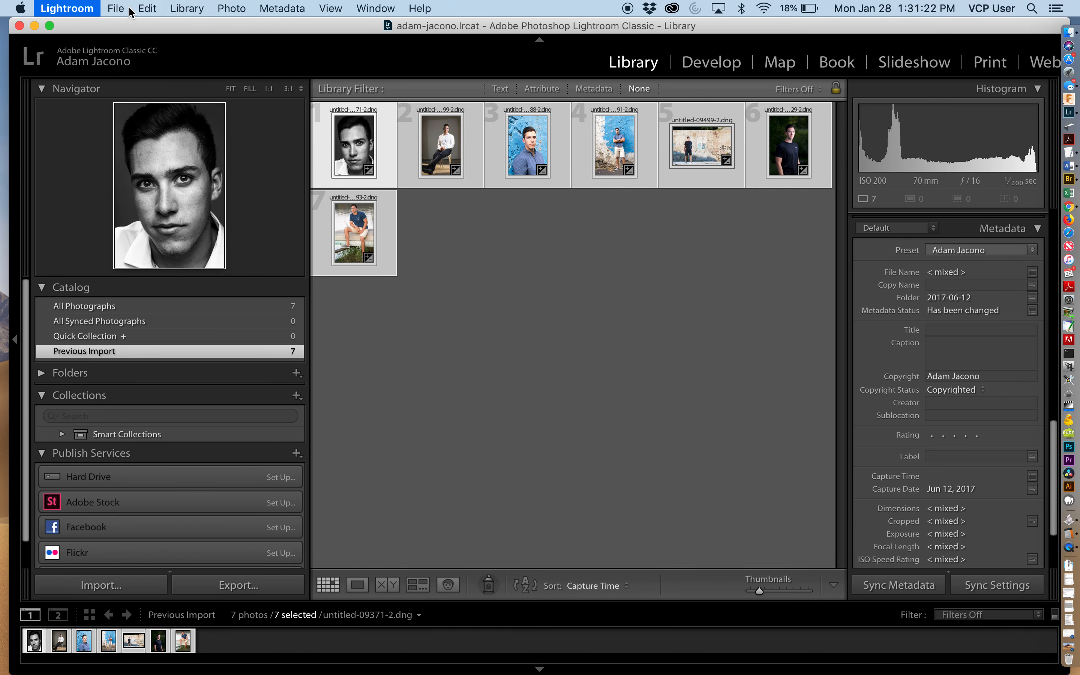